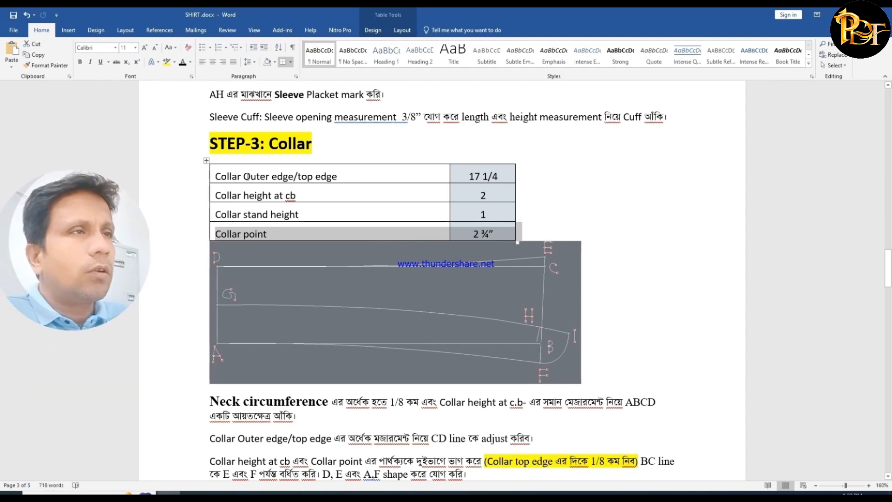
- Review the collar outer edge, height at centre back, stand height and collar point rows in the measurement table one by one
left_click_drag(216, 176, 525, 179)
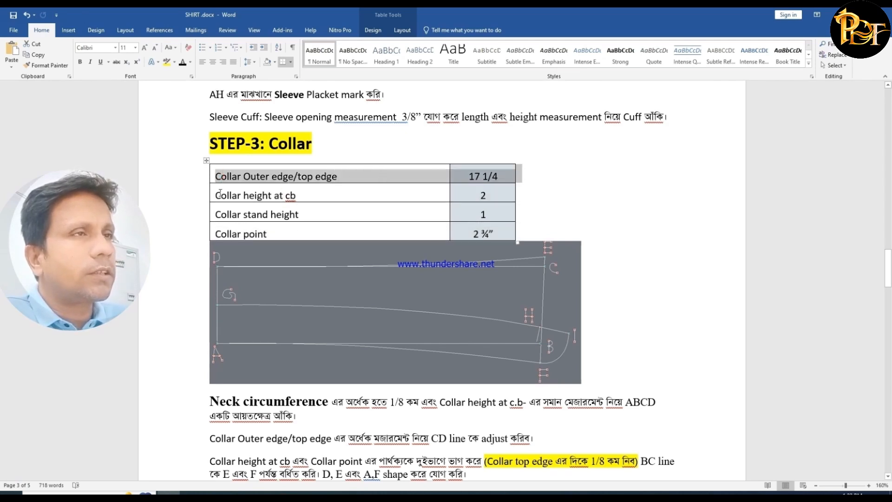
left_click_drag(217, 195, 488, 195)
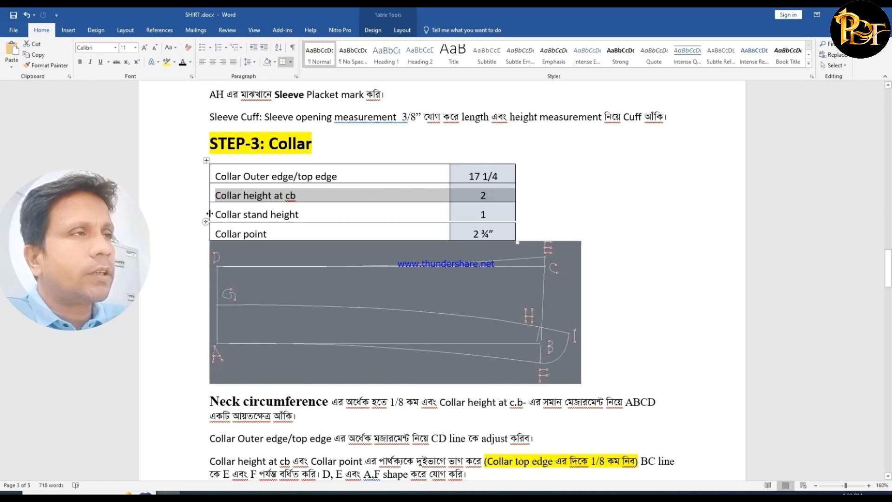
left_click_drag(217, 214, 497, 210)
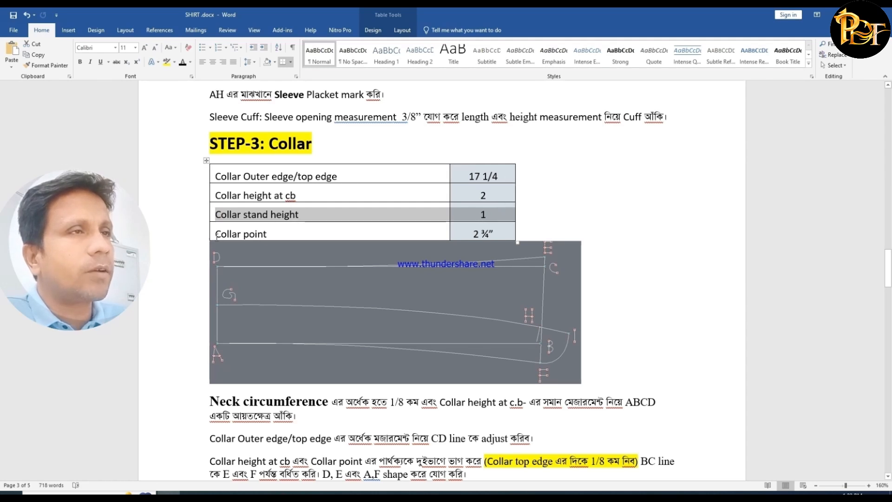
left_click_drag(218, 233, 497, 233)
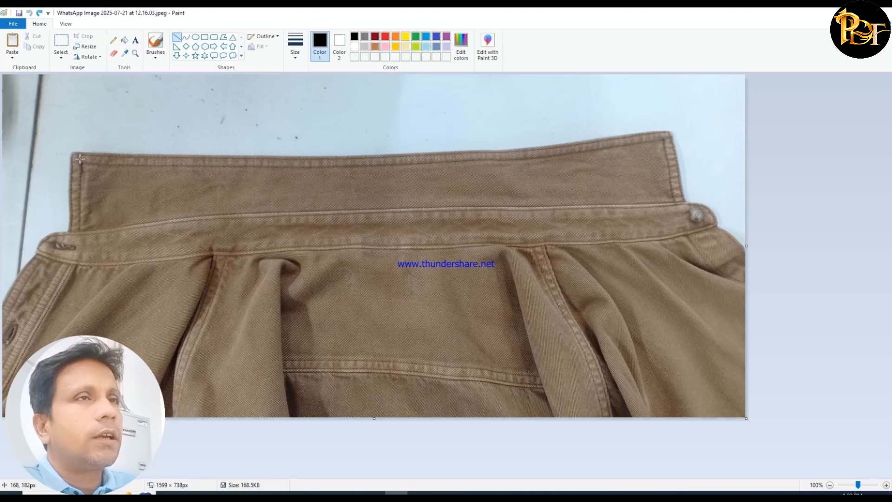
- In Paint, mark the collar's outer edge, centre-back height and both collar points on the shirt photo with black straight lines
mouse_move(73, 152)
left_mouse_down()
mouse_move(454, 152)
mouse_move(667, 129)
left_mouse_up()
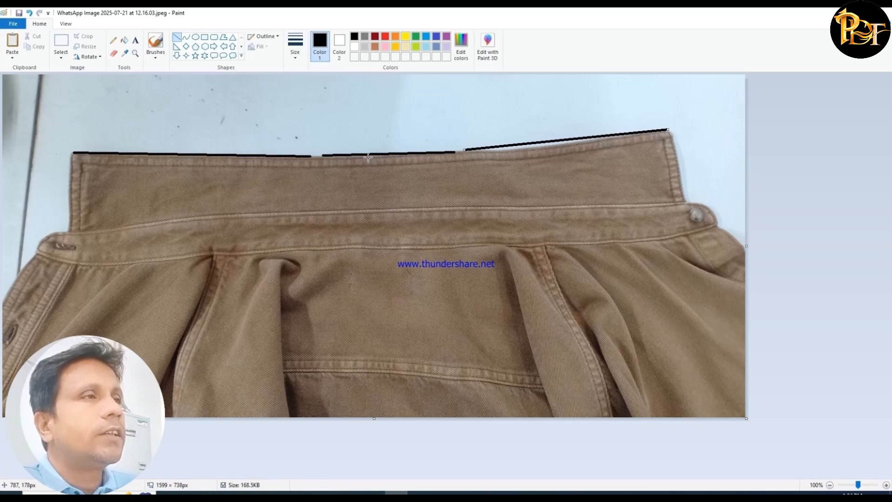
left_click_drag(368, 158, 370, 210)
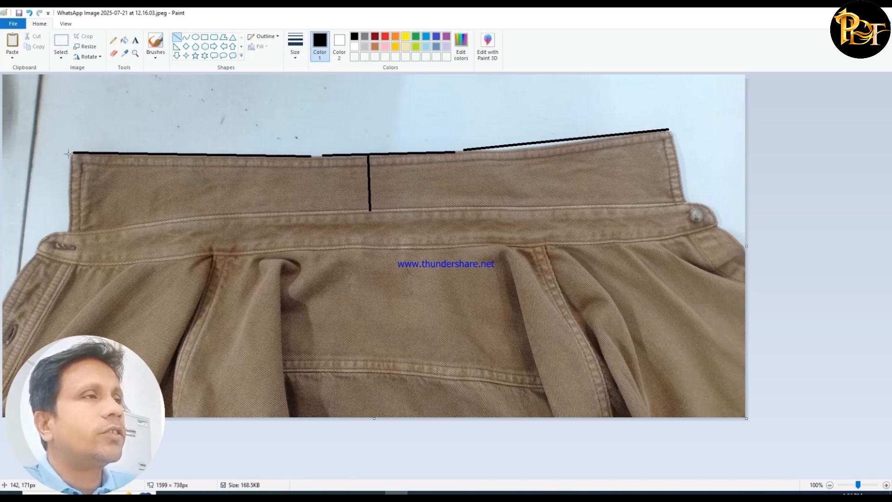
left_click_drag(68, 153, 67, 231)
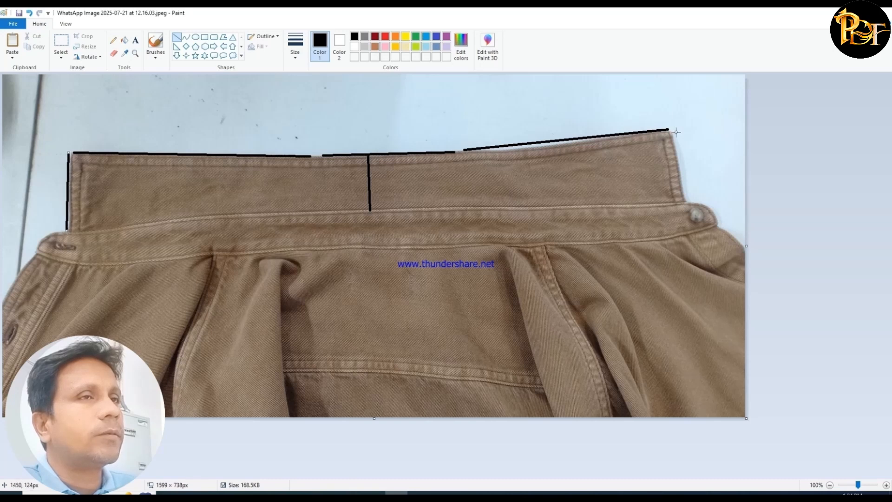
left_click_drag(676, 132, 687, 199)
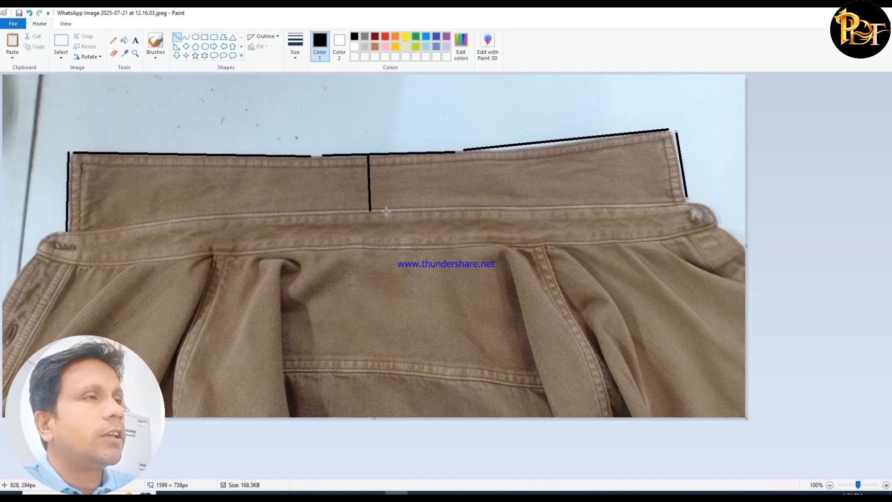
- Mark the collar stand height at centre back and the neck seam along the stand's lower edge with black straight lines
left_click_drag(384, 210, 385, 241)
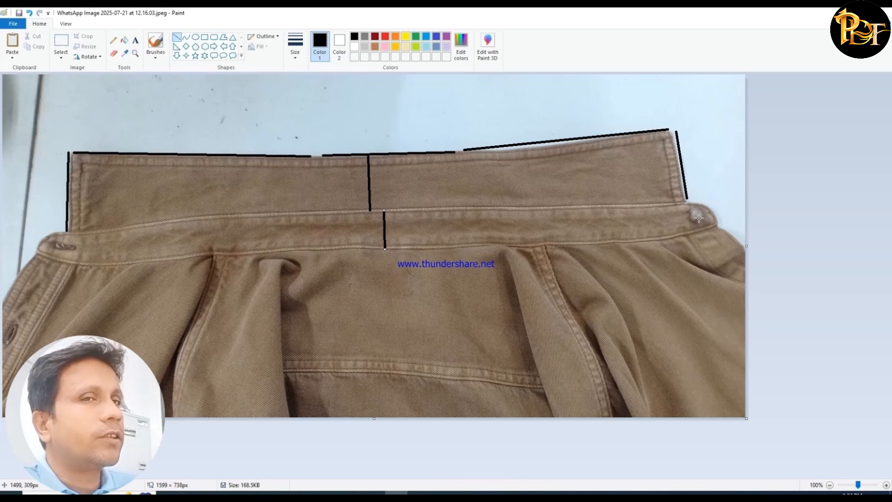
left_click_drag(694, 231, 129, 263)
left_click(231, 238)
left_click(83, 266)
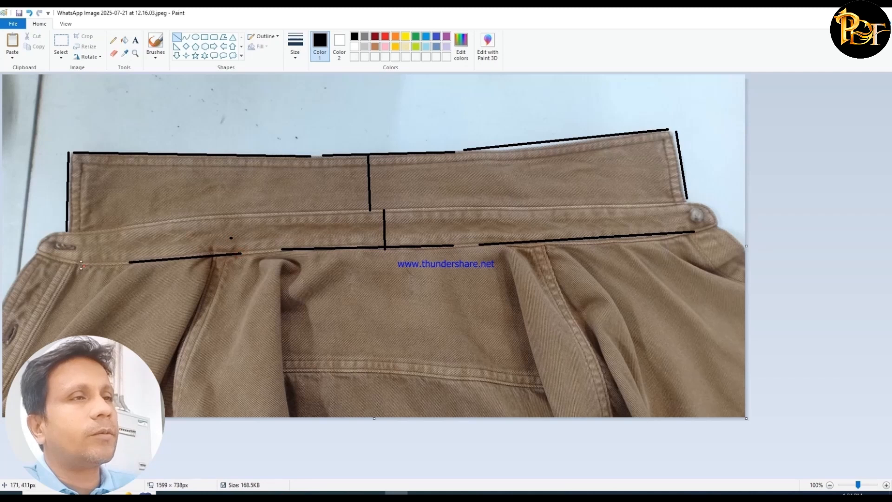
left_click_drag(55, 259, 110, 265)
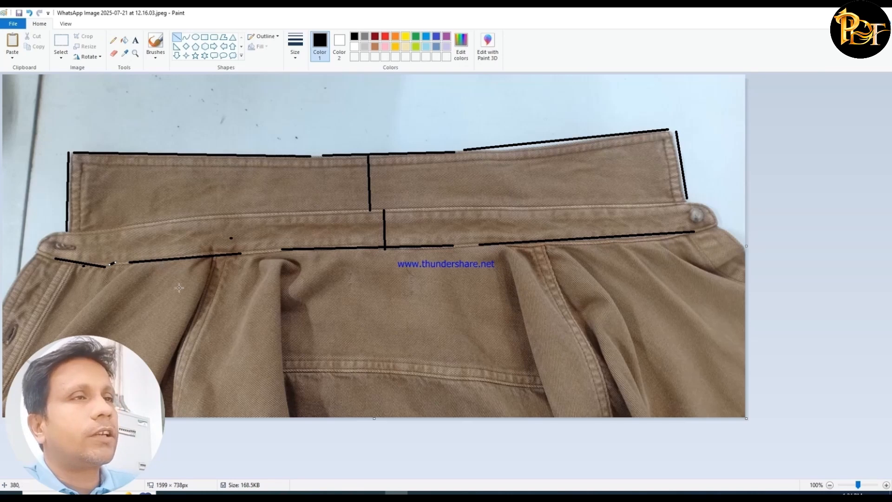
- In the SHIRT Word document, highlight "Neck circumference এর অর্ধেক হতে 1/8 কম" below the collar diagram in yellow
mouse_move(373, 494)
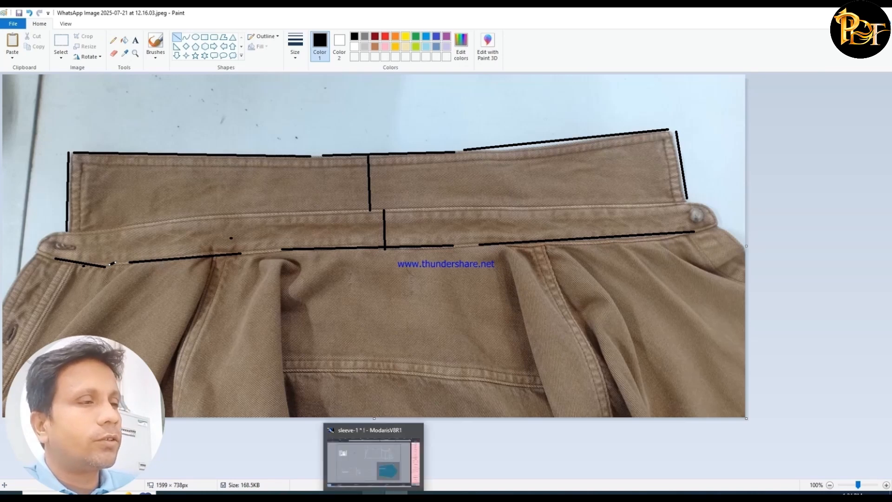
left_click(372, 458)
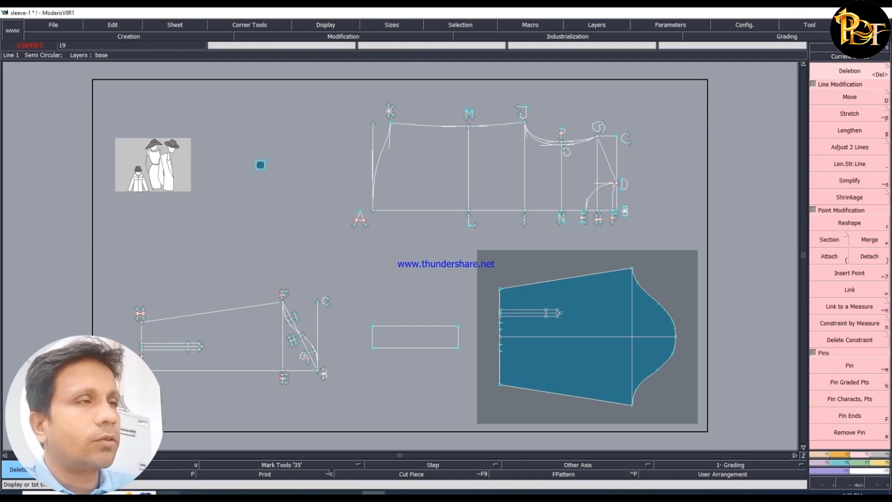
left_click(169, 494)
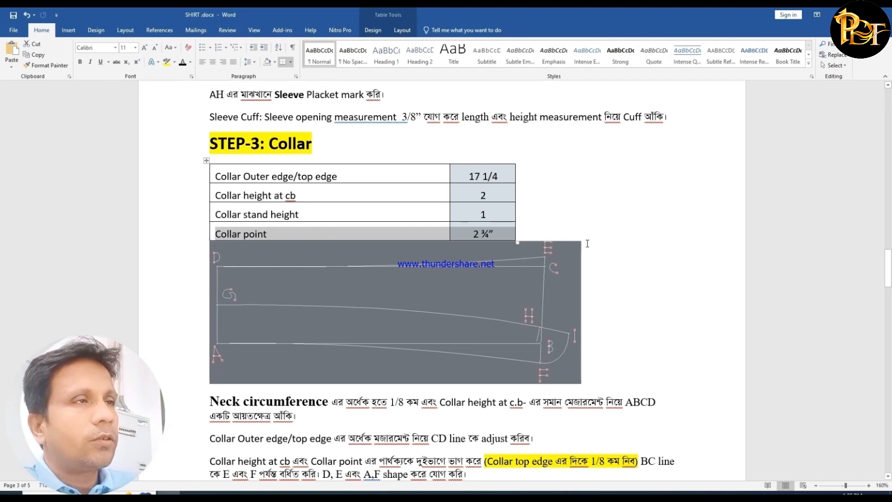
scroll(587, 244, "down", 1)
left_click(636, 227)
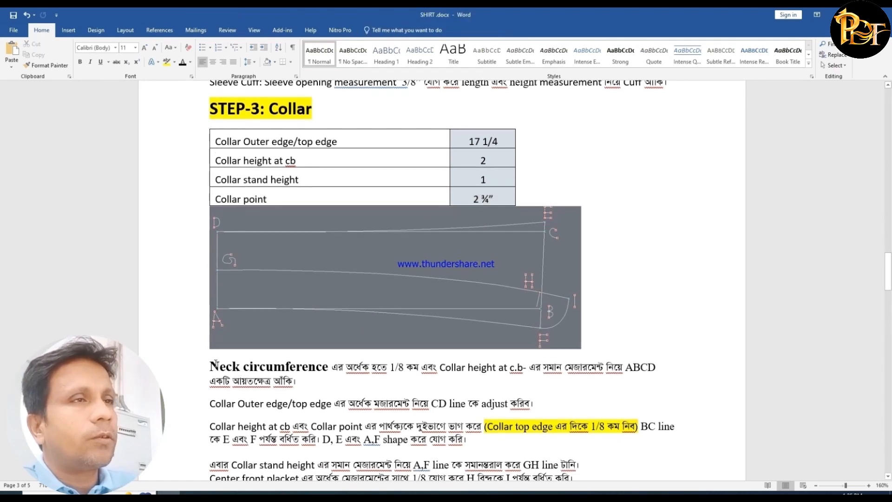
left_click_drag(241, 366, 421, 369)
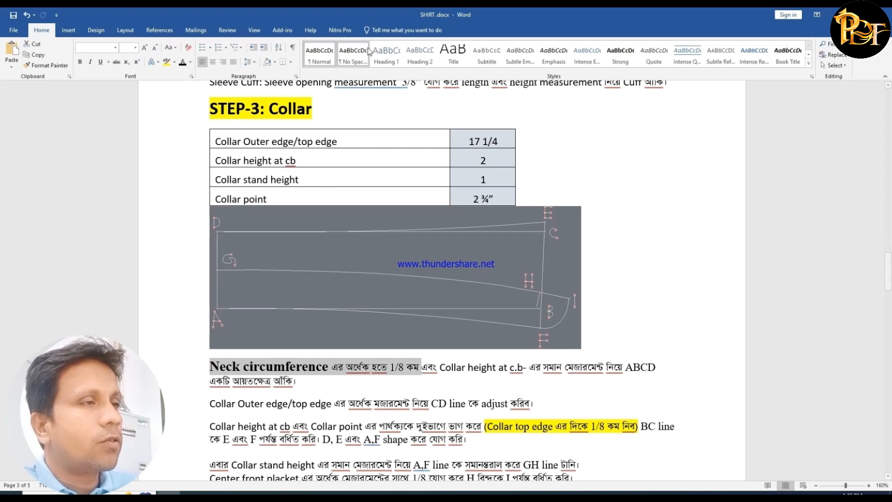
left_click(166, 62)
left_click(289, 372)
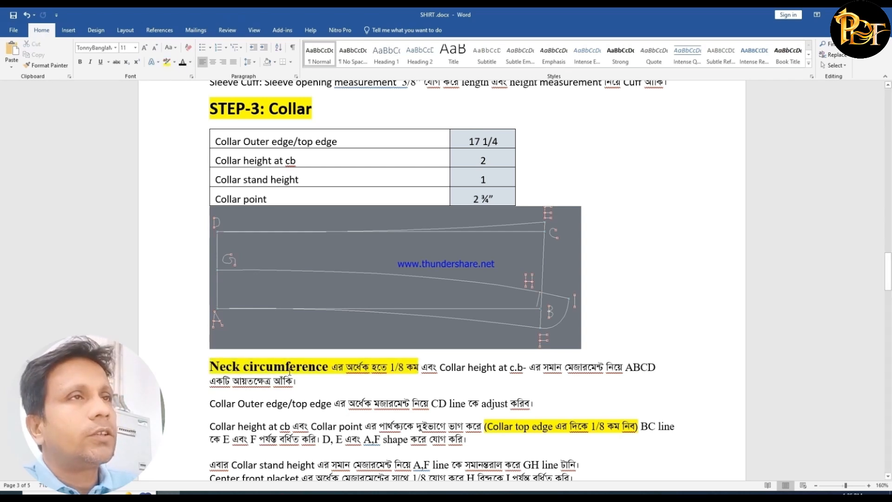
- Switch to Modaris and make the shirt body draft the current sheet, framing its neckline area
left_click(374, 493)
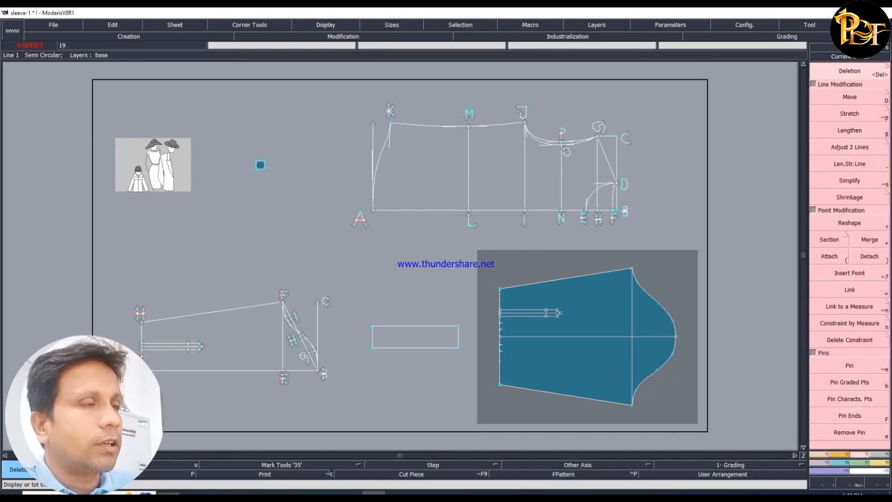
key("i")
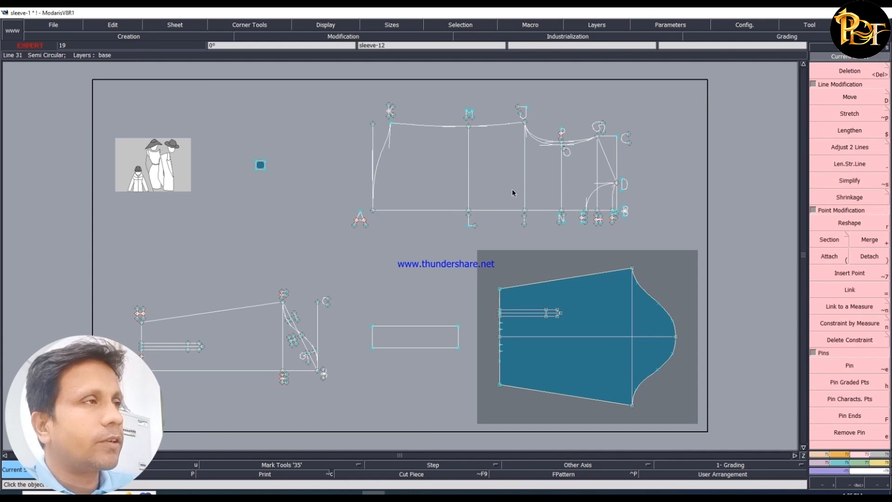
left_click(513, 191)
key("Return")
left_click_drag(488, 203, 690, 376)
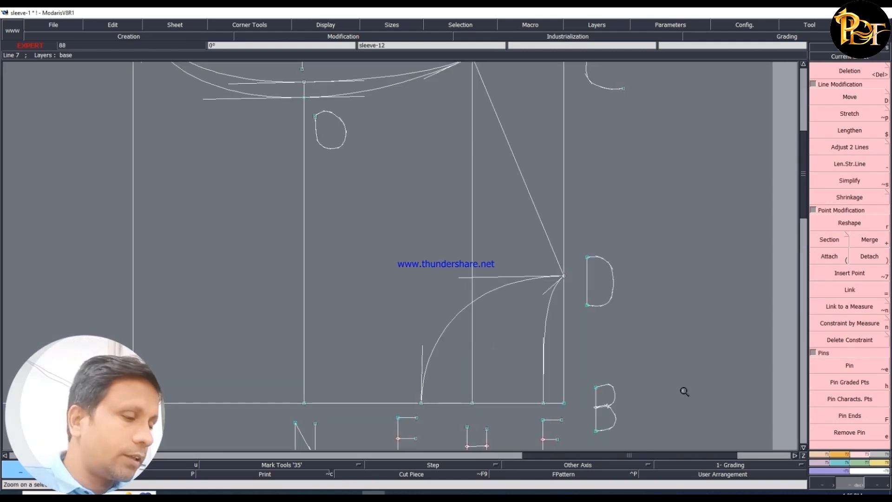
- Measure the lengths of the two neckline curves running from point D down to the draft's baseline
left_click(878, 463)
left_click(833, 91)
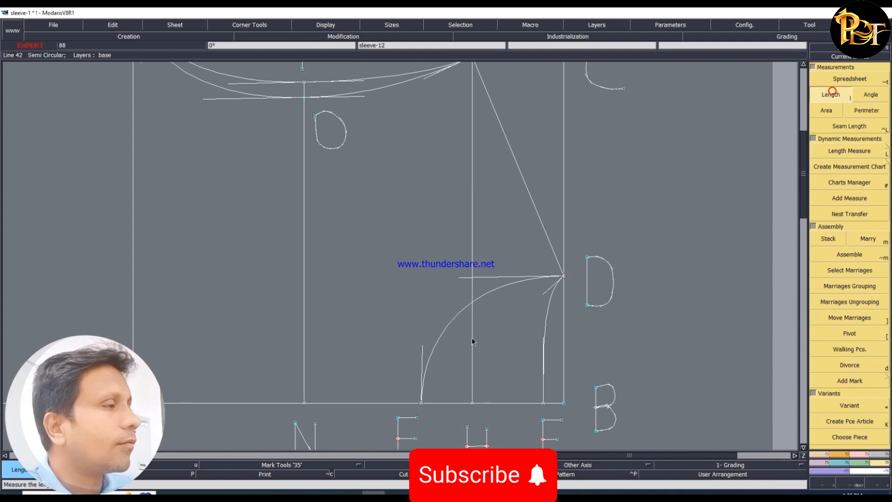
left_click(564, 276)
left_click(544, 403)
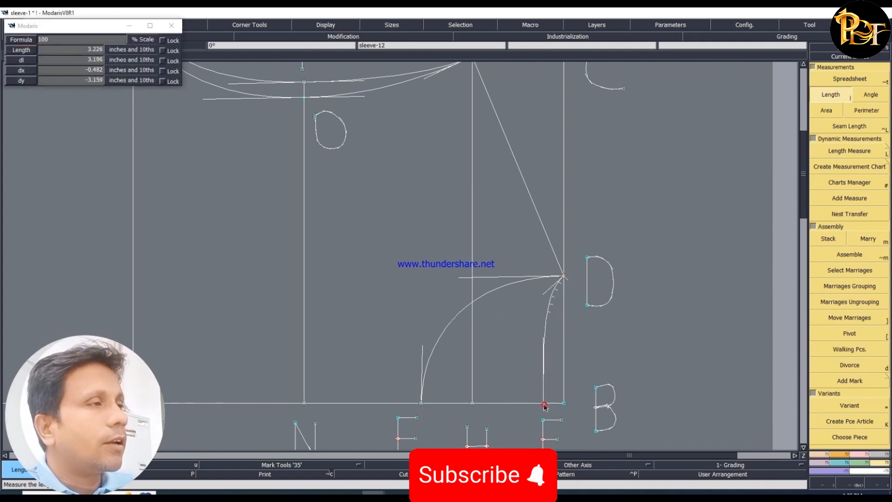
left_click(564, 276)
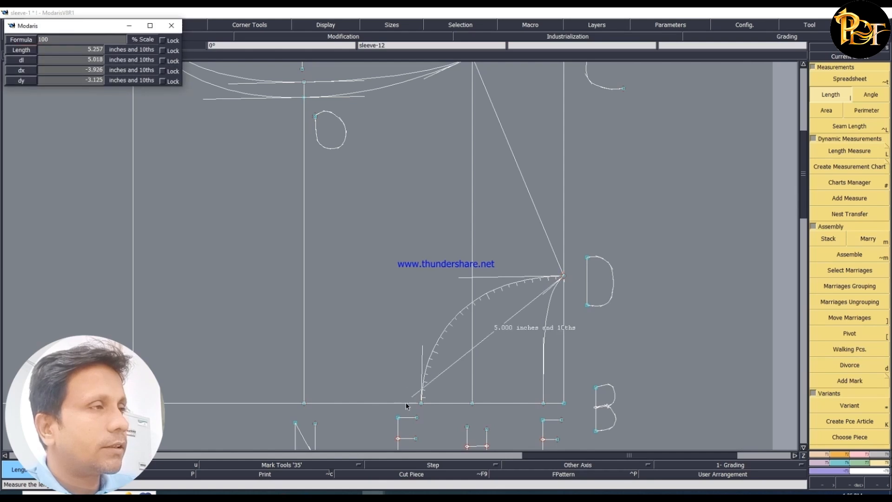
left_click(422, 403)
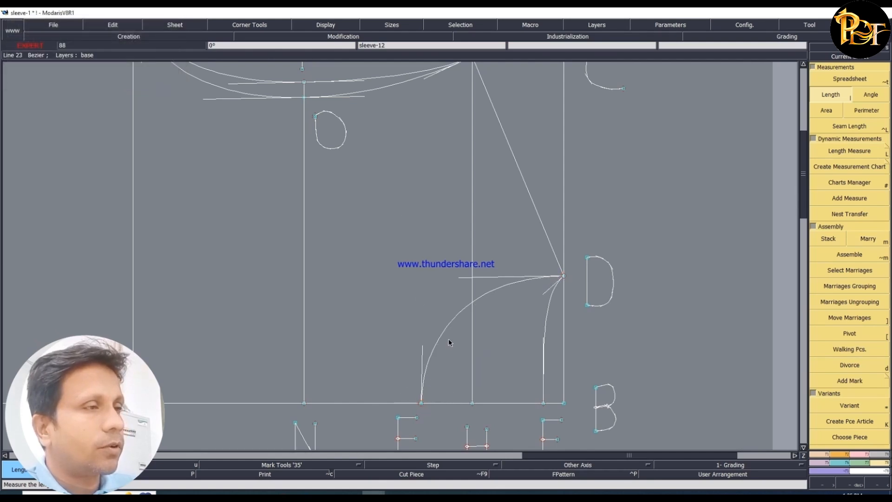
left_click(544, 403)
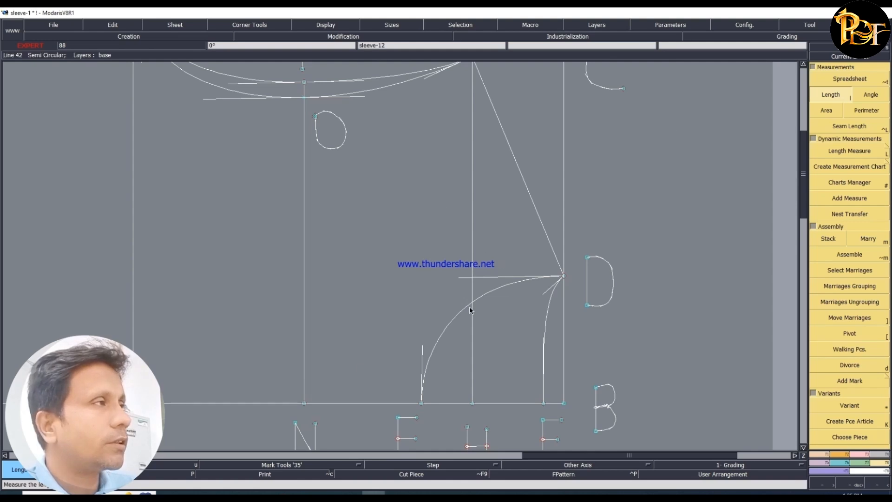
- Show the two neckline lengths and their accumulated total in the measurement spreadsheet
left_click(845, 80)
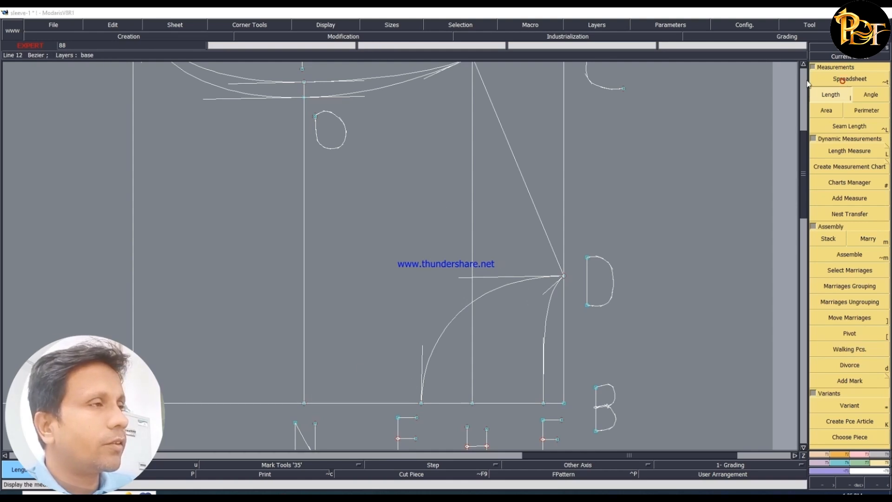
left_click(281, 248)
left_click(260, 278)
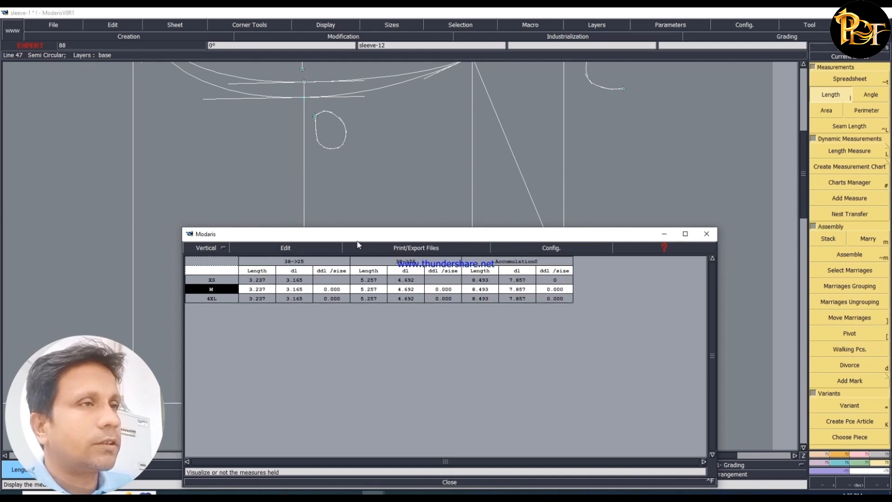
left_click_drag(357, 237, 357, 253)
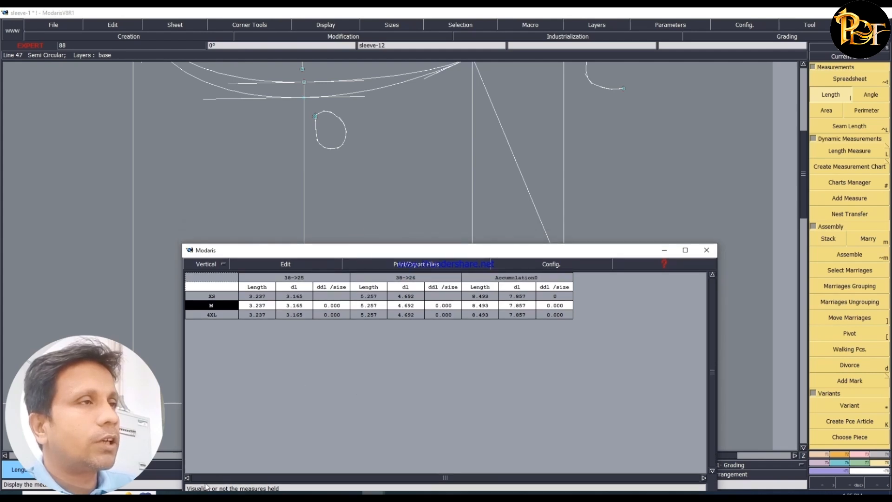
- Compare the highlighted neck circumference instruction in Word with the accumulated length in the Modaris measurement spreadsheet
left_click(169, 494)
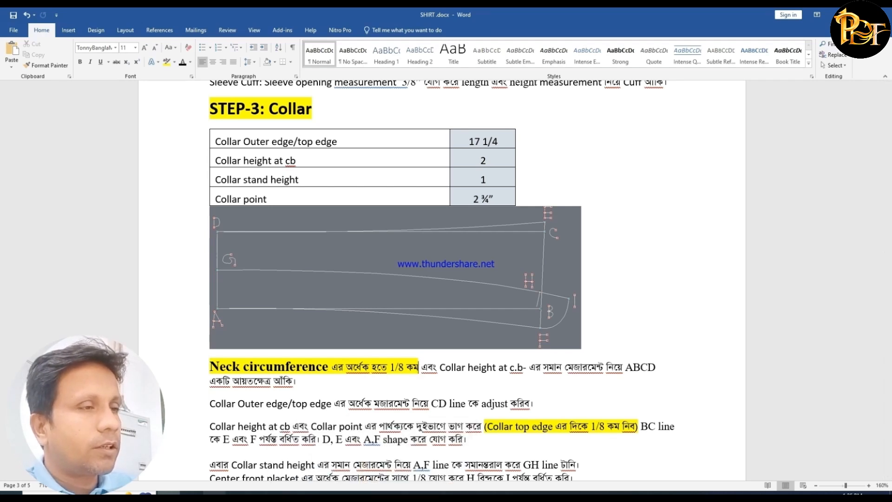
mouse_move(374, 493)
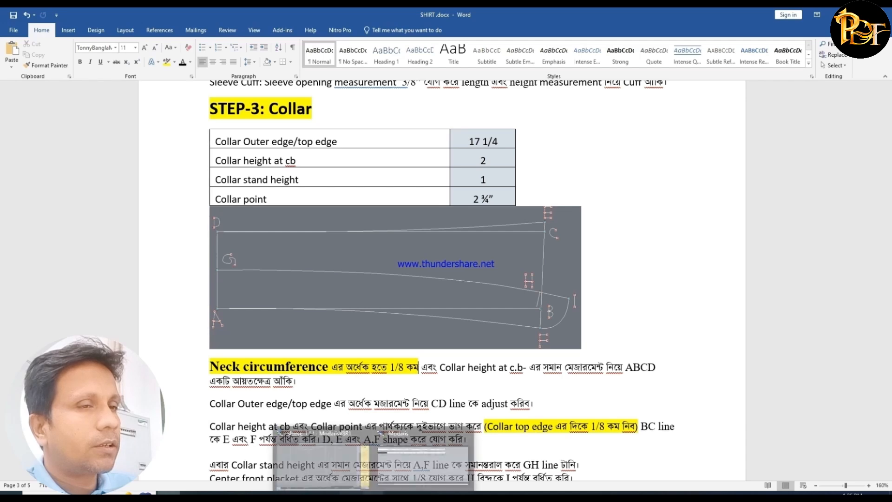
left_click(416, 446)
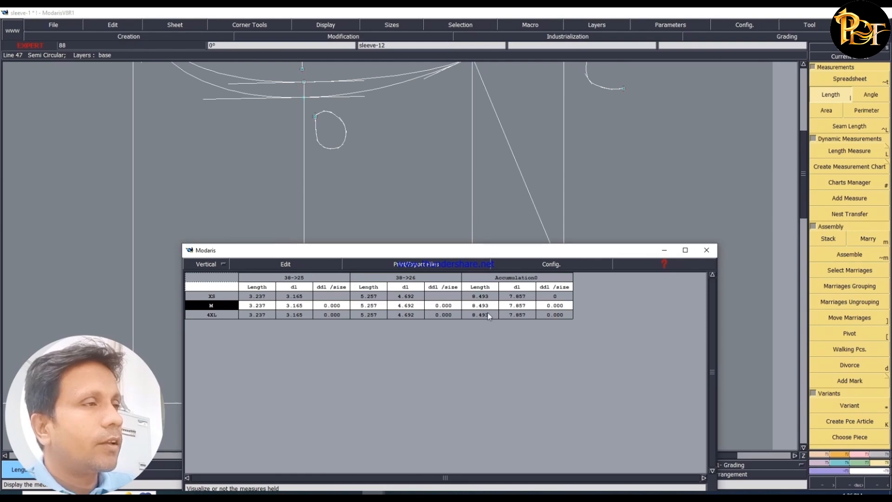
- In the Word document, highlight the rest of the ABCD rectangle instruction in yellow, from "এবং Collar height at c.b" to "আঁকি।"
left_click(169, 494)
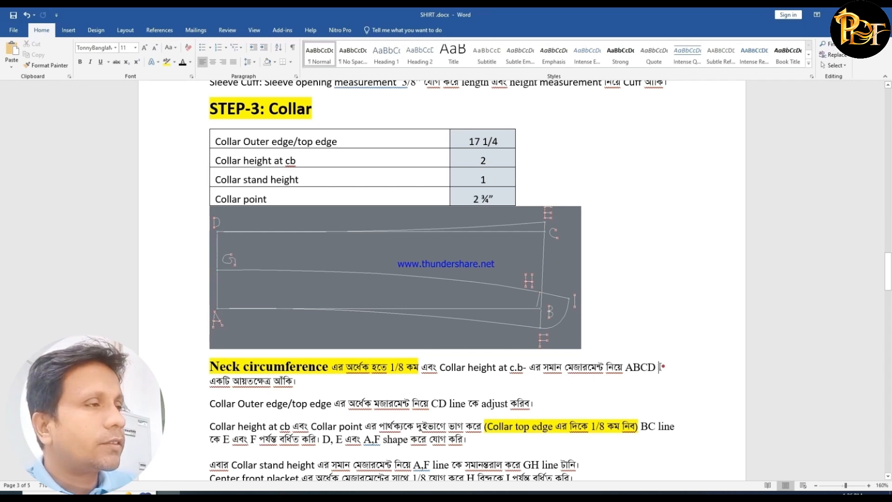
left_click_drag(659, 367, 432, 370)
left_click(166, 62)
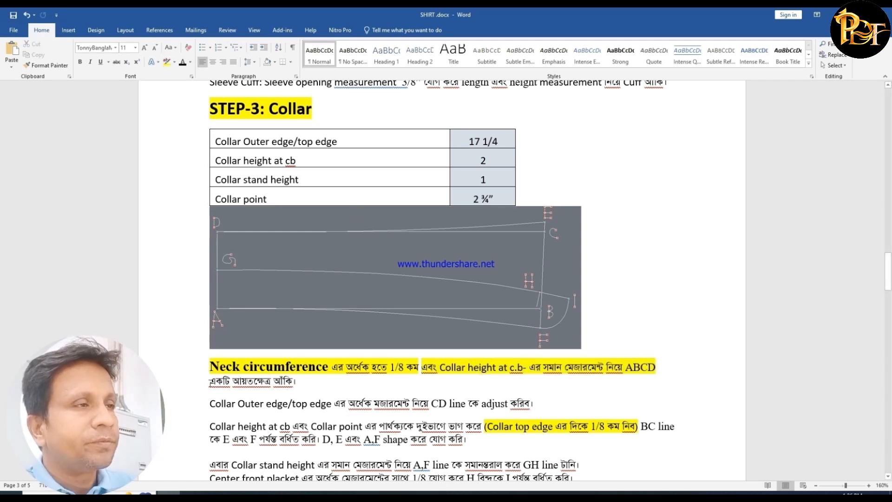
left_click_drag(209, 382, 303, 384)
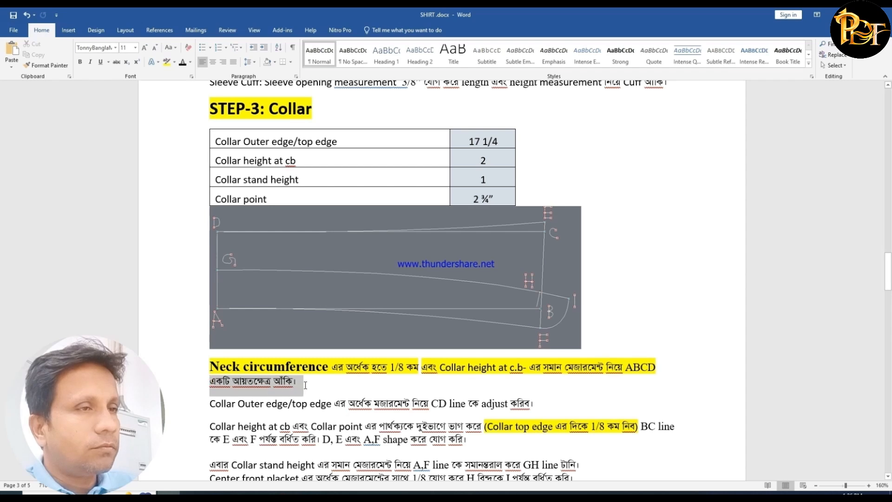
left_click(167, 64)
left_click(323, 397)
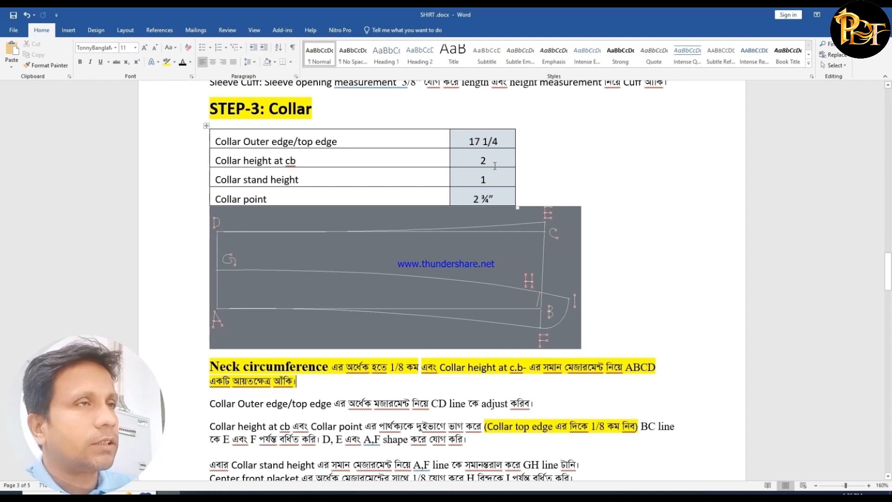
- Highlight the "Collar height at cb" row with its value in yellow in the collar measurement table
left_click_drag(499, 162, 320, 161)
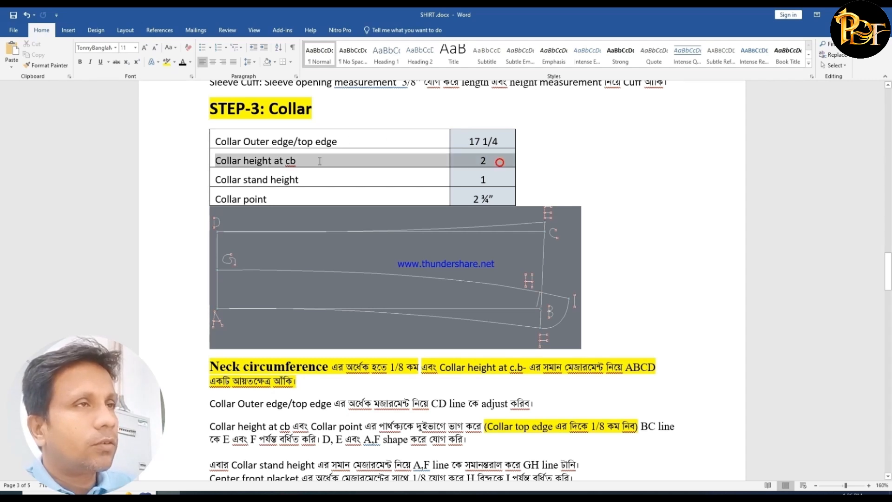
left_click(166, 62)
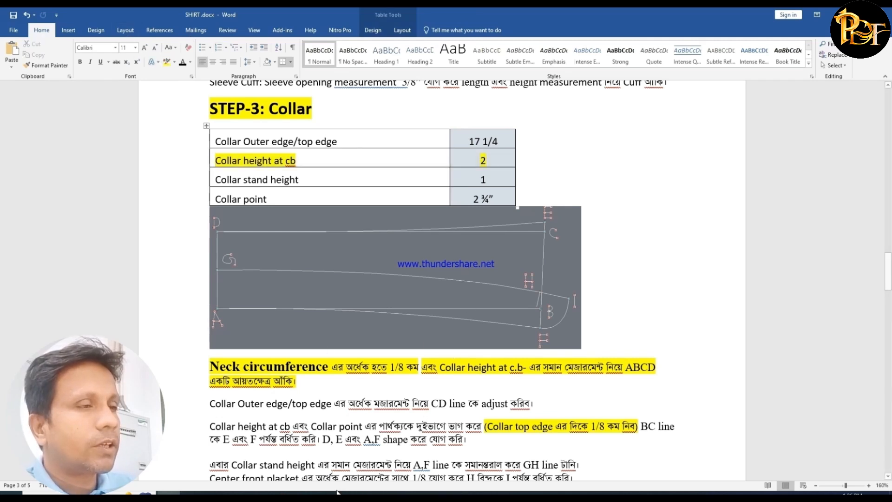
- Switch to Modaris, erase all measurements from the measurement spreadsheet and close it
left_click(373, 493)
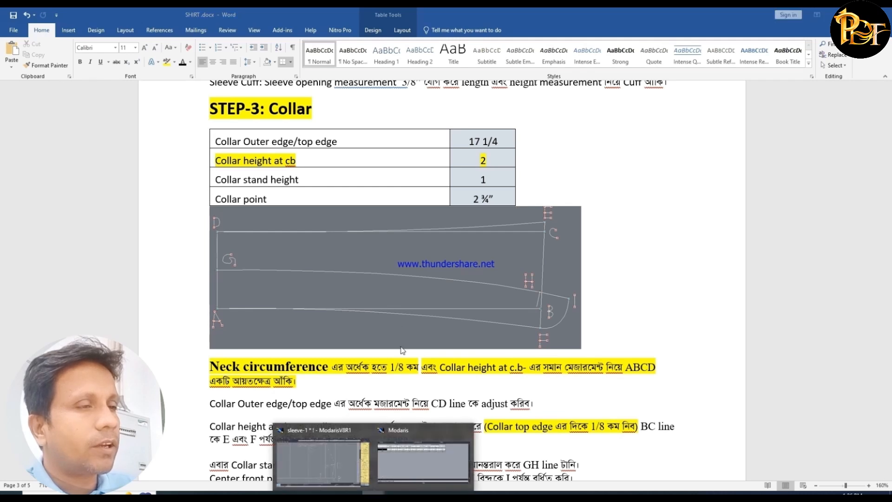
left_click(323, 475)
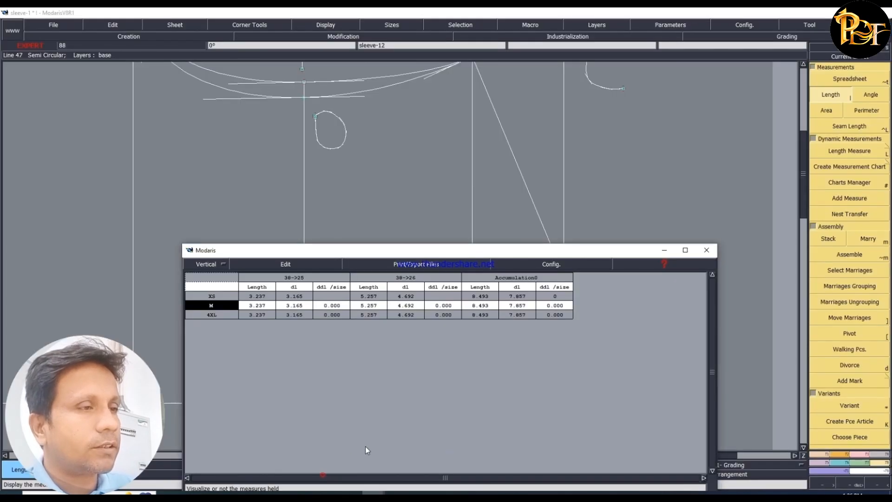
left_click(286, 265)
left_click(259, 310)
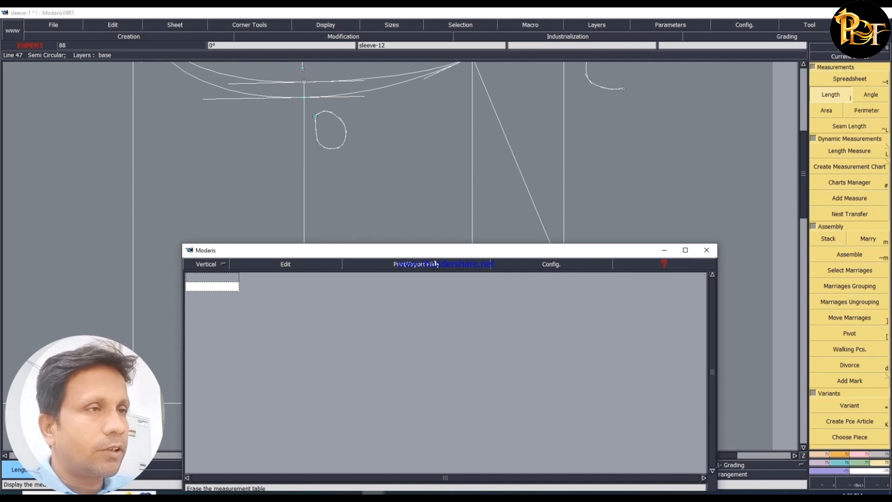
left_click(455, 385)
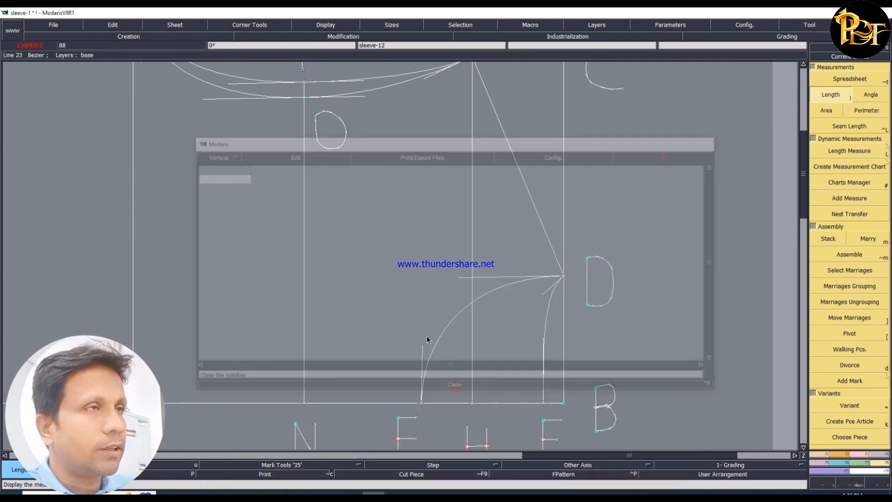
- Arrange all sheets in view and create a new blank sheet for the collar
key("j")
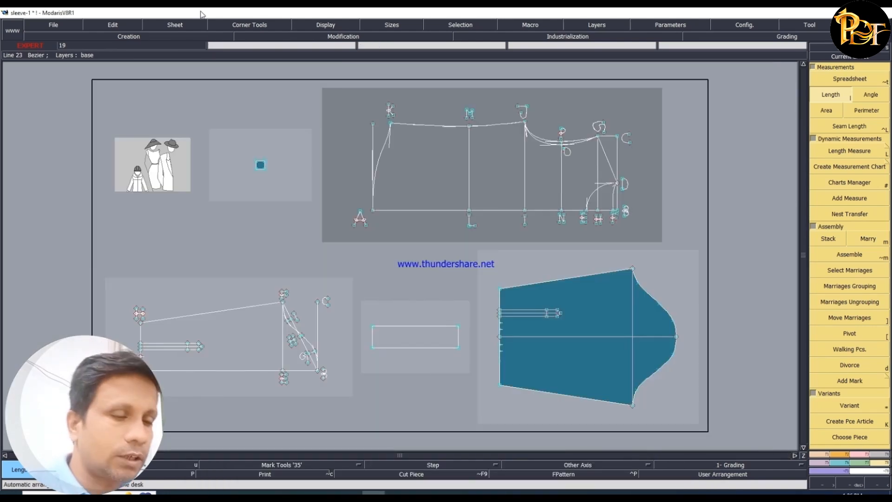
left_click(176, 25)
left_click(168, 38)
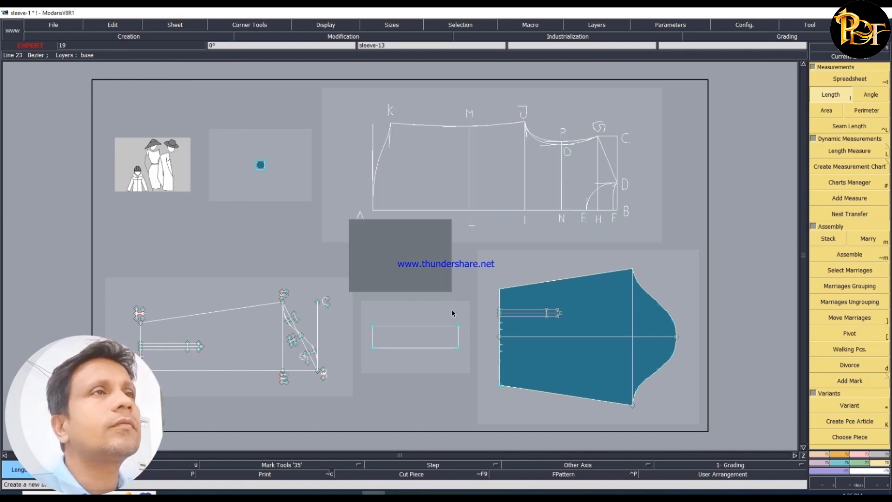
- Draw a rectangle 8.375 inches wide and 2 inches high on the new sheet
key("Home")
left_click(841, 453)
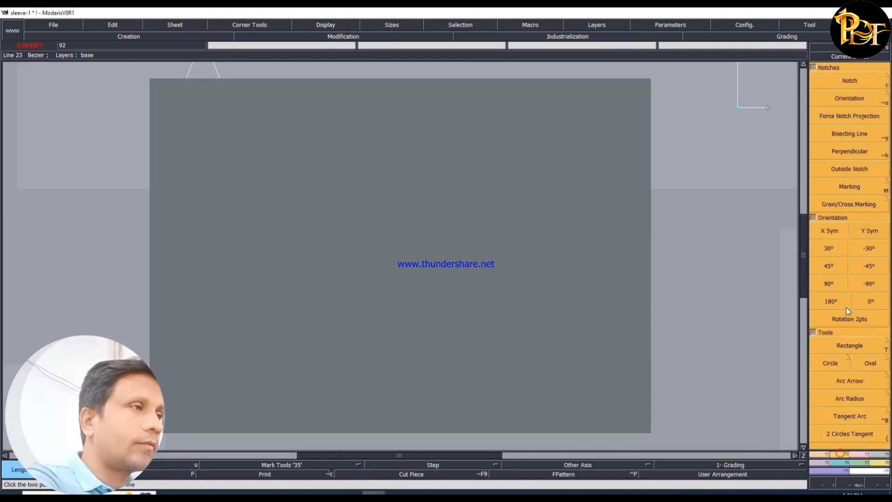
left_click(877, 345)
left_click(315, 210)
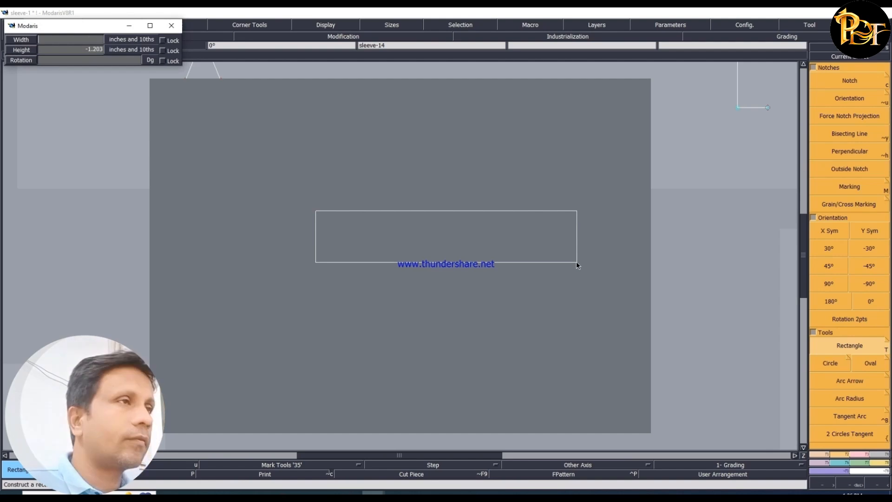
key("Down")
type("2")
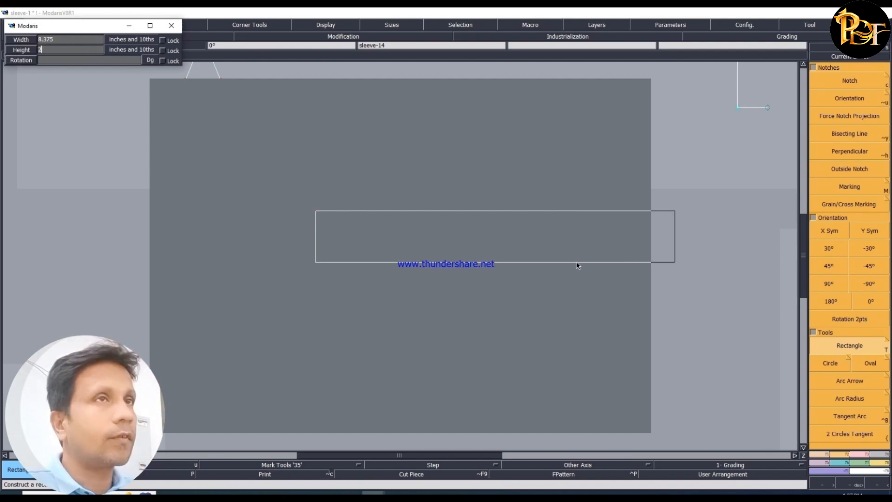
key("Return")
left_click(569, 261)
key("Home")
- Draw the letter A with Bezier lines just below the rectangle's lower-left corner
left_click(827, 454)
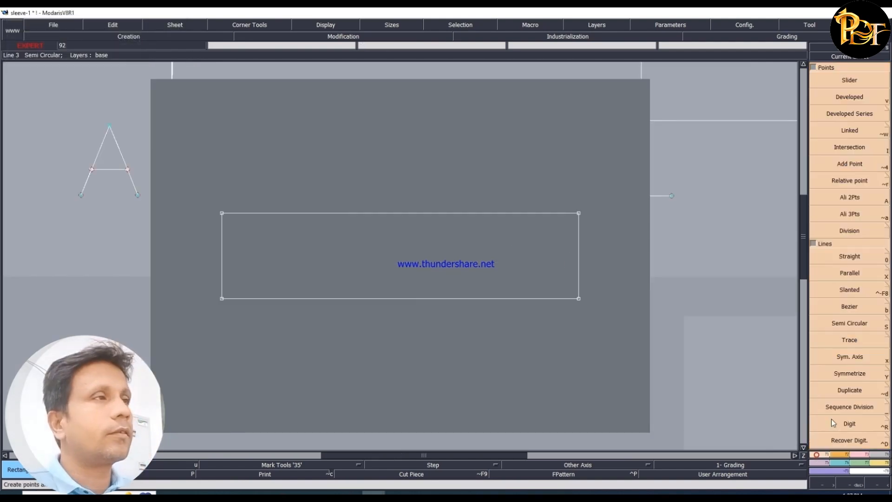
left_click(861, 308)
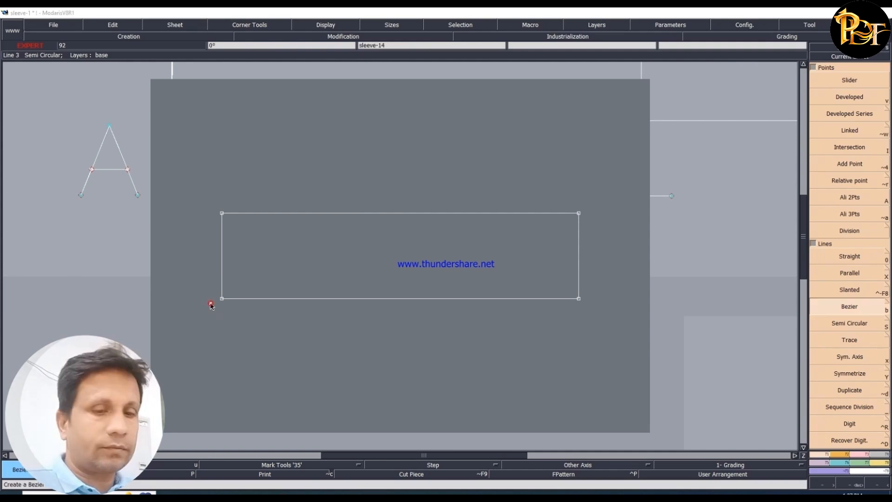
left_click(204, 327)
left_click(211, 303)
right_click(223, 326)
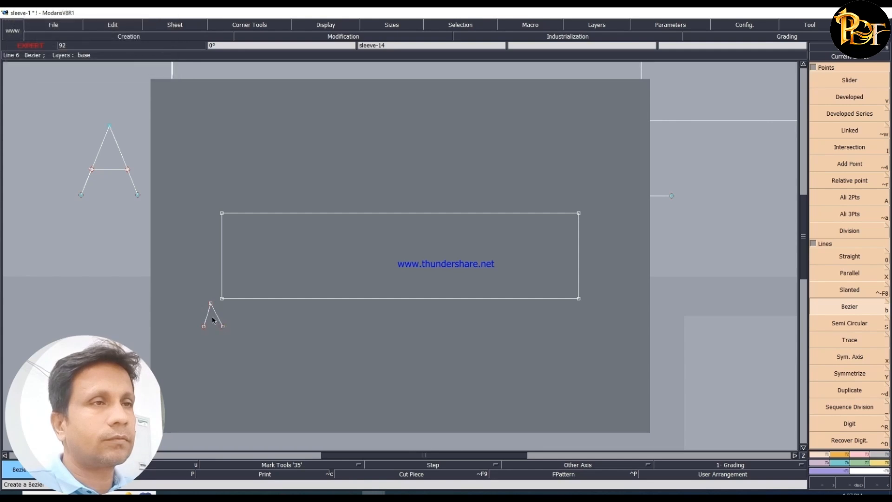
left_click(206, 316)
right_click(217, 316)
- Draw the letter B with Bezier lines just below the rectangle's lower-right corner
left_click(582, 307)
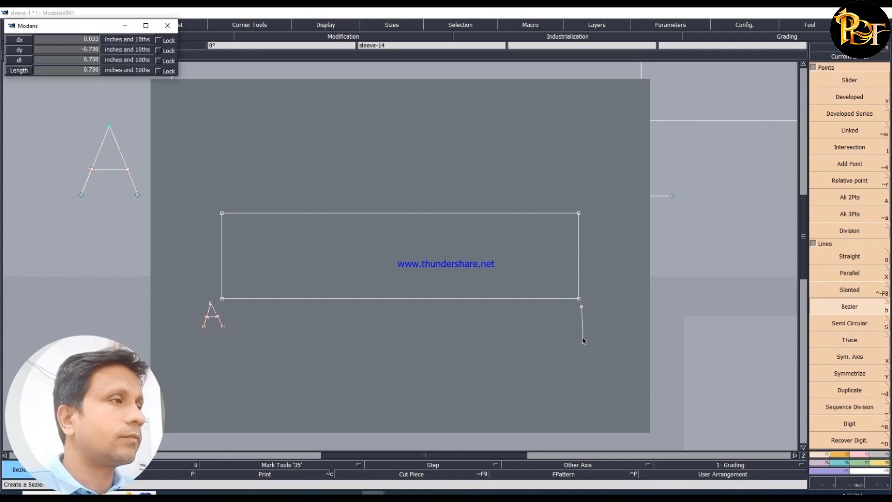
right_click(581, 337)
left_click(582, 307)
left_click(592, 307, "shift")
left_click(593, 315, "shift")
left_click(589, 321, "shift")
left_click(582, 322)
left_click(590, 324, "shift")
left_click(593, 330, "shift")
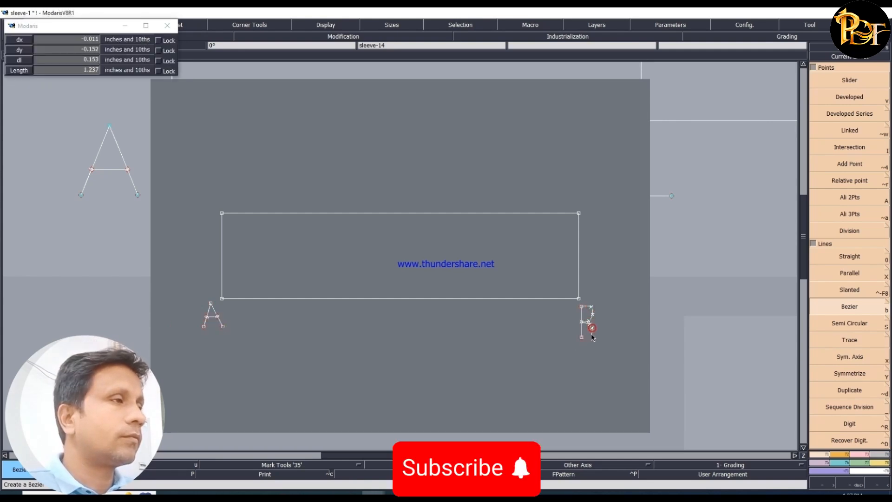
left_click(589, 338, "shift")
right_click(582, 338)
- Draw the letter C as a Bezier curve just above the rectangle's upper-right corner
left_click(590, 193)
left_click(587, 191, "shift")
left_click(580, 199, "shift")
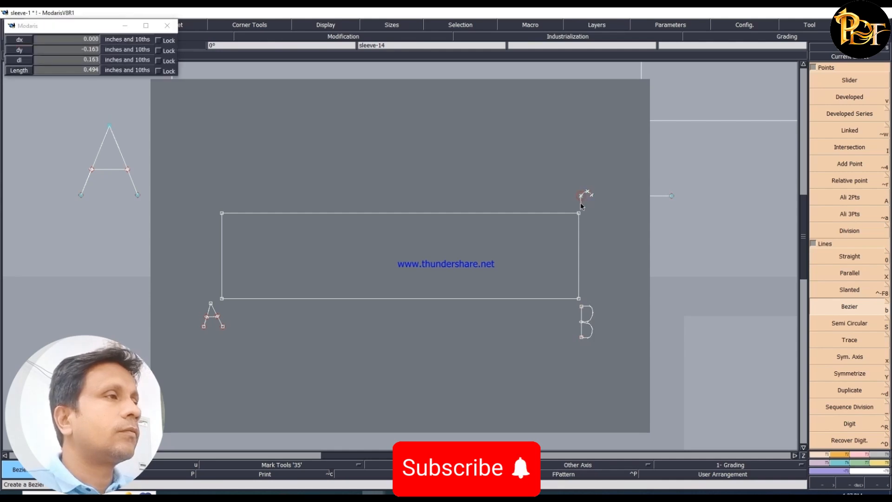
left_click(583, 207, "shift")
right_click(595, 213)
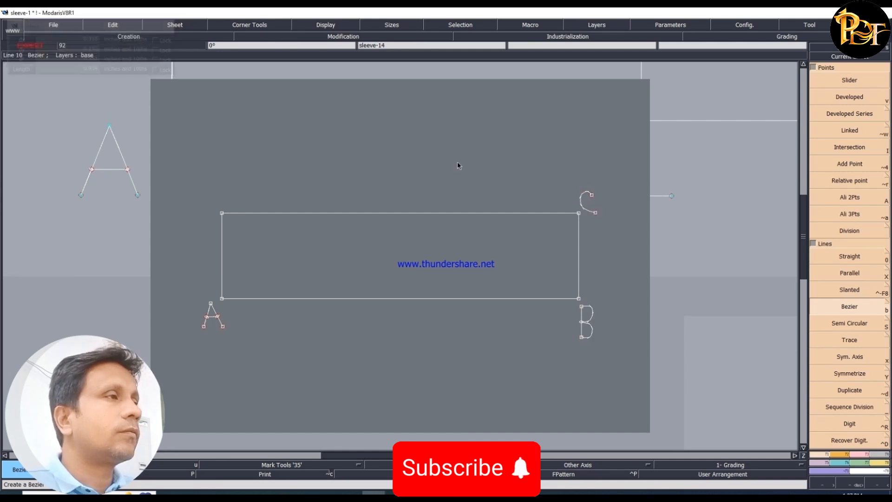
- Draw the letter D with Bezier lines just above the rectangle's upper-left corner
left_click(215, 166)
right_click(217, 196)
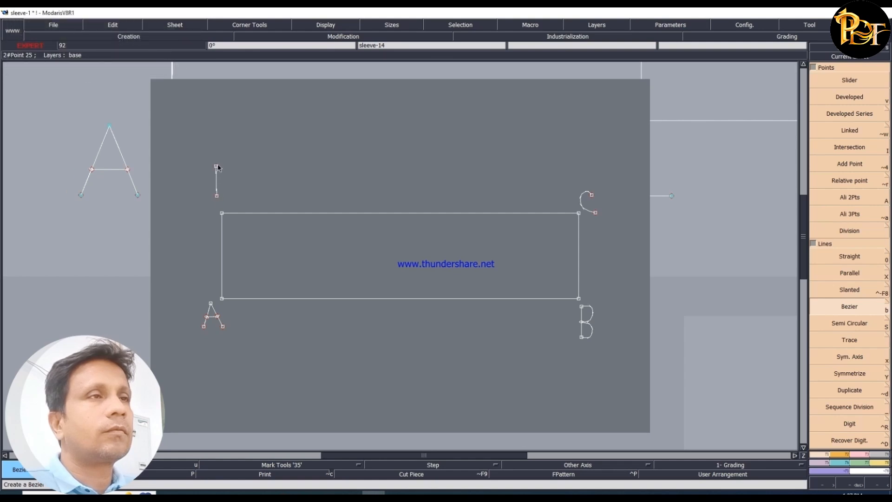
left_click(216, 166)
left_click(226, 167, "shift")
left_click(231, 173, "shift")
left_click(233, 179, "shift")
left_click(234, 186, "shift")
left_click(231, 193, "shift")
left_click(227, 196, "shift")
right_click(217, 196)
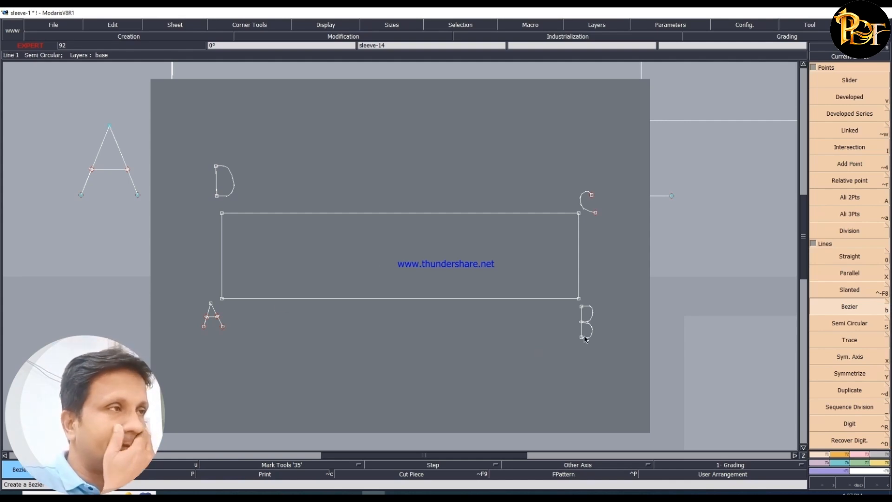
- Add dynamic Length Measures to the rectangle's AD side and AB side, placing the AB measure below the rectangle
left_click(882, 467)
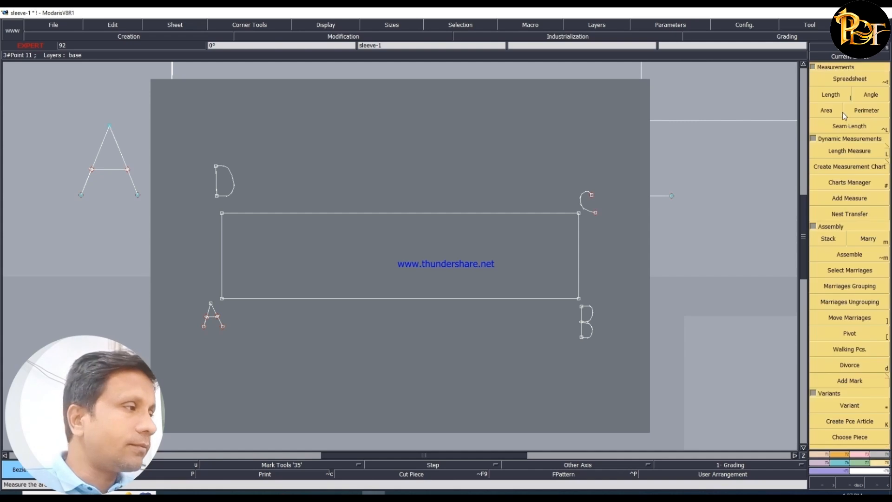
left_click(849, 151)
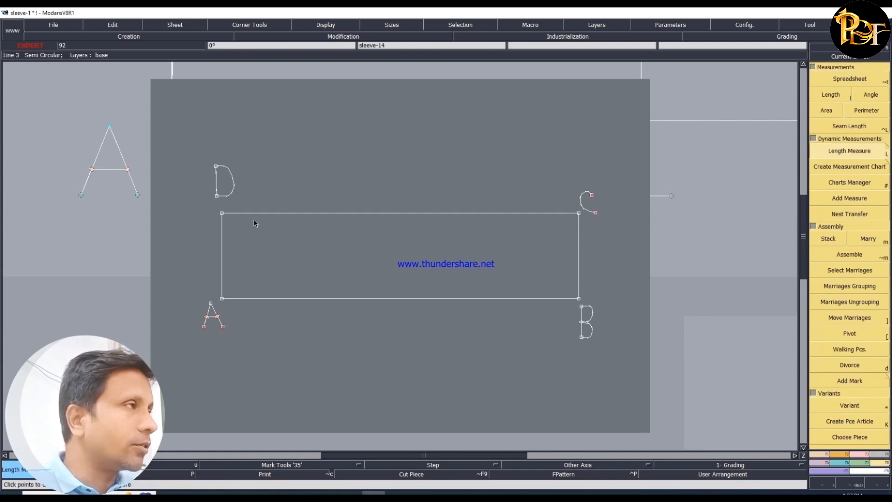
left_click(221, 213)
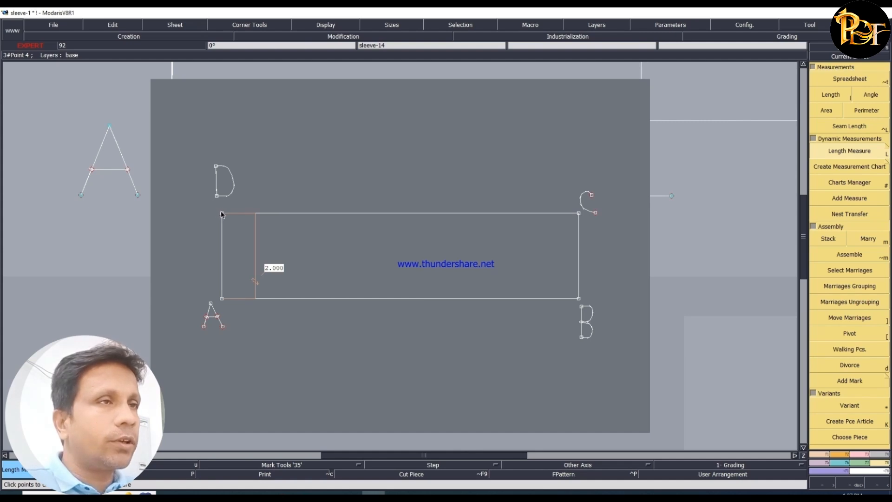
left_click(221, 299)
left_click(557, 332)
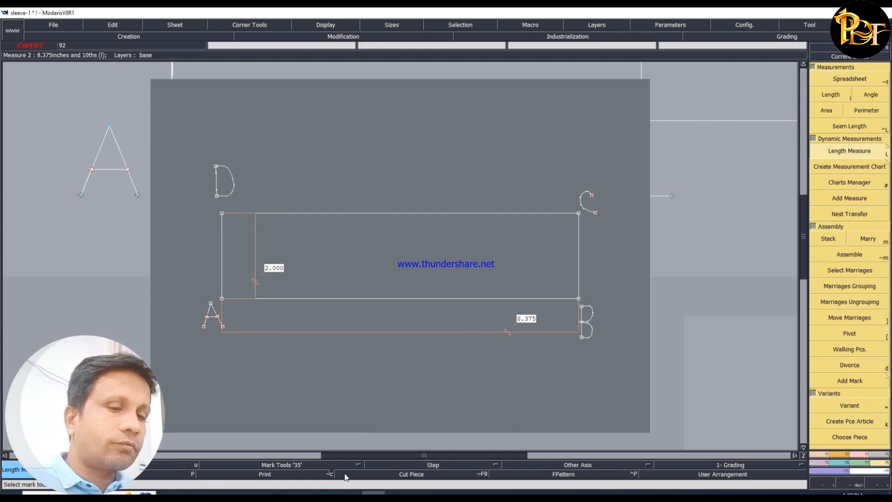
- Switch to the Word document and highlight the "Collar Outer edge/top edge" instruction for adjusting the CD line in yellow
left_click(169, 493)
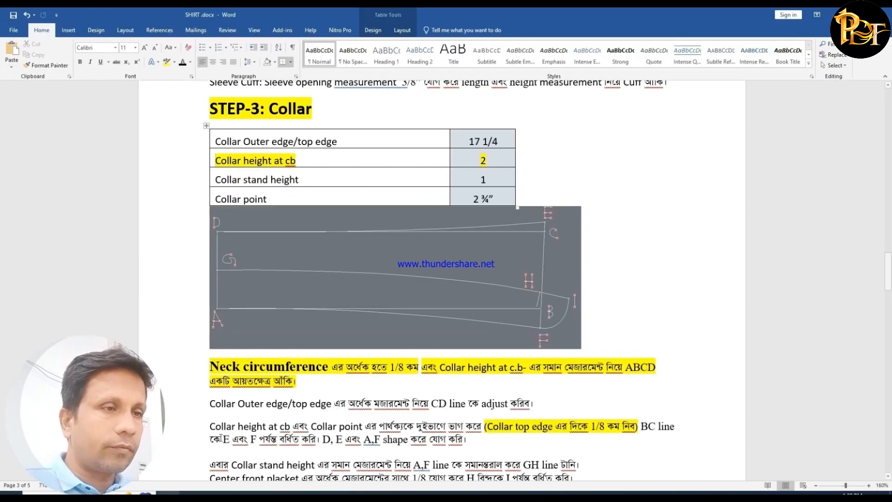
scroll(314, 379, "down", 3)
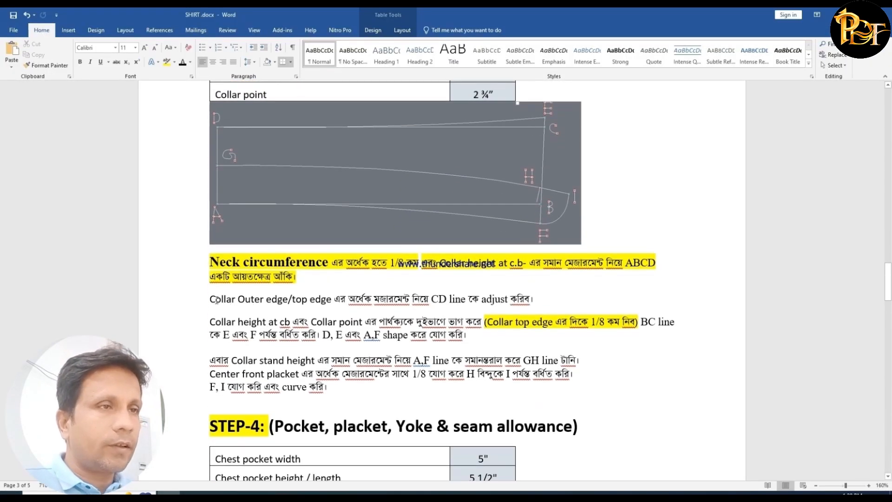
left_click_drag(211, 299, 572, 300)
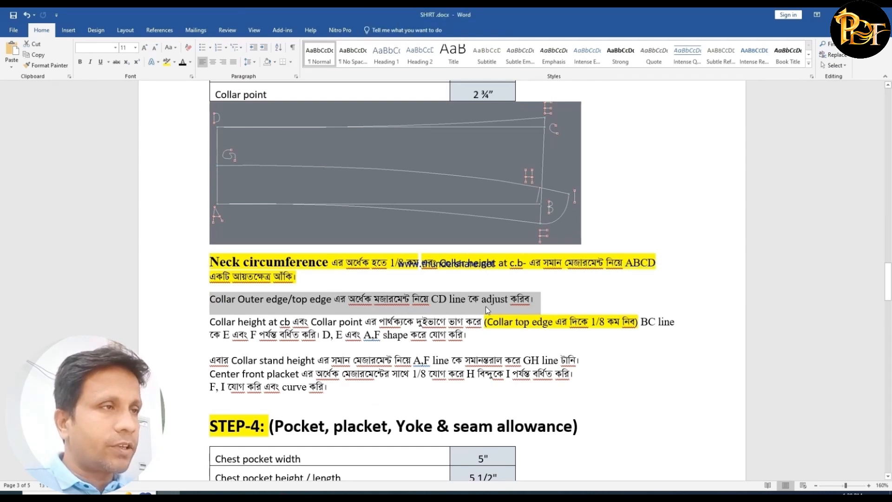
left_click(167, 61)
- Highlight the "Collar Outer edge/top edge" row with its 17 1/4 value in yellow in the collar table
scroll(502, 179, "up", 4)
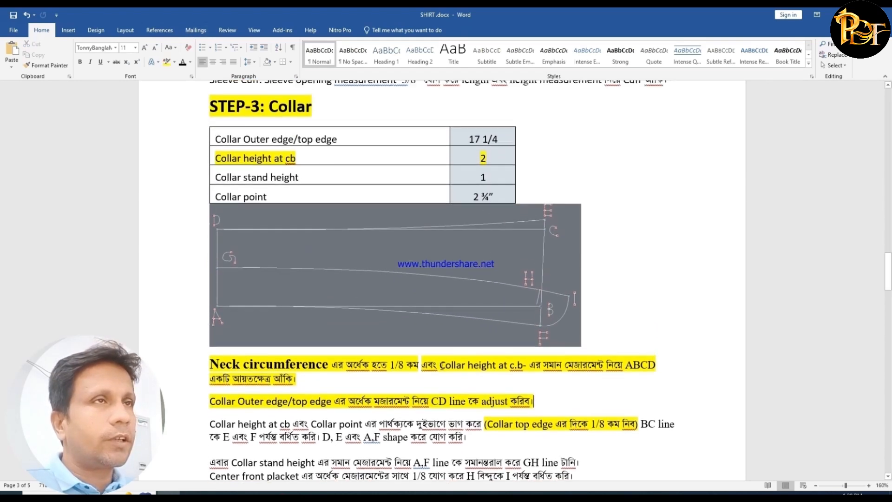
left_click_drag(505, 146, 505, 141)
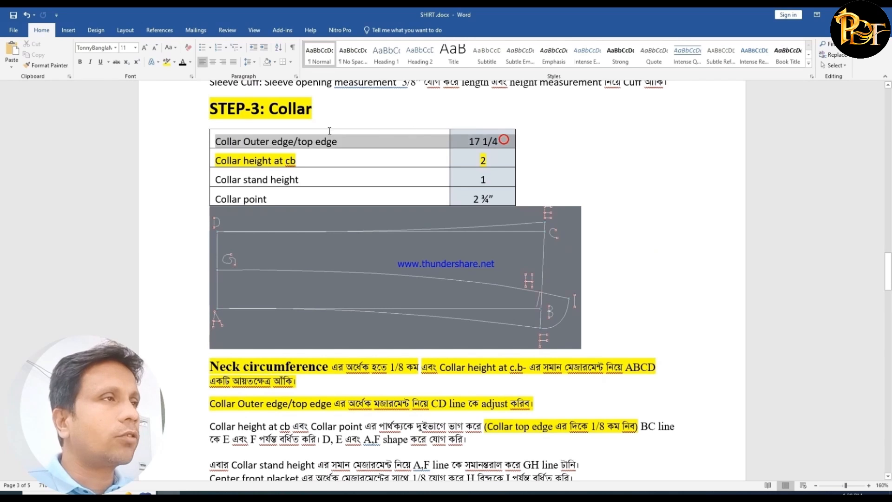
left_click(166, 61)
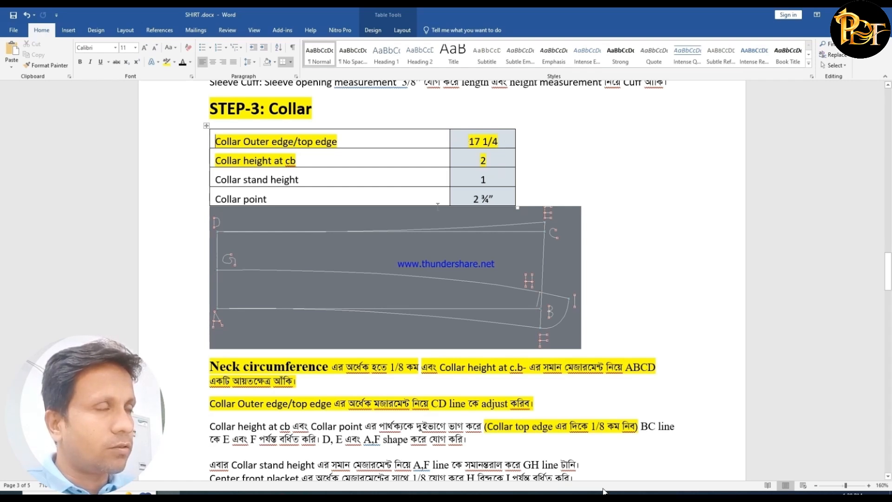
- Switch back to Modaris and measure the DC line's length from D with the Developed tool, discarding the trial points
left_click(376, 492)
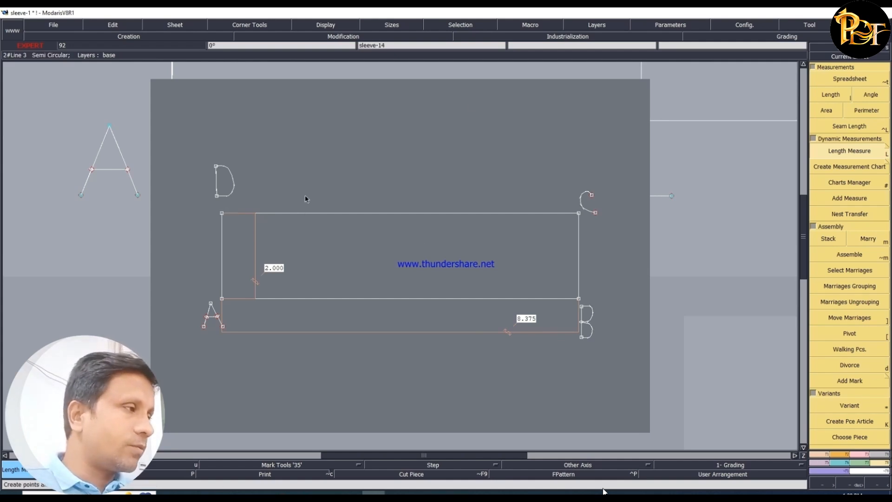
left_click(818, 455)
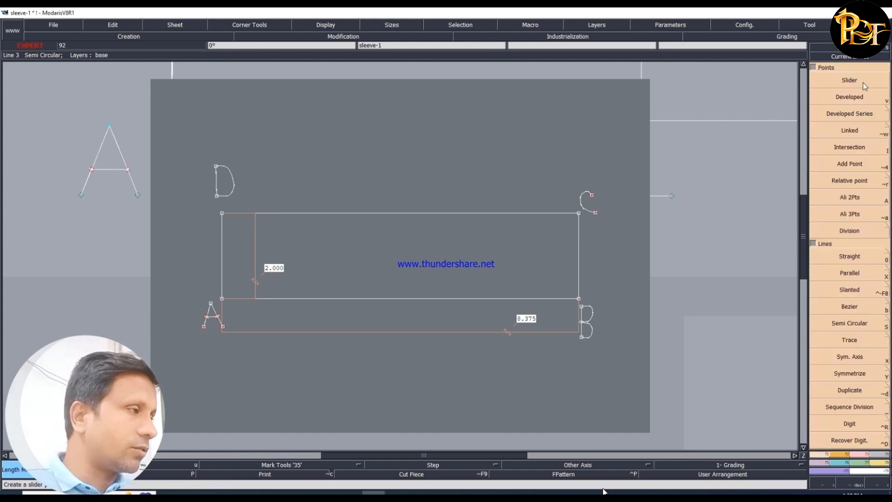
left_click(223, 215)
key("ctrl+z")
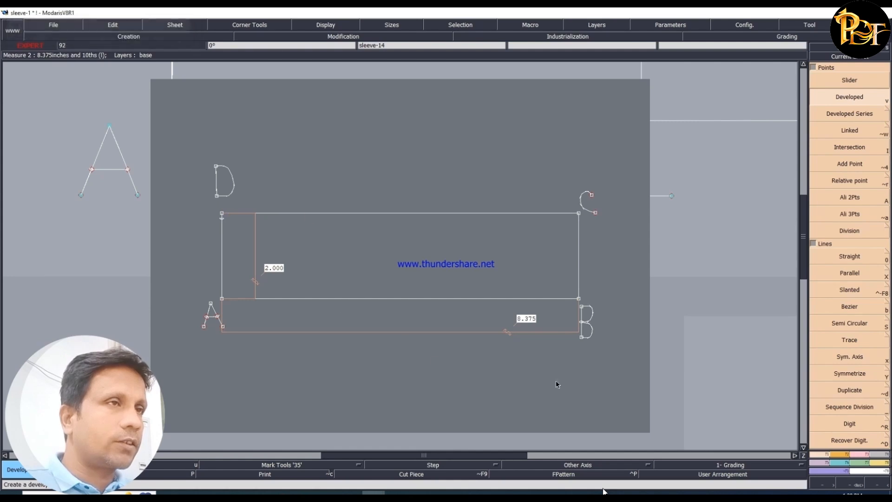
left_click(222, 215)
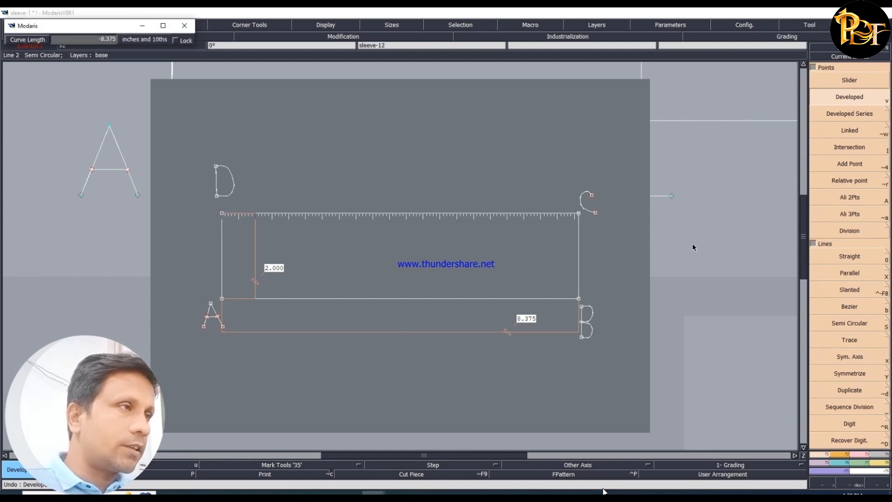
left_click(500, 242)
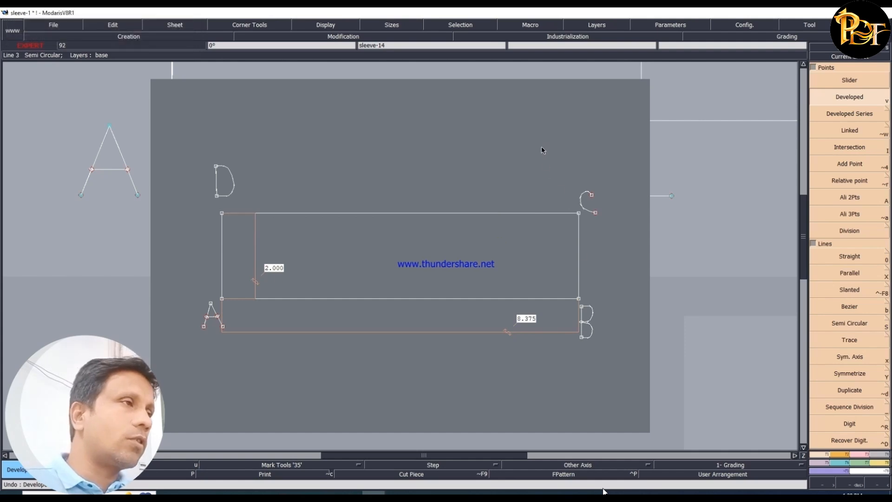
- Move the rectangle's C corner together with the letter C by 0.25 inch horizontally and 0 vertically
left_click_drag(542, 147, 613, 234)
left_click(863, 455)
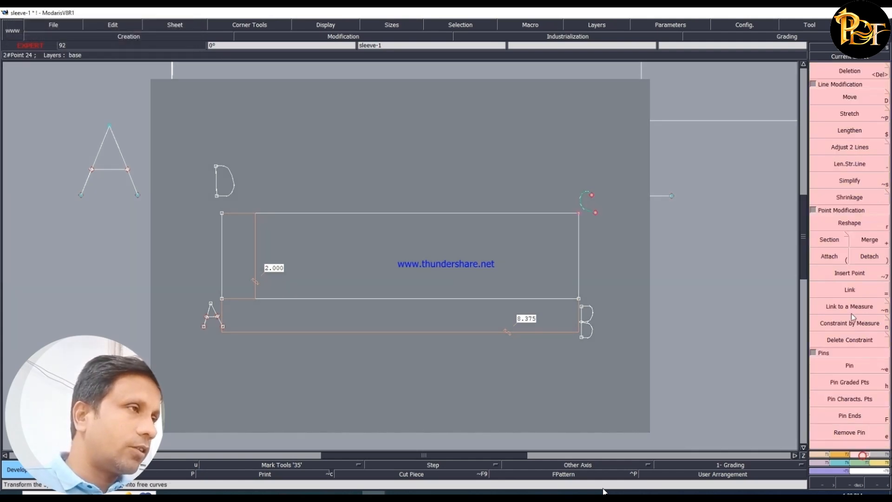
left_click(849, 97)
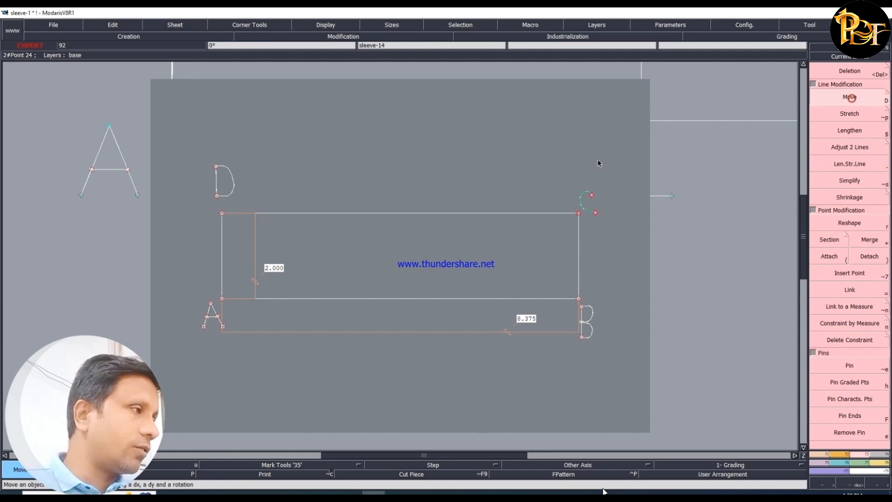
left_click(580, 213)
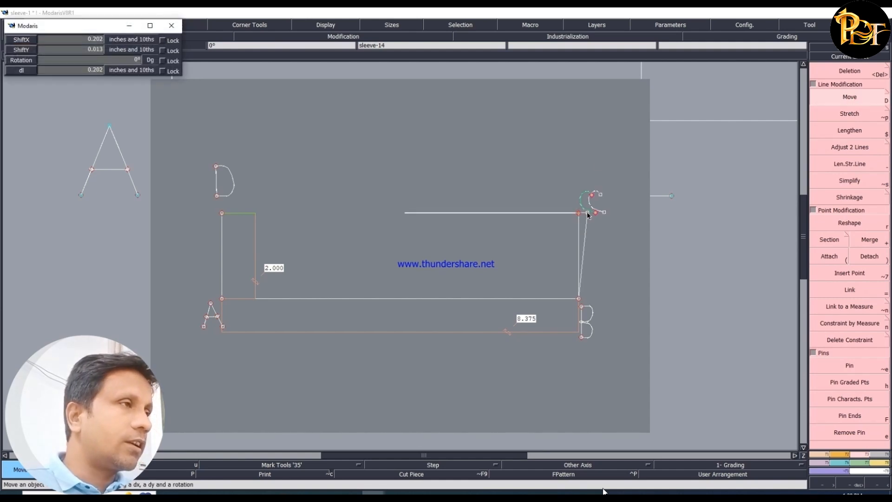
type(".25")
key("Down")
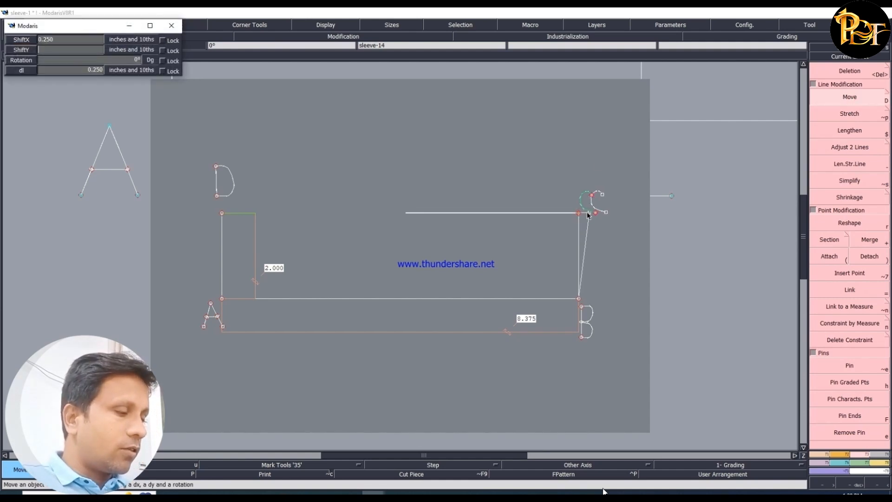
type("0")
key("Return")
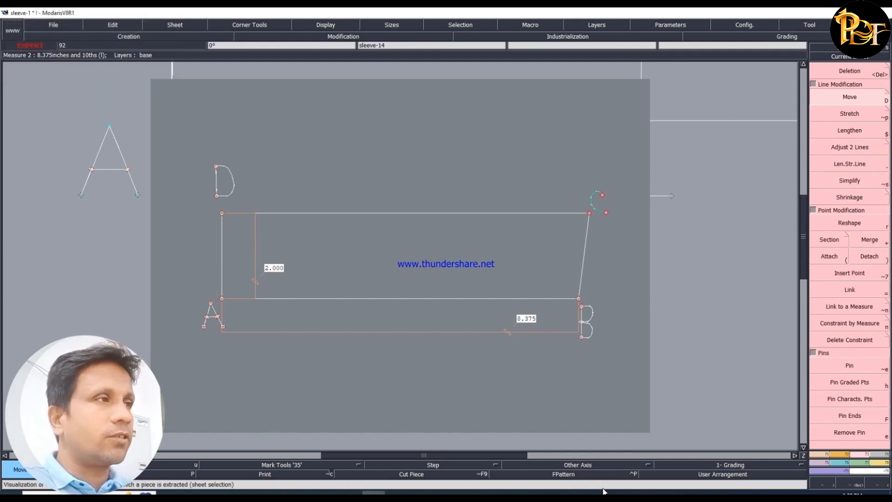
left_click(443, 420)
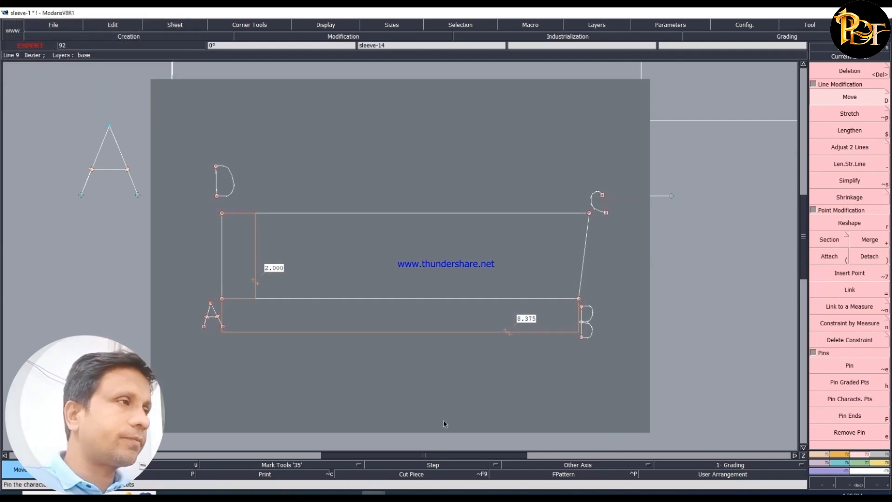
- Check the adjusted DC line's length from D with the Developed tool and delete the trial point left on it
left_click(881, 464)
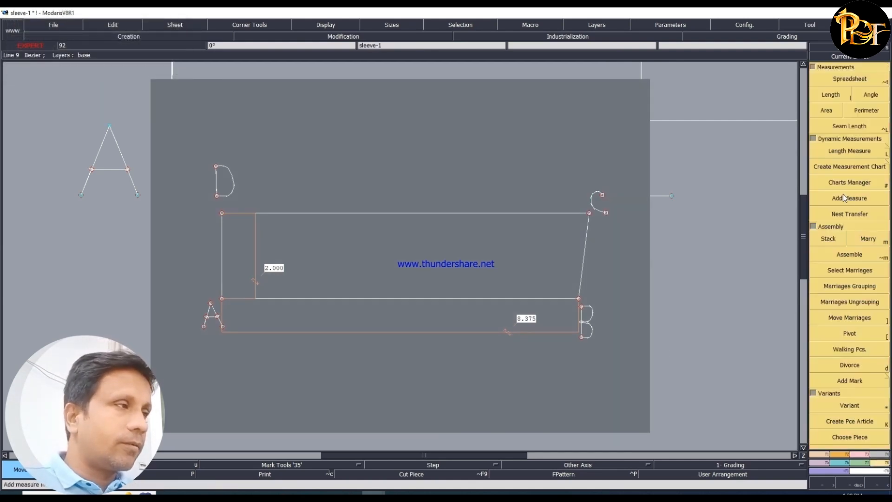
left_click(818, 455)
left_click(849, 98)
left_click(225, 215)
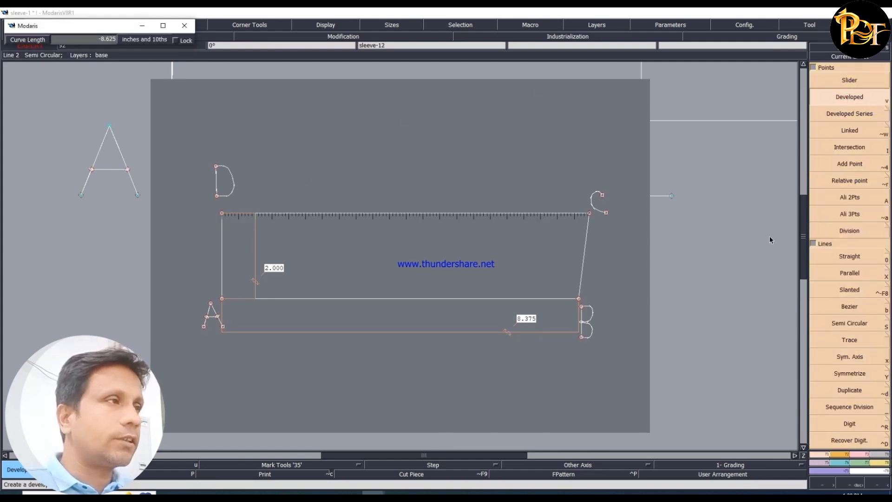
left_click(492, 250)
key("Delete")
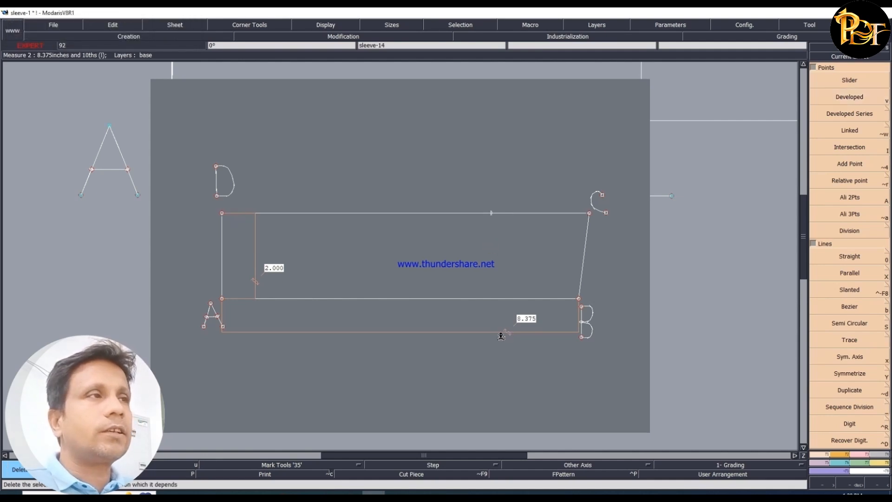
key("Delete")
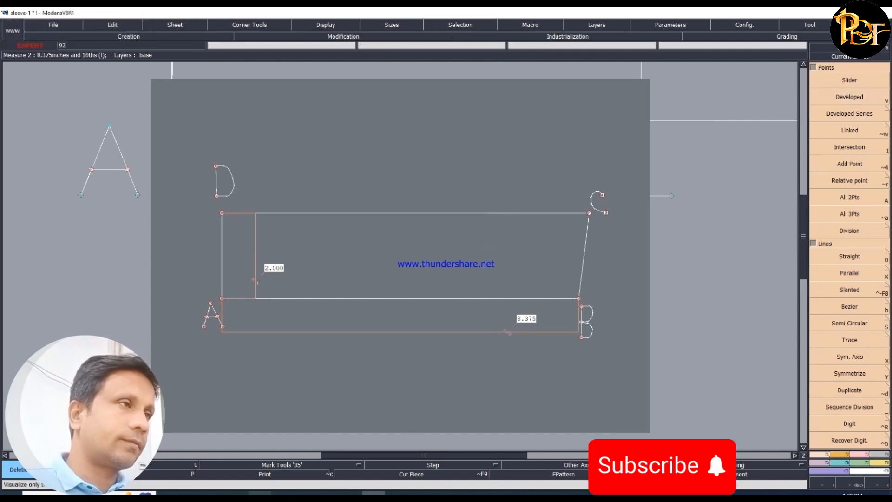
- Switch to the Word document and highlight in yellow the paragraph on extending the BC line to E and F
left_click(169, 493)
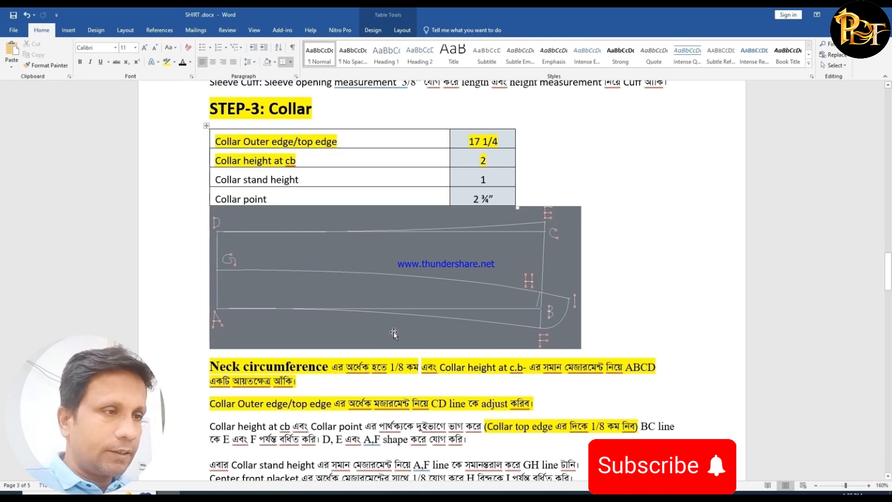
scroll(365, 375, "down", 2)
scroll(365, 375, "down", 1)
triple_click(211, 357)
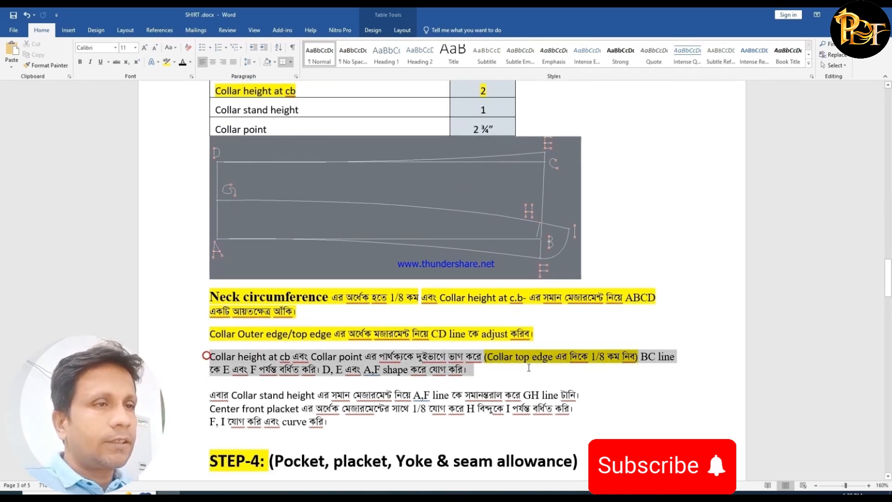
left_click(166, 62)
left_click(255, 373)
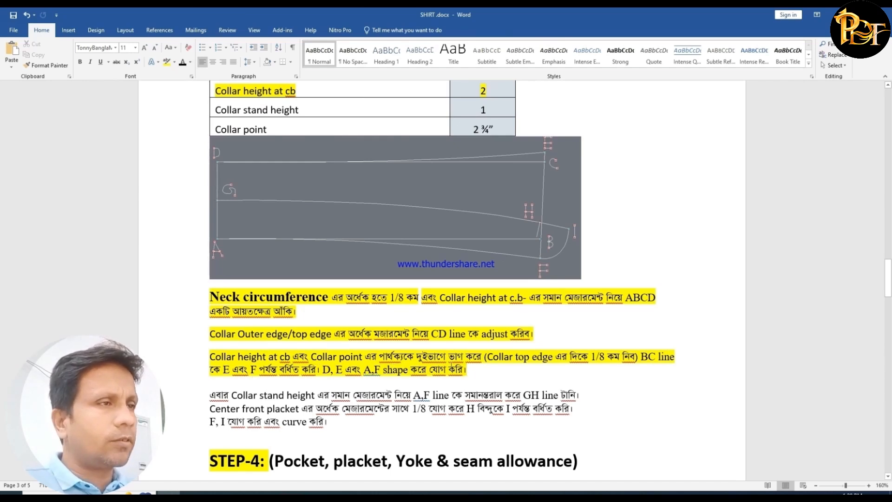
- Compare the "Collar height at cb" and "Collar point" values in the collar table, then return to the BC line instruction
scroll(500, 151, "up", 3)
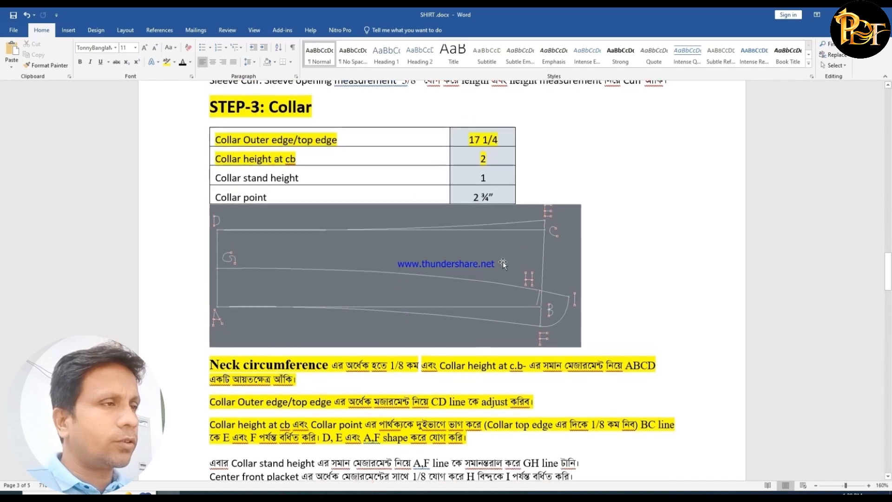
double_click(483, 160)
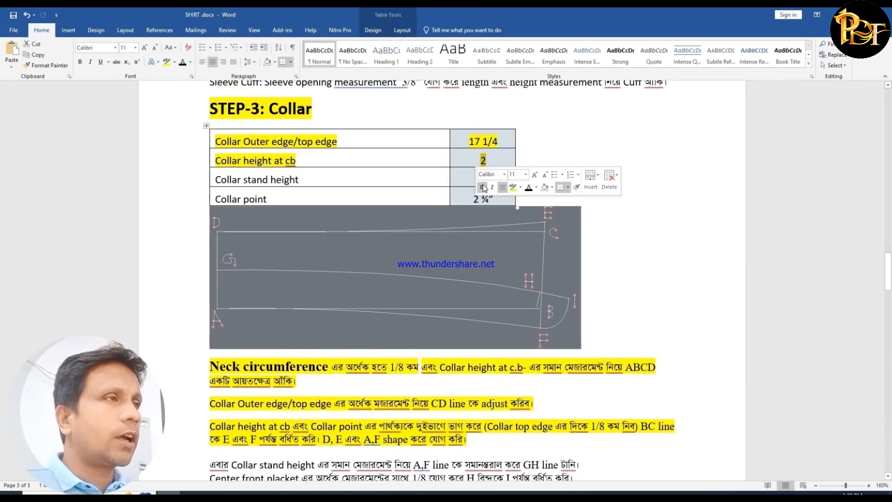
left_click(610, 179)
left_click_drag(460, 193, 502, 197)
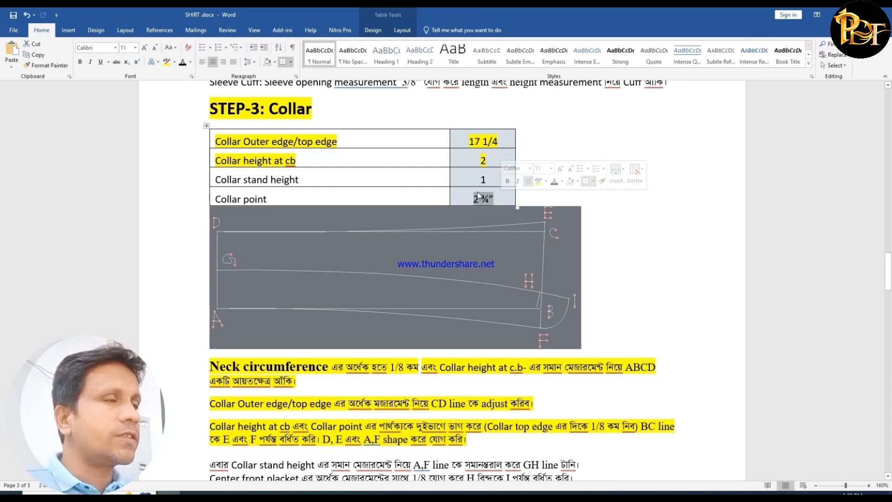
scroll(468, 229, "down", 3)
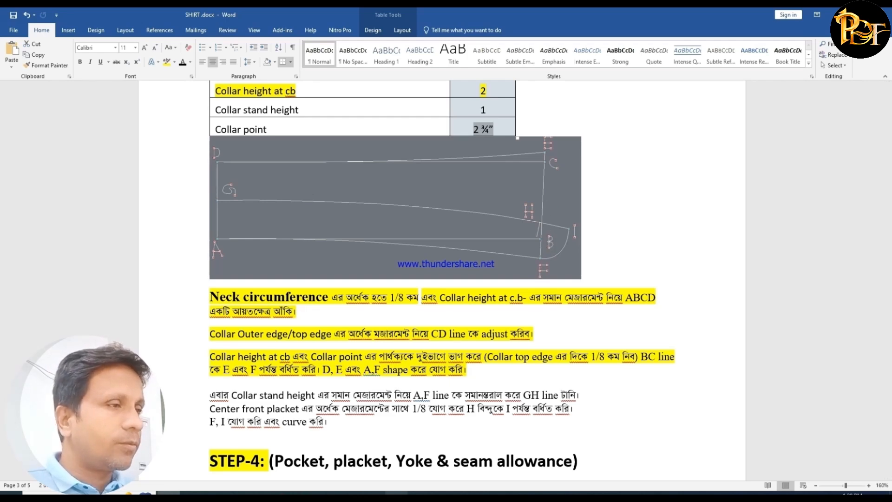
- Switch to Modaris and extend the BC line 0.375 inch beyond C with Len.Str.Line
left_click(374, 494)
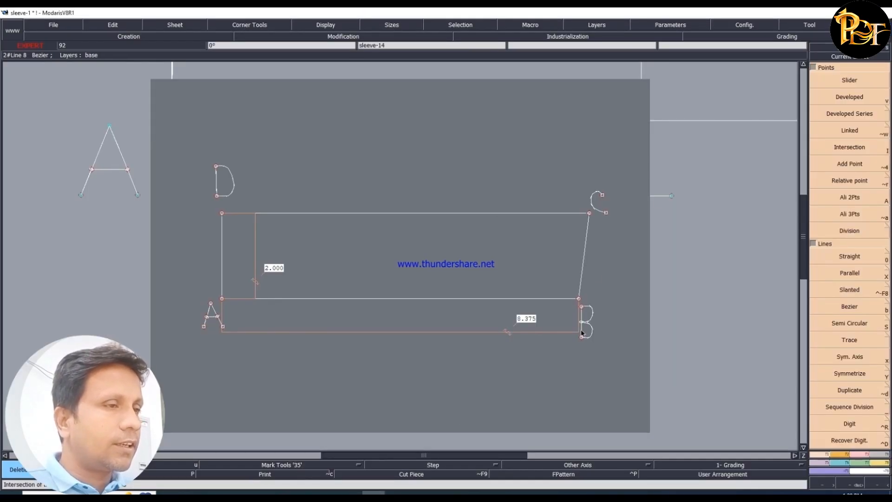
left_click(859, 456)
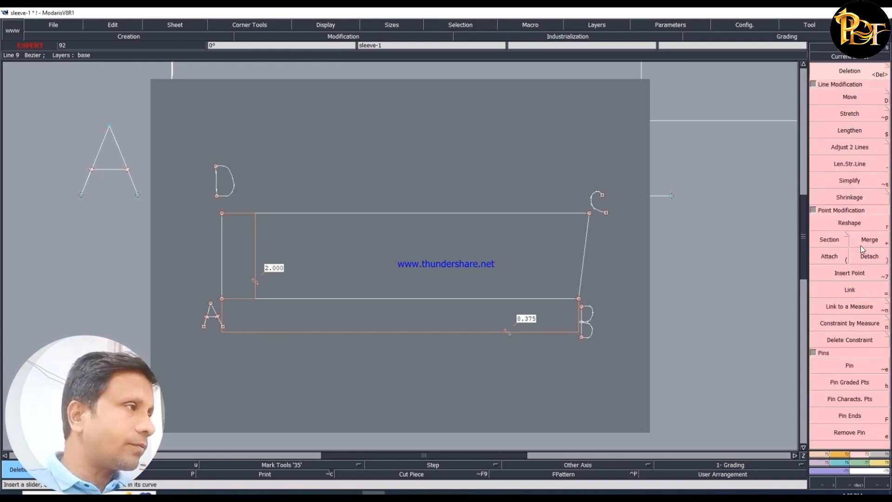
left_click(858, 148)
left_click(844, 165)
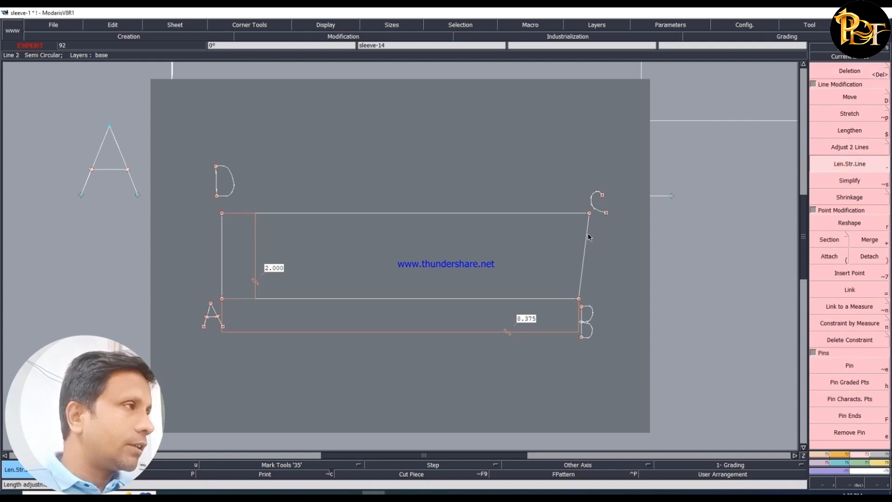
left_click(589, 237)
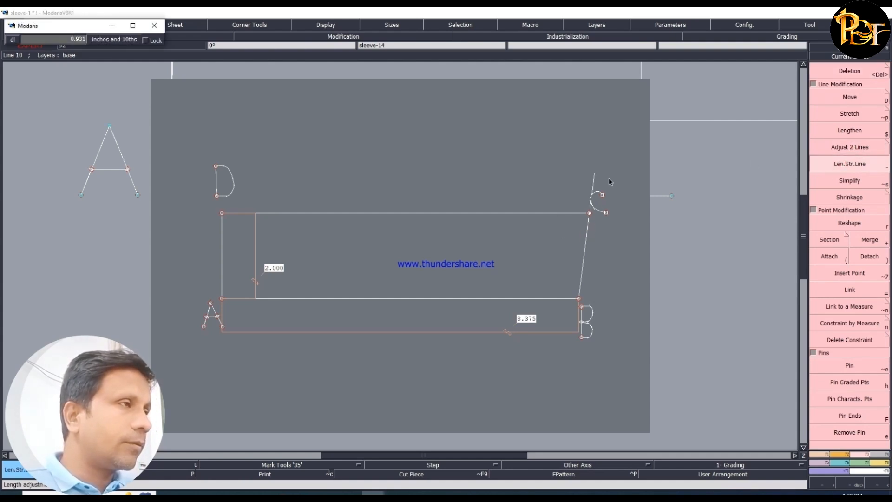
type("3")
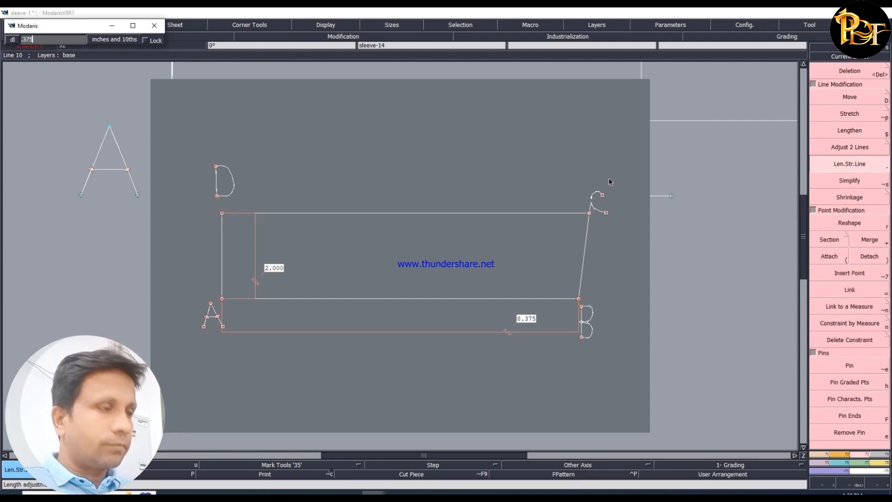
type("75")
key("Return")
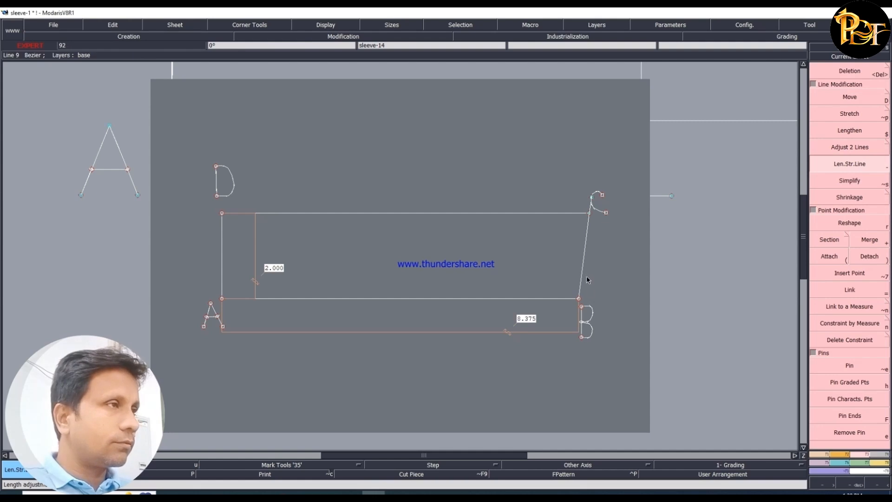
- Extend the other end of the BC line 0.375 inch beyond B
left_click(581, 340)
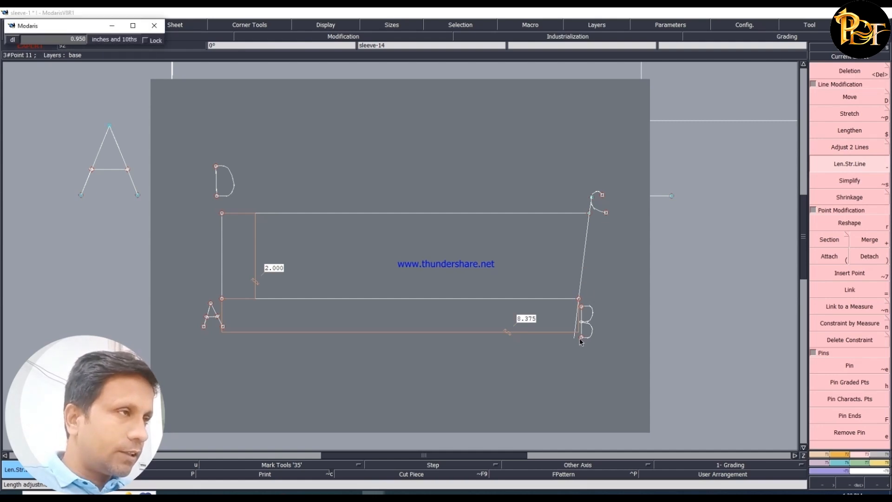
key("Return")
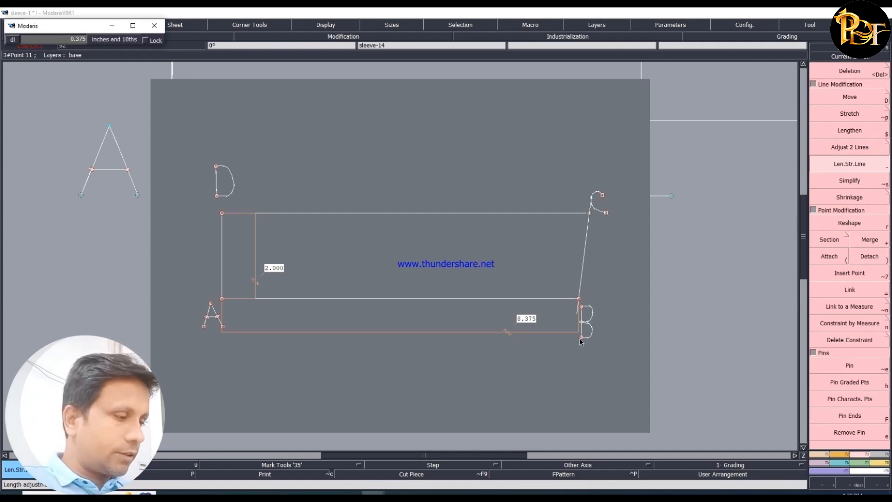
left_click(553, 384)
key("Return")
- Move the letters C and B to just right of the extended BC line, beside their respective corners
left_click_drag(430, 123, 643, 406)
key("alt+p")
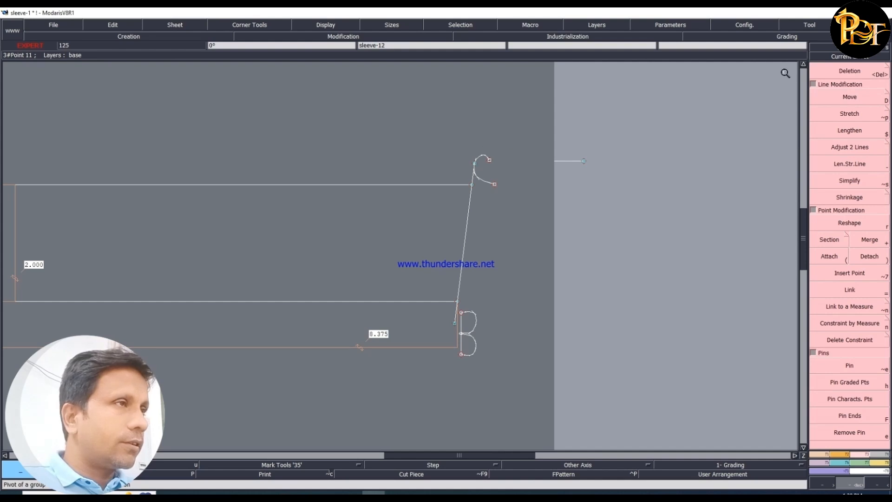
left_click(481, 156)
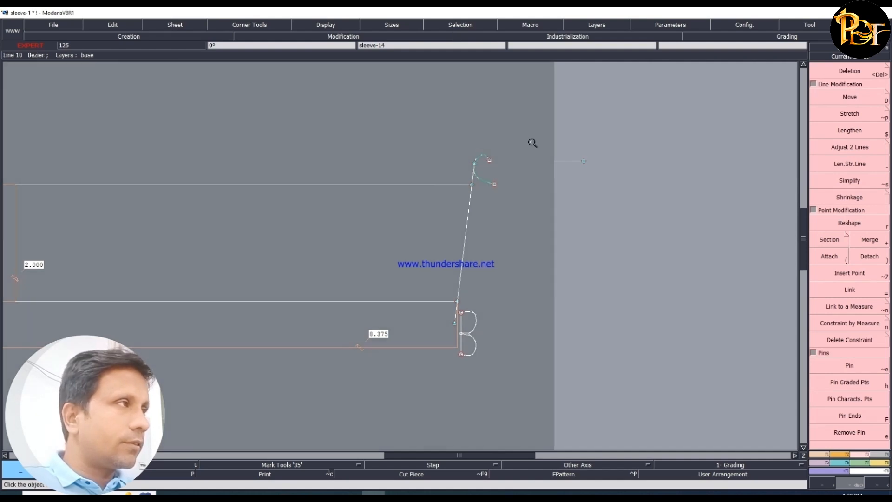
left_click(850, 97)
left_click(482, 158)
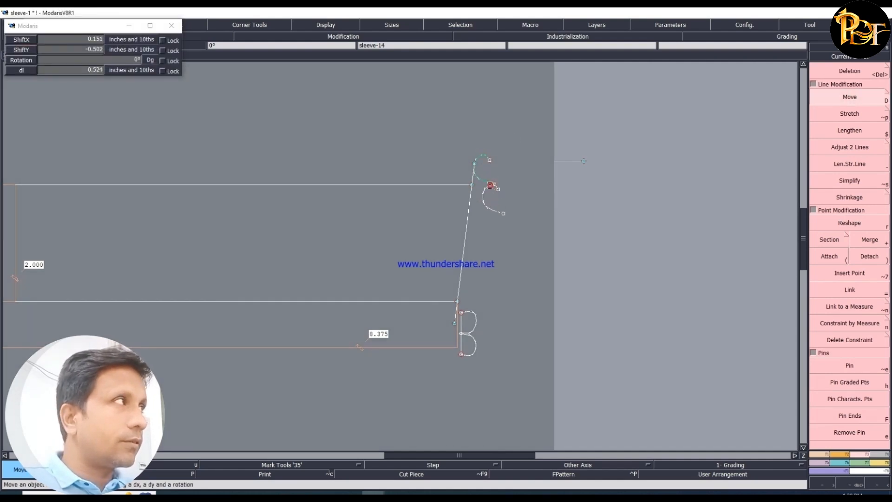
left_click(491, 188)
left_click(481, 357)
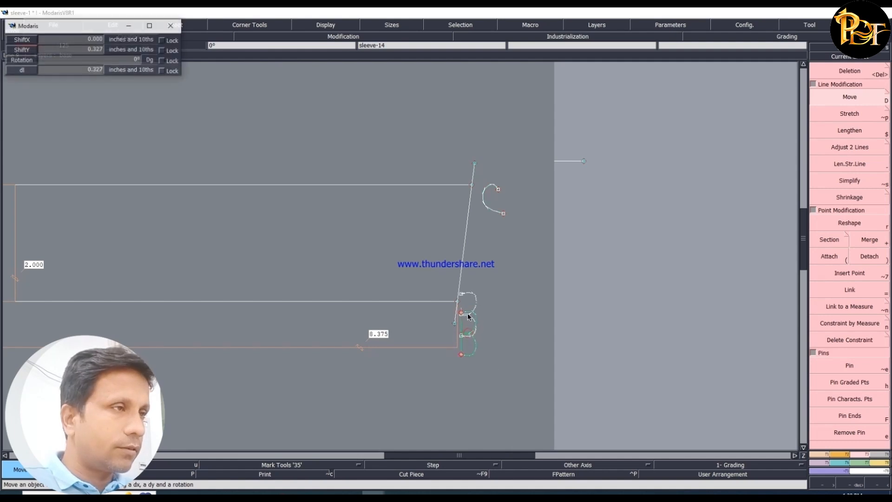
left_click(477, 305)
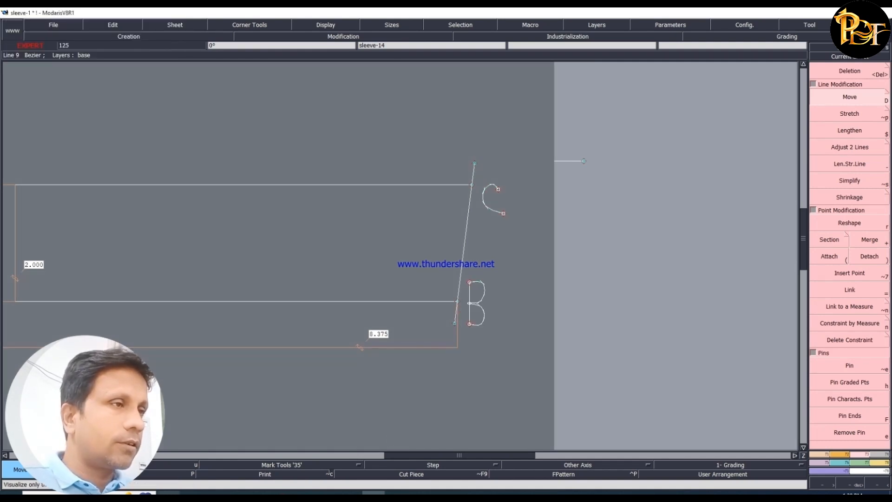
- Check the BC line instruction in Word, then draw the letter E in Modaris just above the BC line's upper end with Bezier lines
left_click(169, 493)
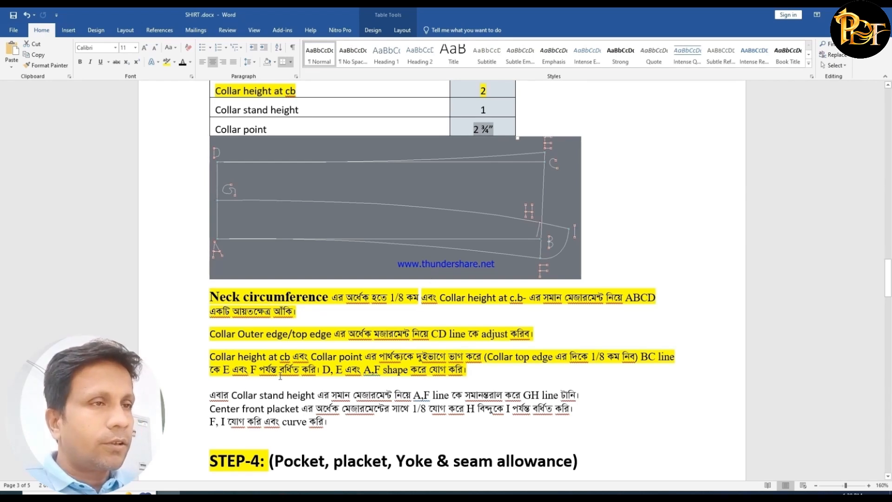
left_click(374, 493)
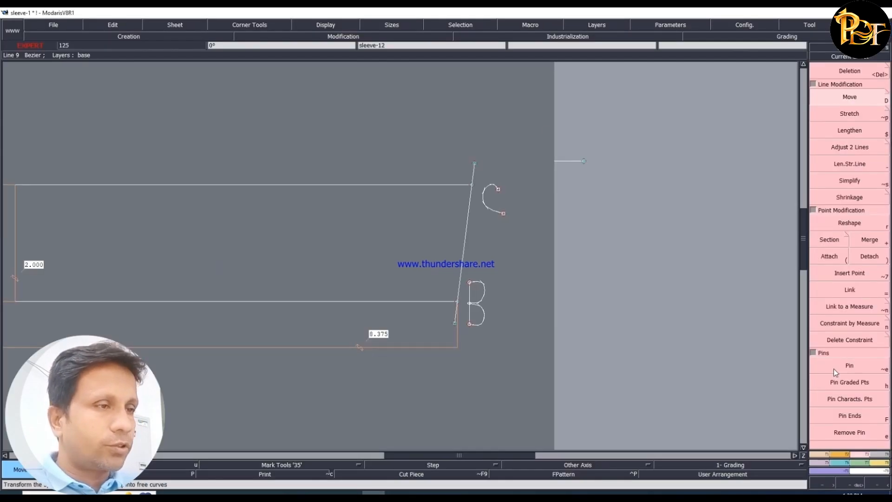
left_click(815, 454)
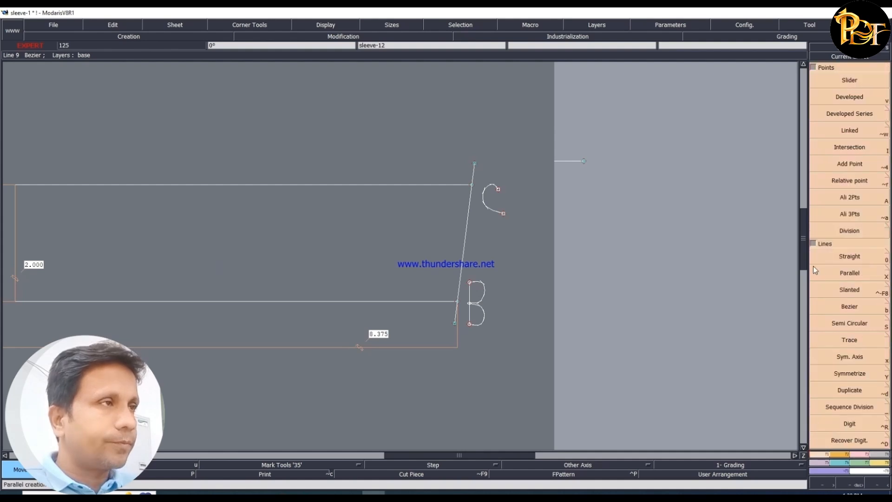
left_click(835, 302)
left_click(475, 126)
left_click(473, 146)
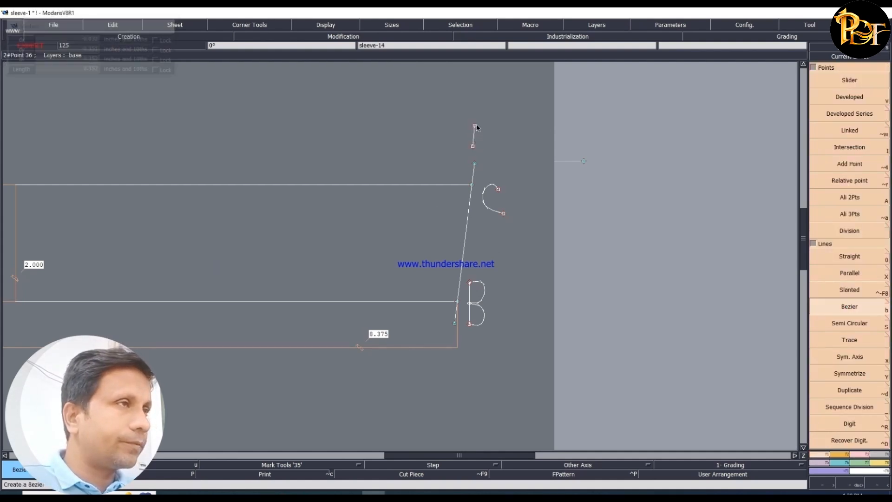
left_click(486, 126)
left_click(473, 137)
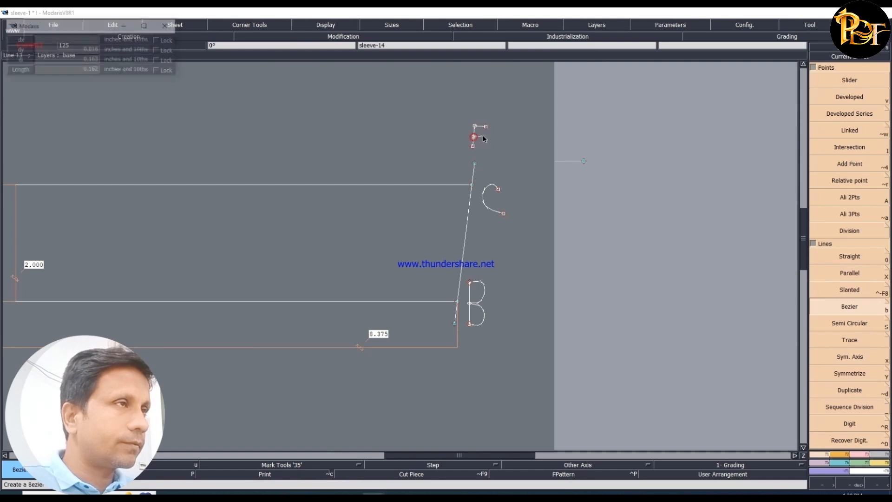
left_click(486, 138)
left_click(473, 146)
left_click(485, 147)
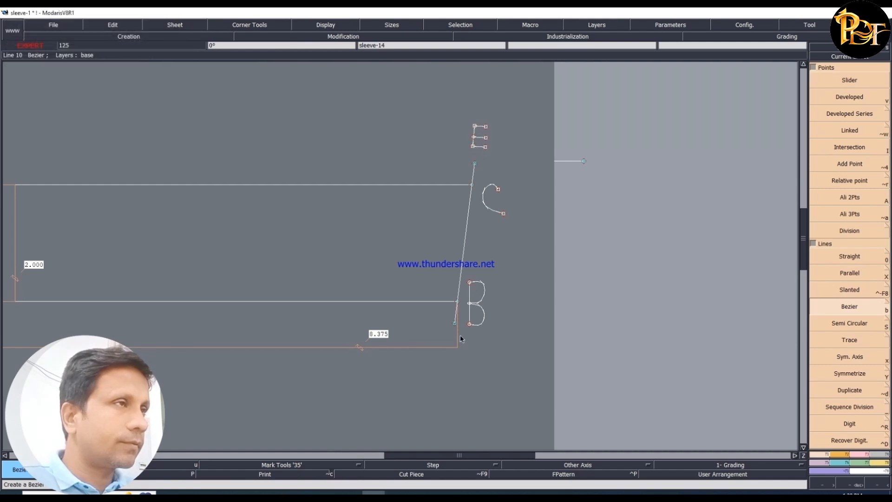
- Draw the letter F just below the lower end of the BC line with Bezier lines
left_click(443, 344)
left_click(438, 373)
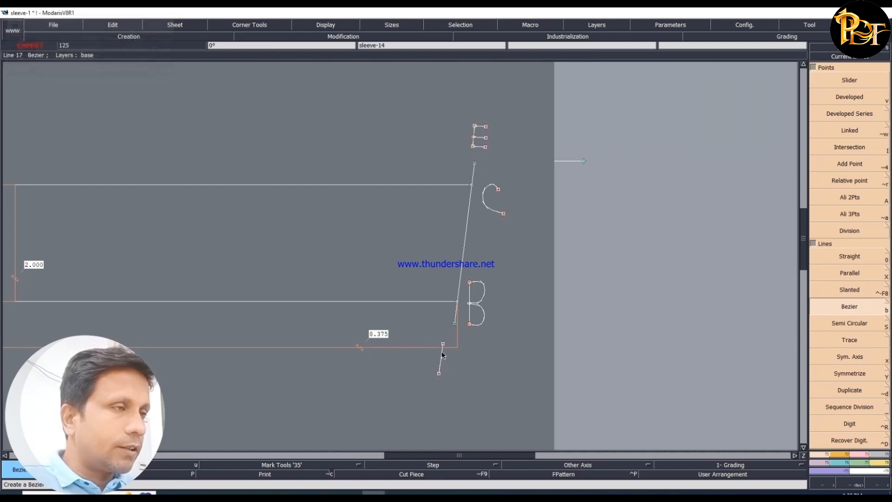
left_click(443, 344)
left_click(458, 345)
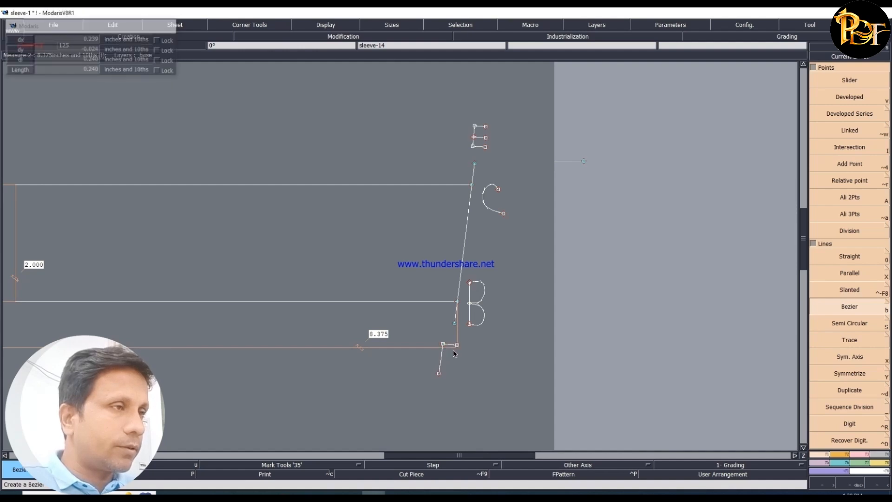
left_click(441, 357)
left_click(453, 359)
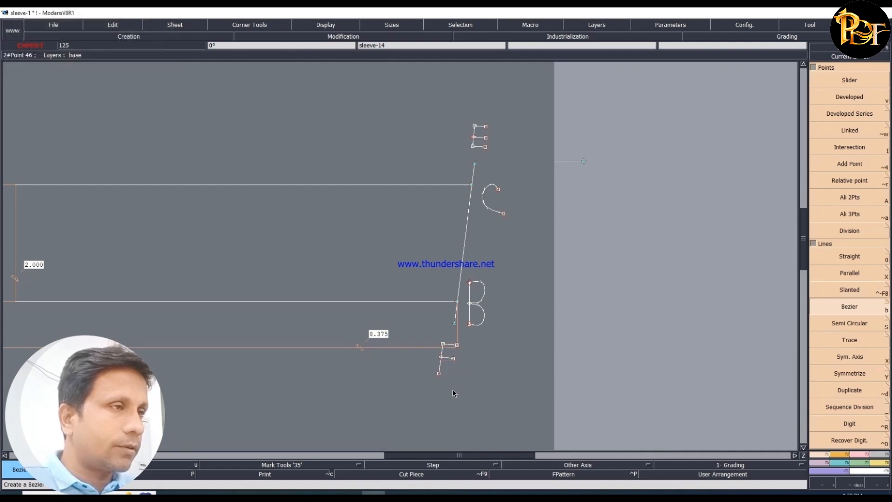
- Recheck the 1/8 reduction in Word, then Reshape the BC line's E end in Modaris about 0.12 inch back toward C
key("alt+Tab")
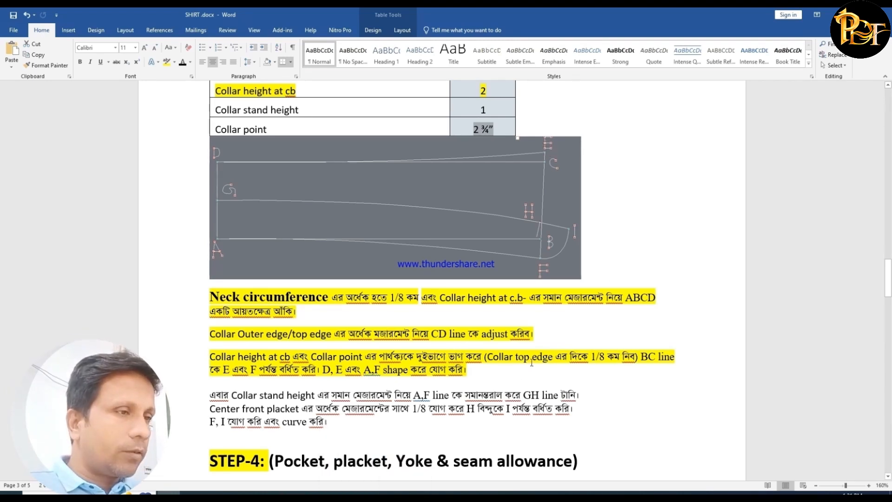
left_click(375, 494)
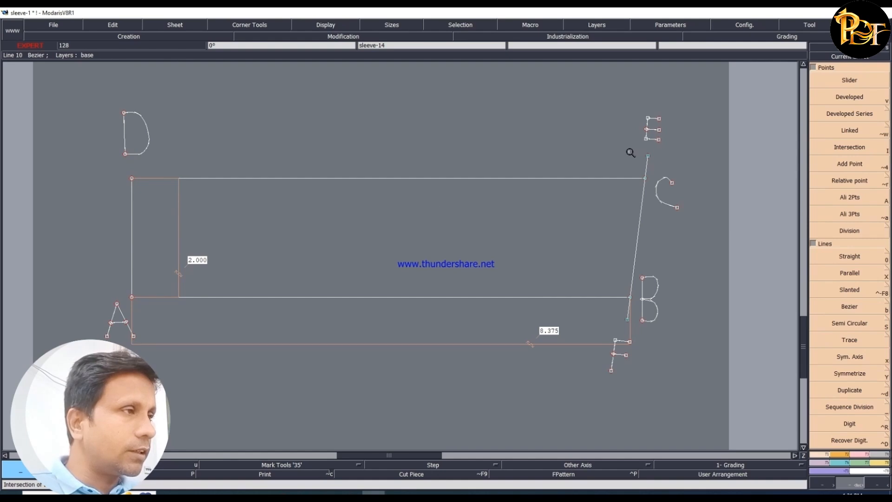
left_click_drag(638, 151, 665, 164)
left_click(850, 482)
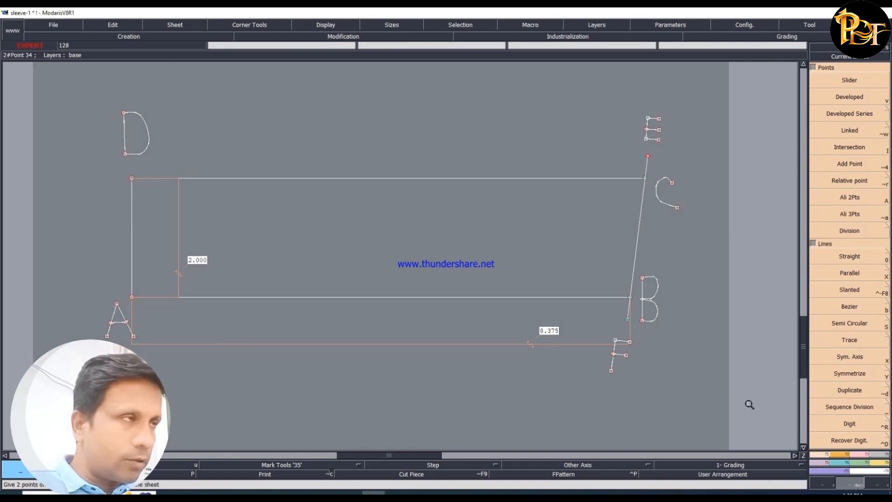
left_click_drag(614, 313, 634, 327)
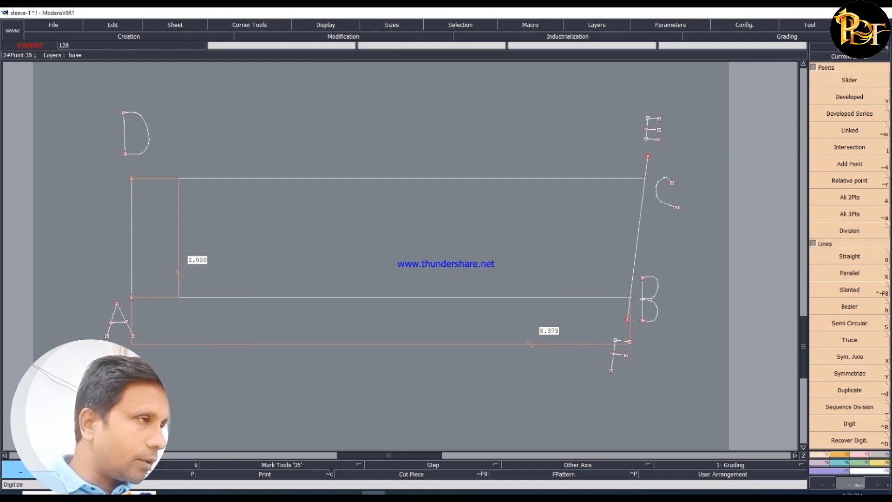
left_click(862, 454)
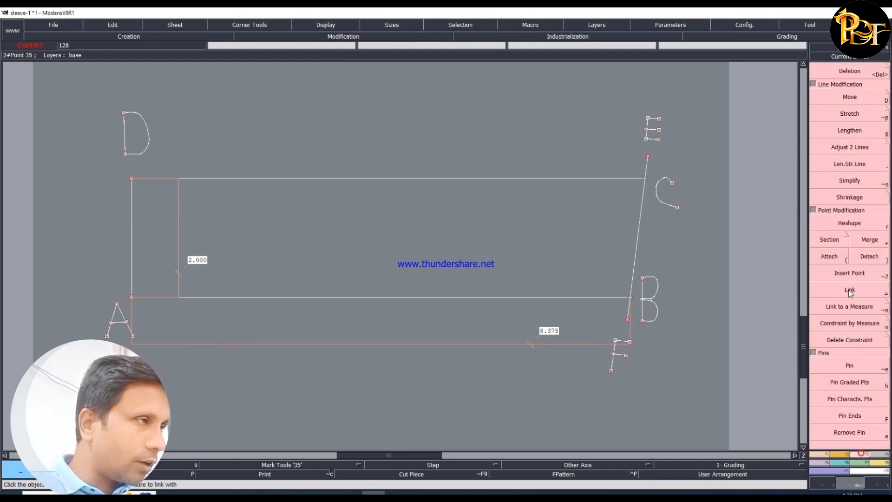
left_click(843, 98)
left_click(489, 152)
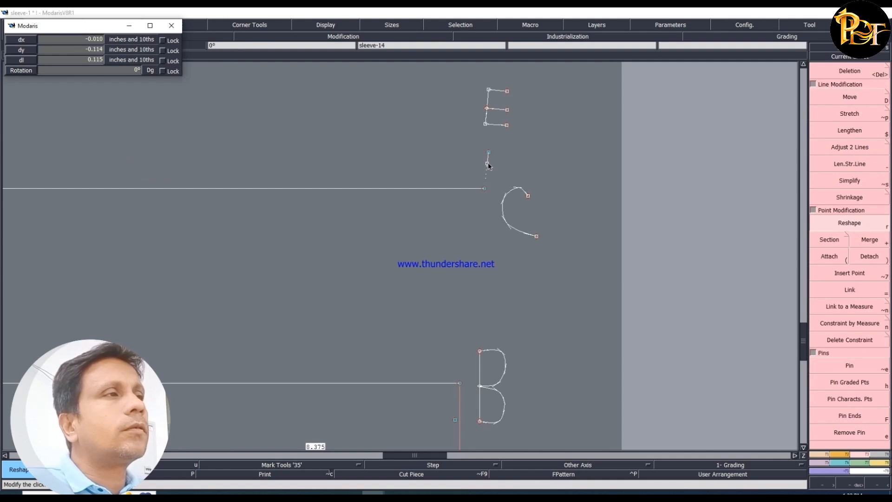
left_click(488, 165)
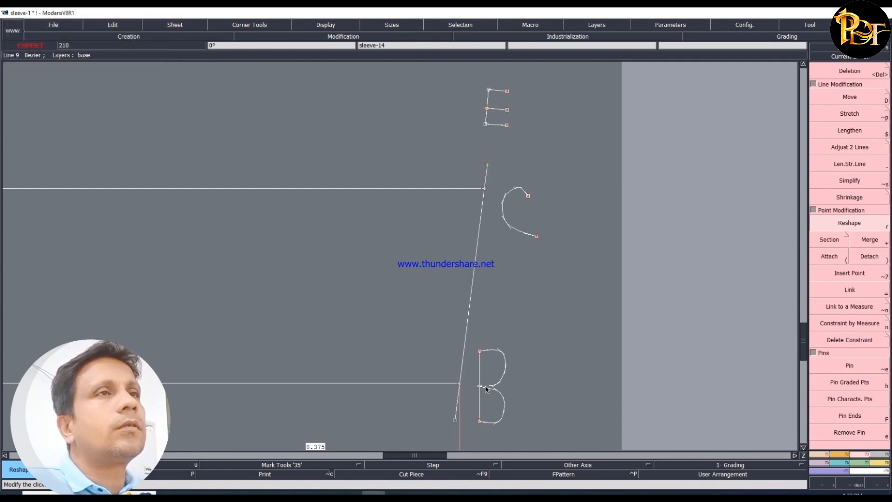
- Lengthen the F end of the BC line about 0.14 inch with Len.Str.Line and delete the leftover point at its previous end
left_click(857, 160)
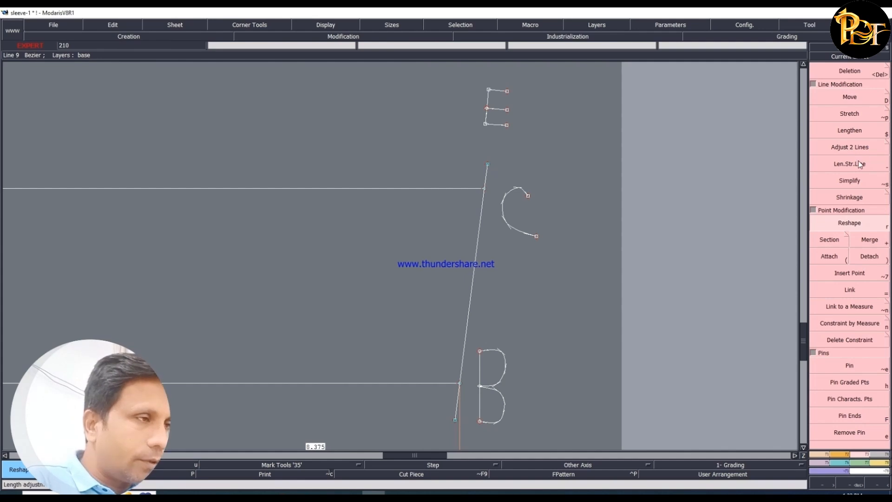
left_click(456, 422)
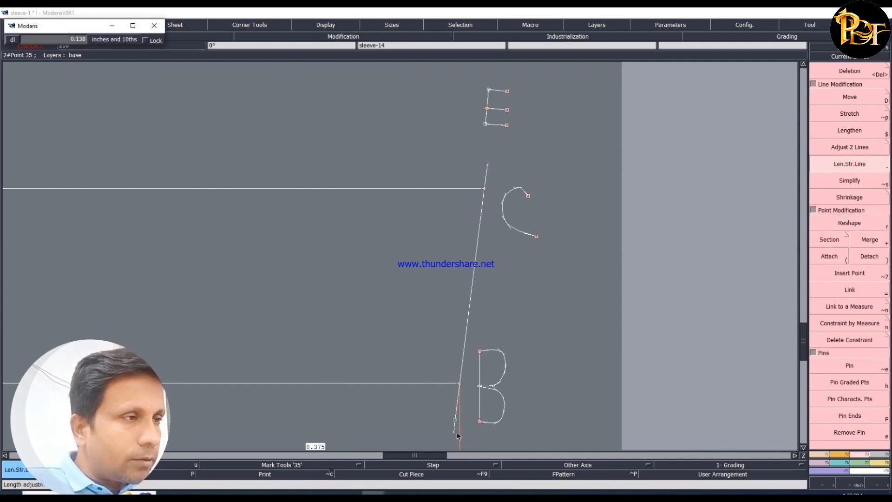
left_click(458, 435)
key("Delete")
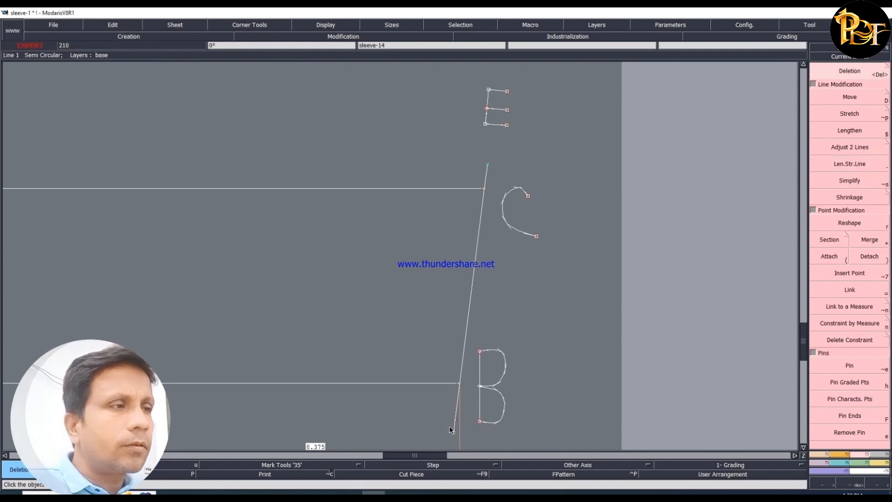
left_click(455, 420)
key("Home")
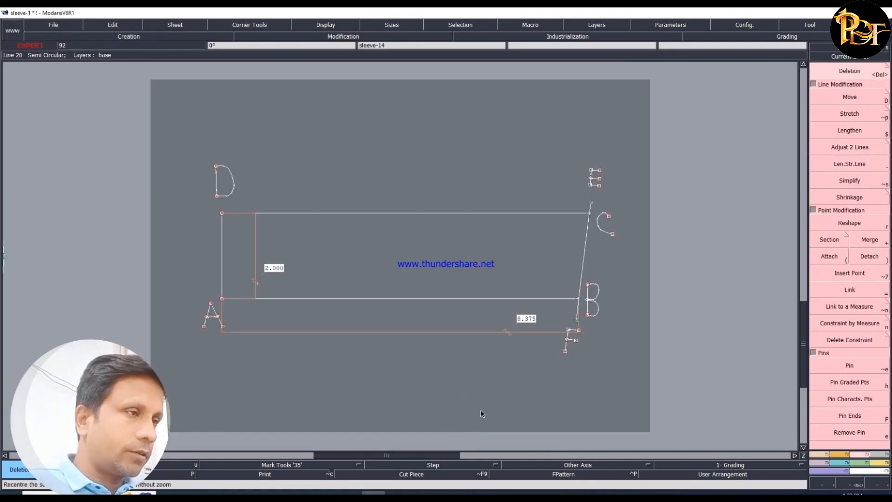
- Check the collar diagram in Word, then connect D to E and A to F in Modaris with two Bezier lines
mouse_move(191, 494)
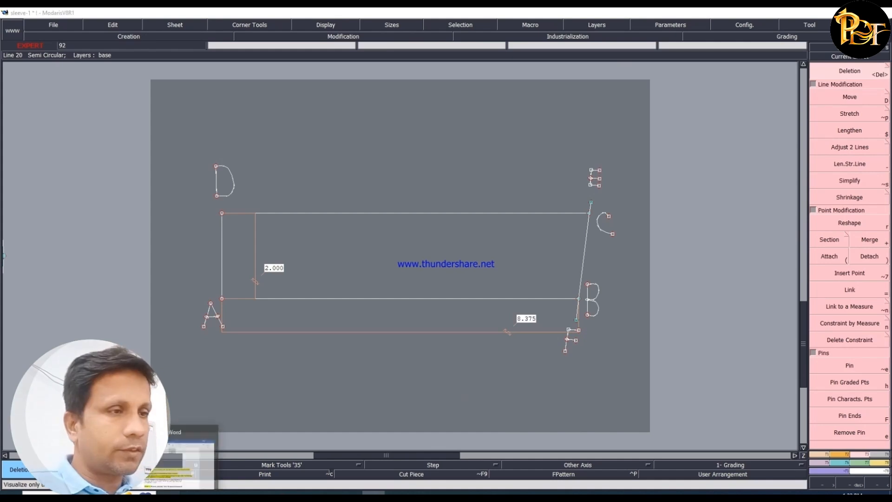
left_click(193, 458)
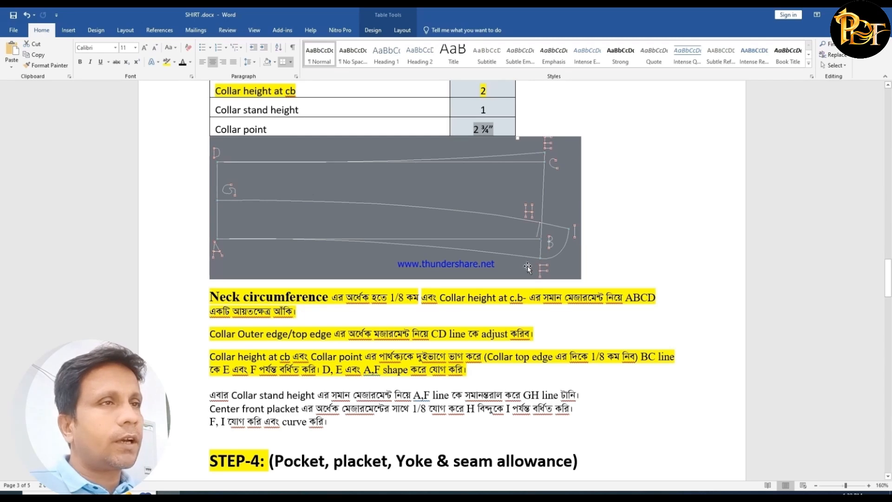
left_click(374, 494)
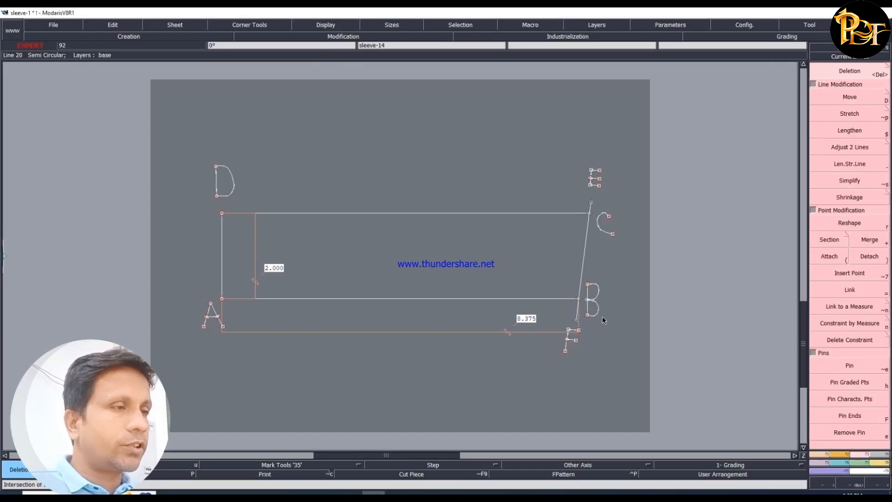
left_click(822, 454)
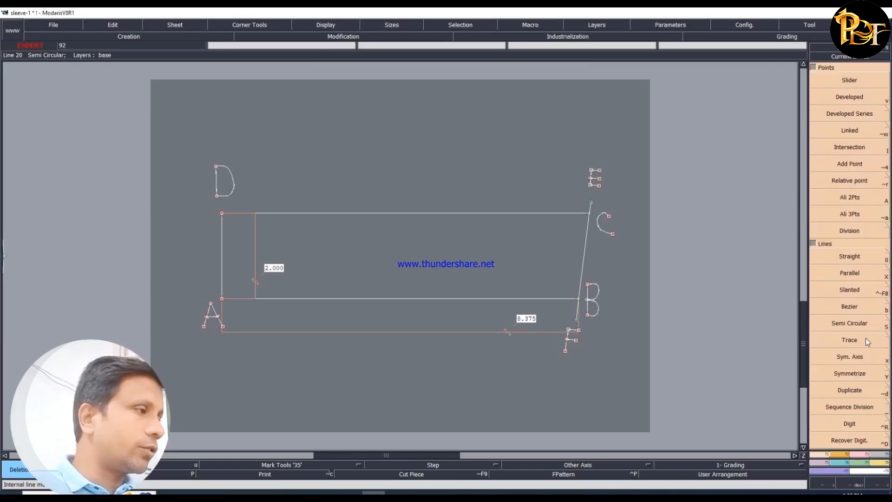
left_click(849, 307)
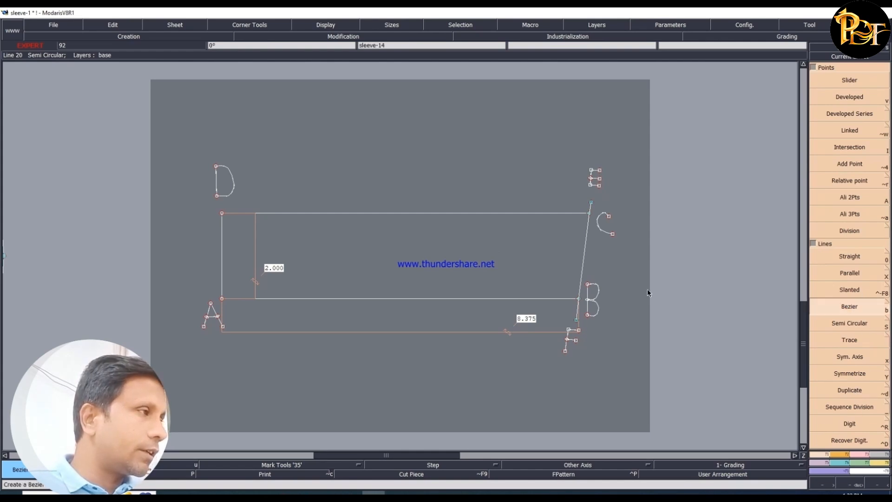
left_click(222, 213)
left_click(591, 203)
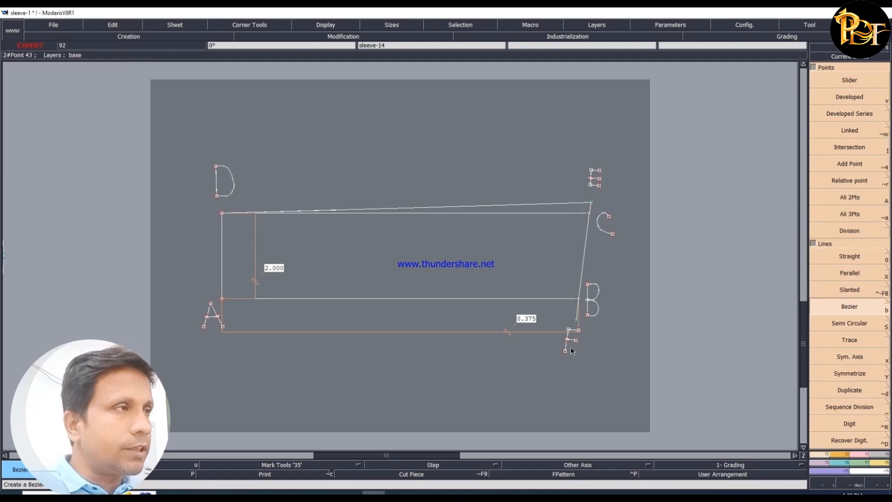
left_click(222, 299)
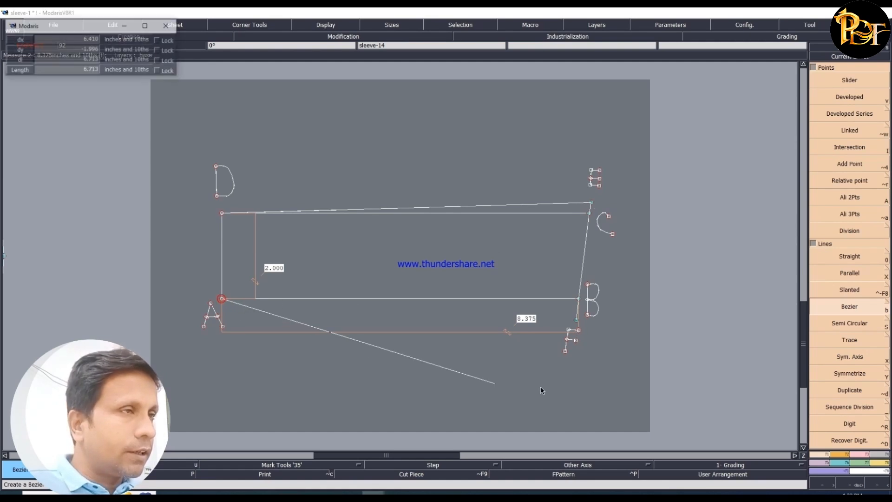
left_click(576, 319)
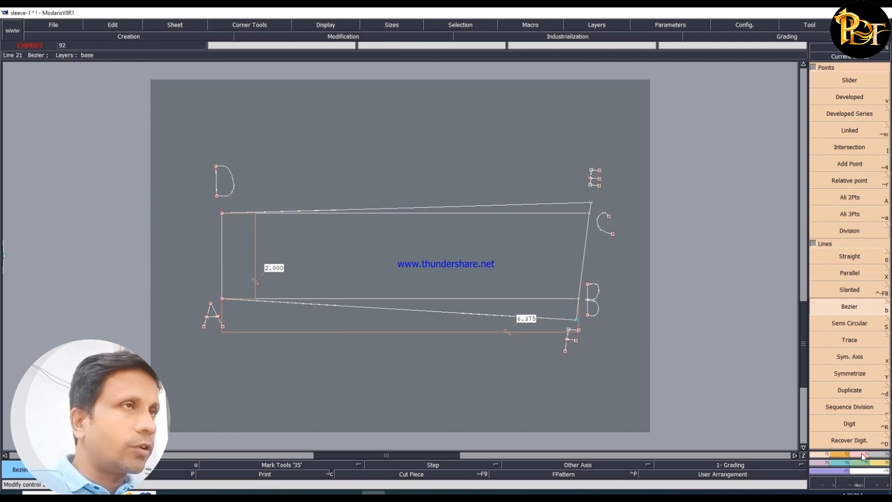
- Reshape the D–E line into a smooth curve that follows the CD line before rising to E
key("r")
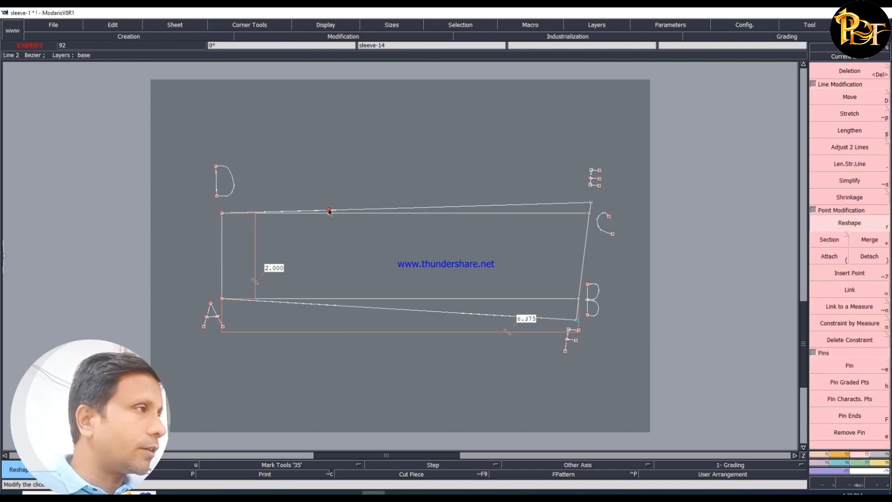
left_click(331, 208)
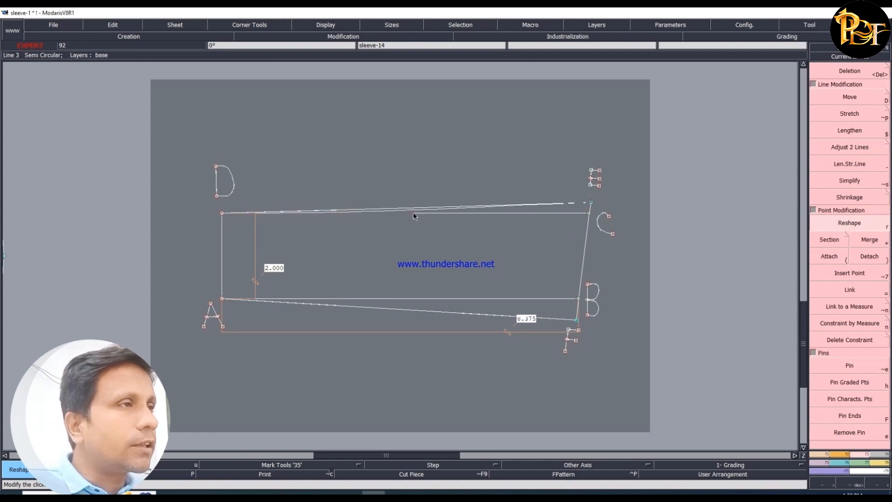
left_click(414, 214)
left_click(471, 205)
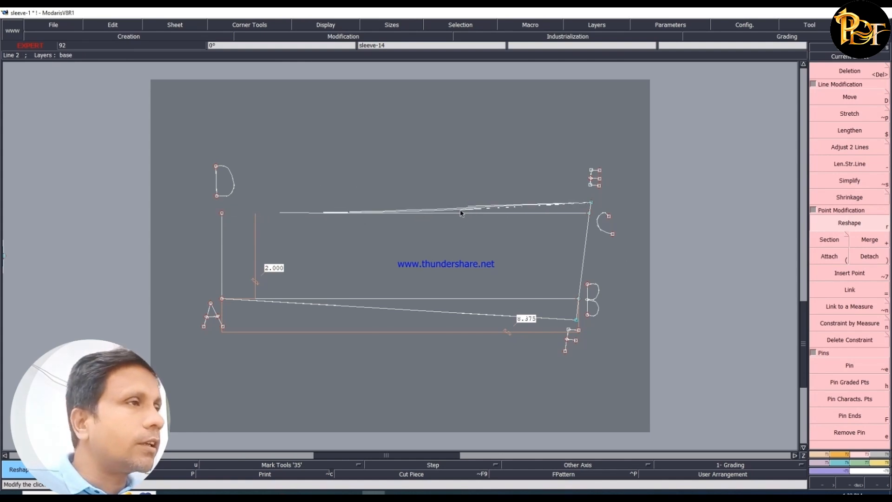
left_click(460, 213)
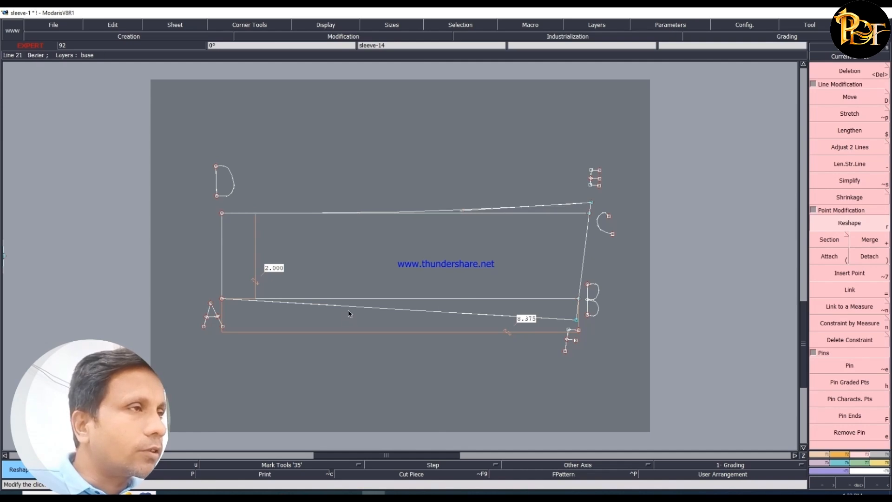
- Reshape the A–F line into a smooth curve that follows the AB line from A before dropping to F
left_click(326, 306)
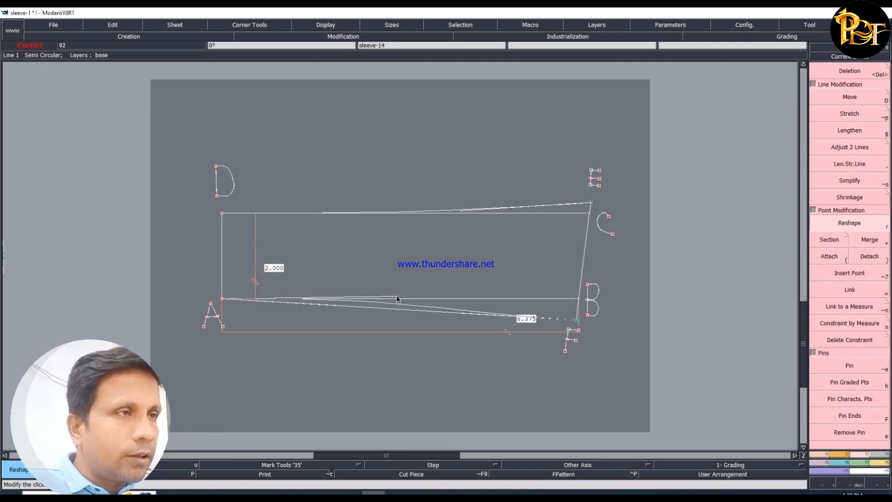
left_click(408, 299)
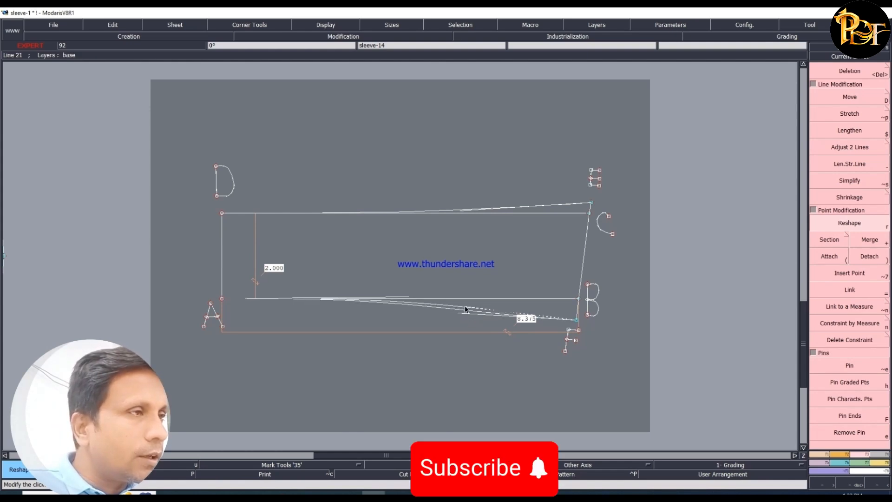
left_click(467, 306)
left_click(464, 306)
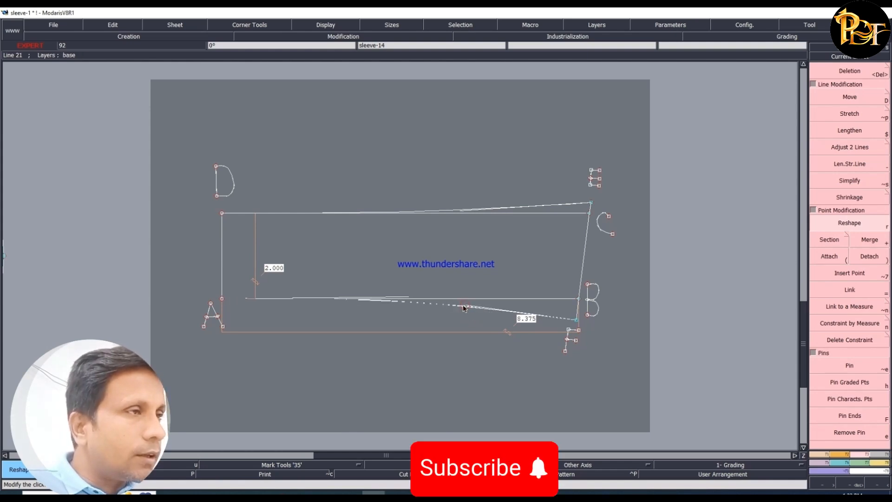
left_click(464, 306)
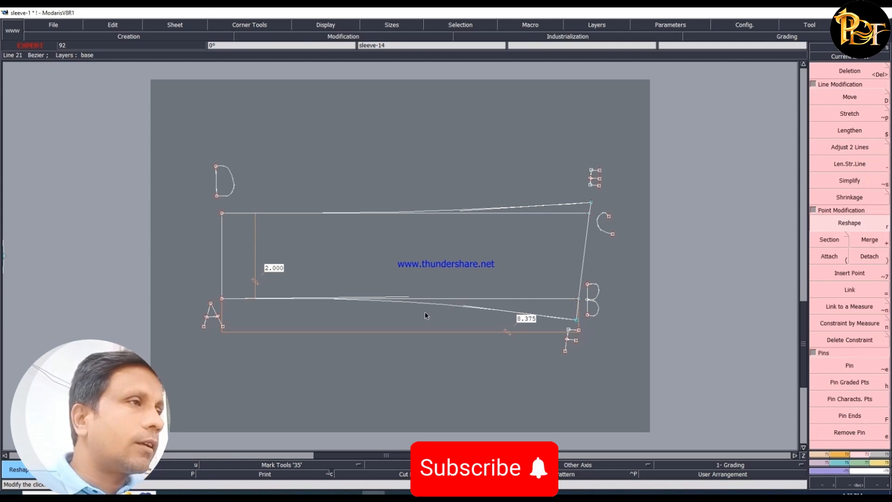
left_click(404, 299)
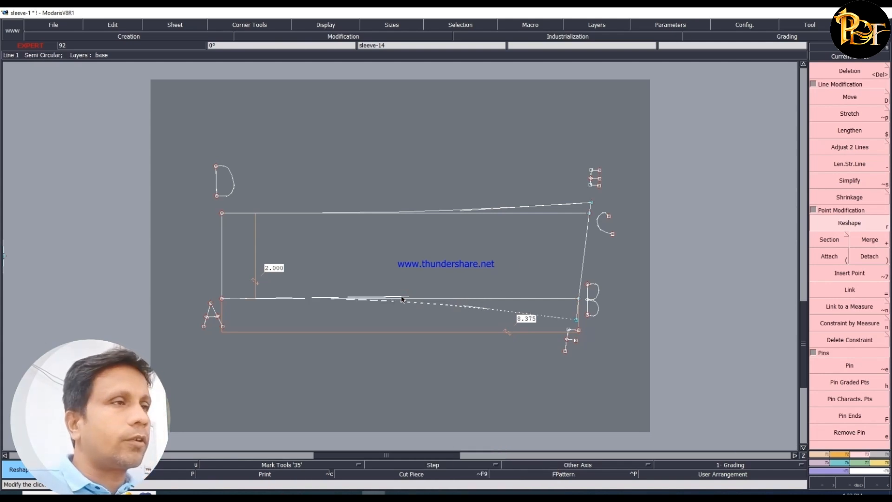
left_click(403, 299)
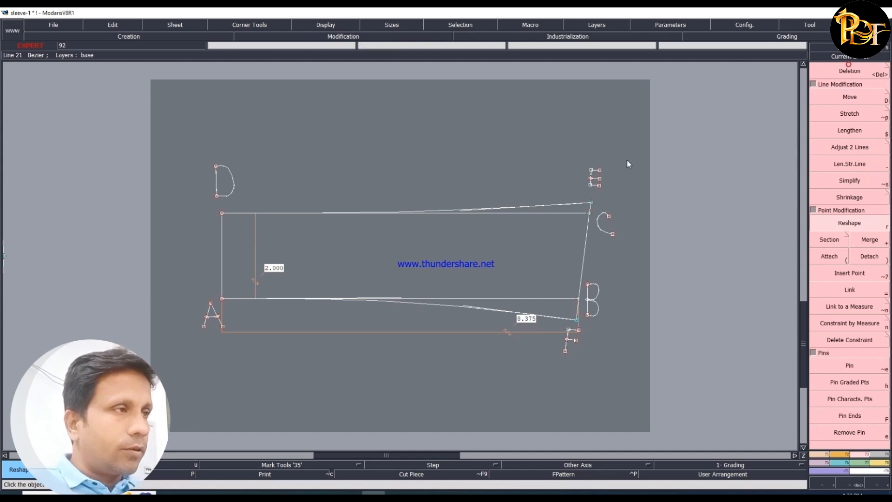
- Delete the 8.375 and 2.000 inch measurements from the collar drawing
key("Delete")
left_click(406, 332)
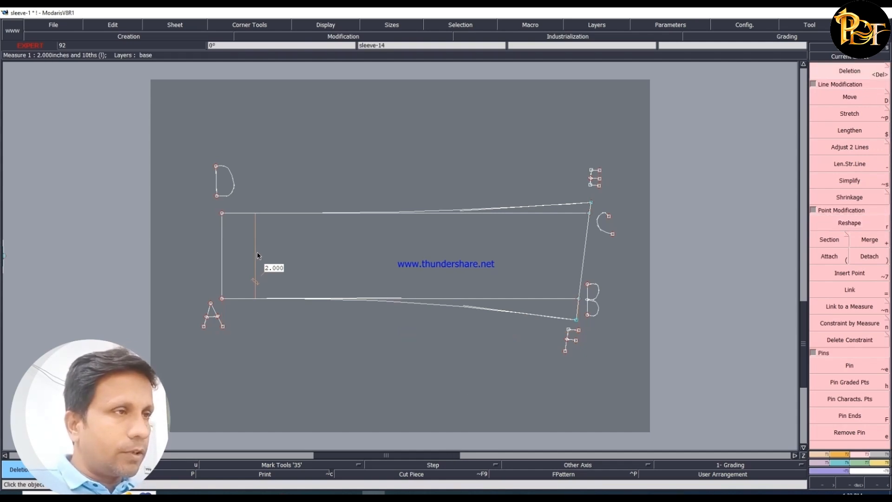
left_click(256, 265)
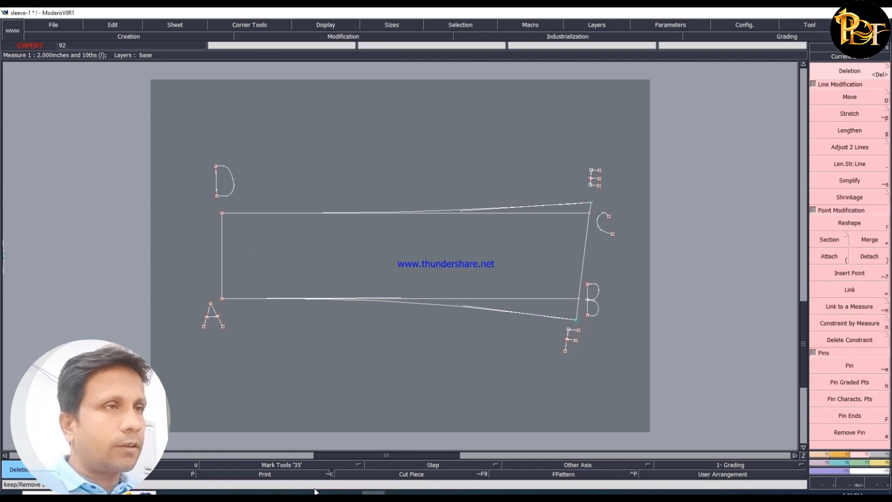
- Switch to the Word instructions and highlight in yellow the sentence on drawing the GH line parallel to A,F
left_click(169, 492)
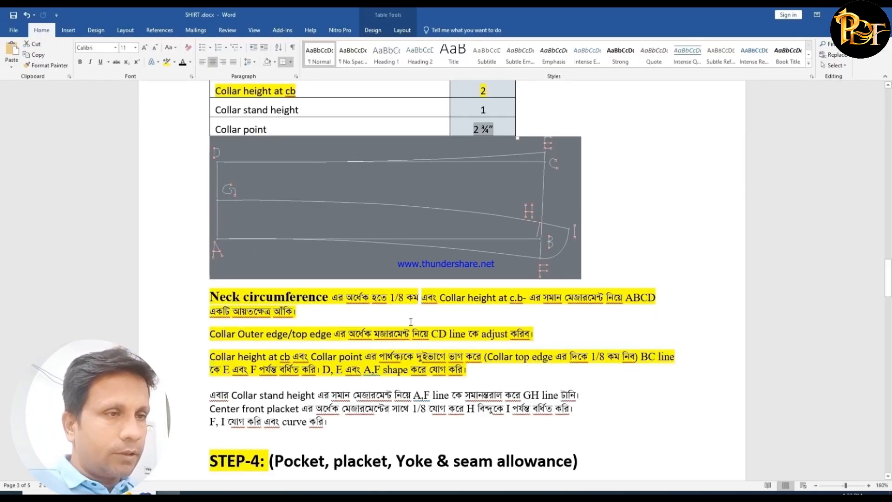
scroll(411, 322, "down", 1)
left_click_drag(208, 326, 513, 329)
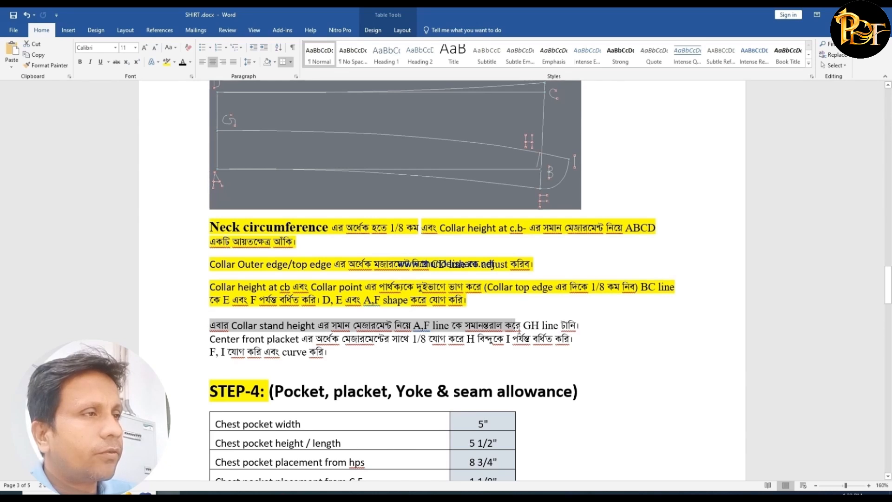
left_click_drag(519, 330, 589, 325)
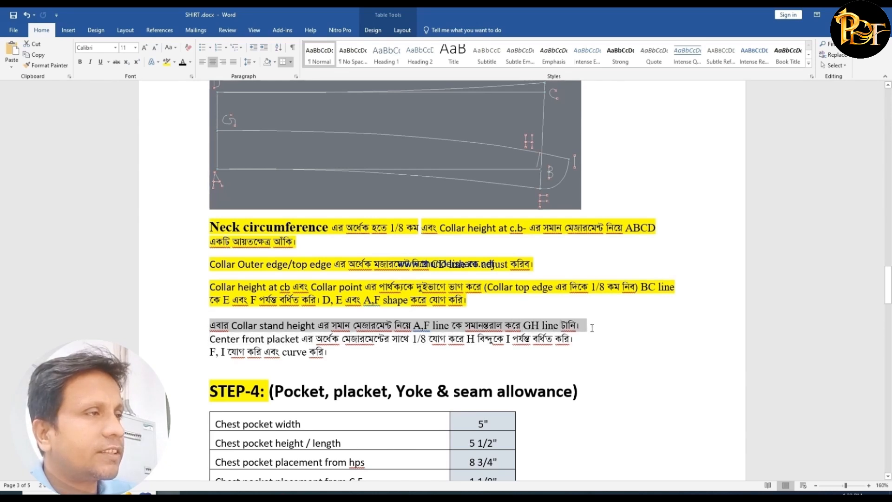
left_click(168, 63)
left_click(255, 344)
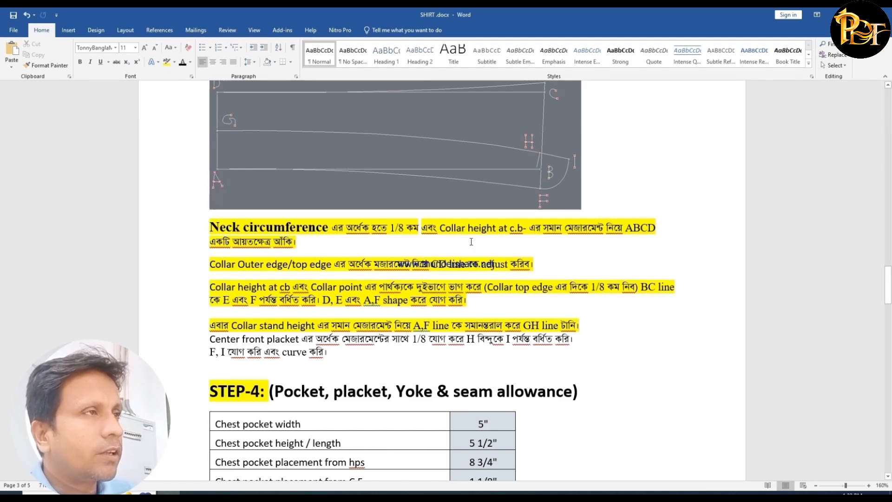
- Highlight the Collar stand height row and its value of 1 in yellow in the measurement table
scroll(471, 243, "up", 3)
left_click_drag(502, 145, 282, 145)
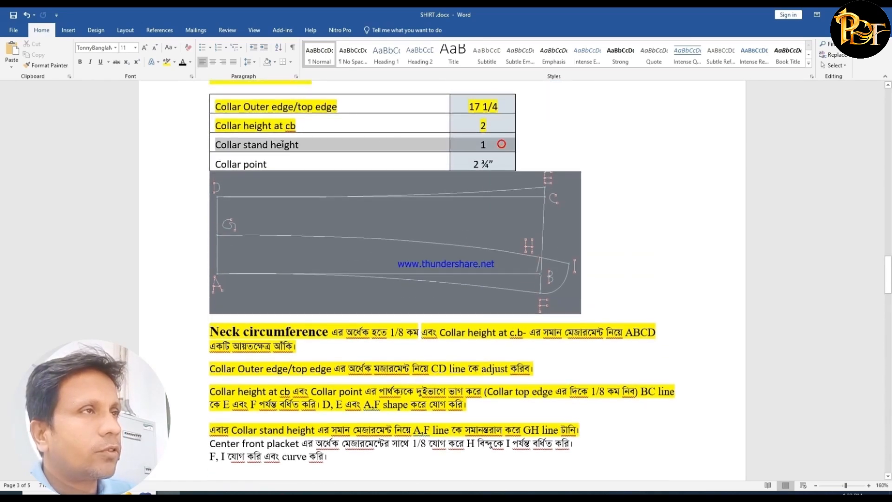
left_click(166, 61)
scroll(444, 285, "down", 1)
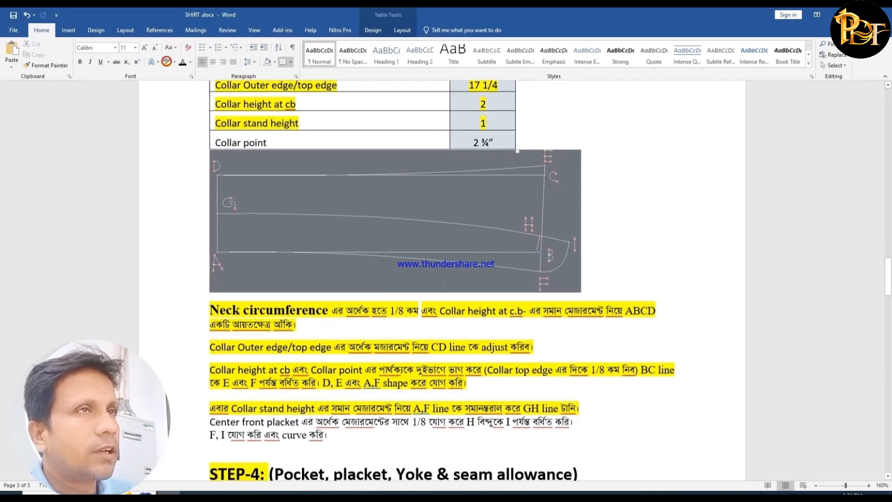
scroll(444, 285, "down", 2)
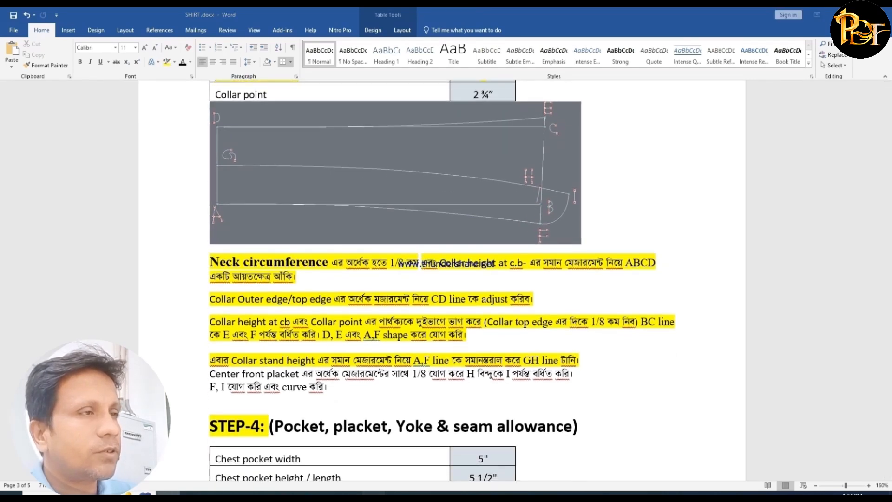
- Return to Modaris and create a parallel of the A–F curve 1 inch above it for the collar stand
left_click(374, 496)
left_click(820, 457)
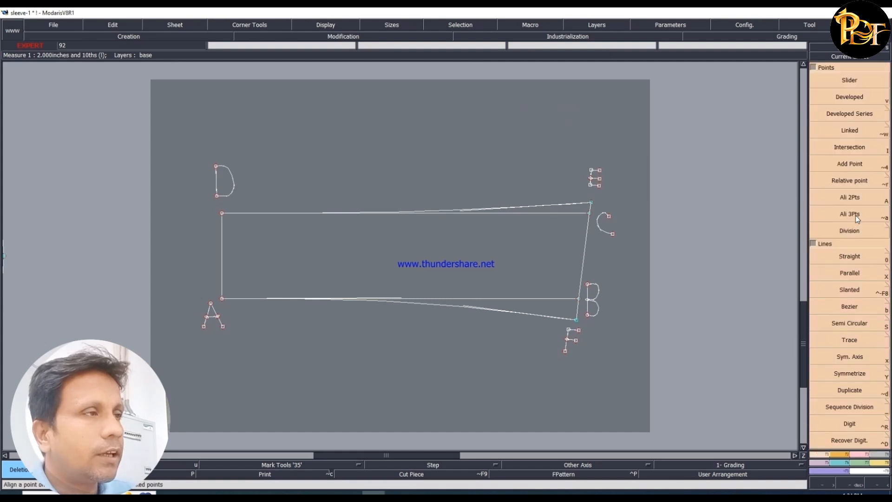
left_click(844, 274)
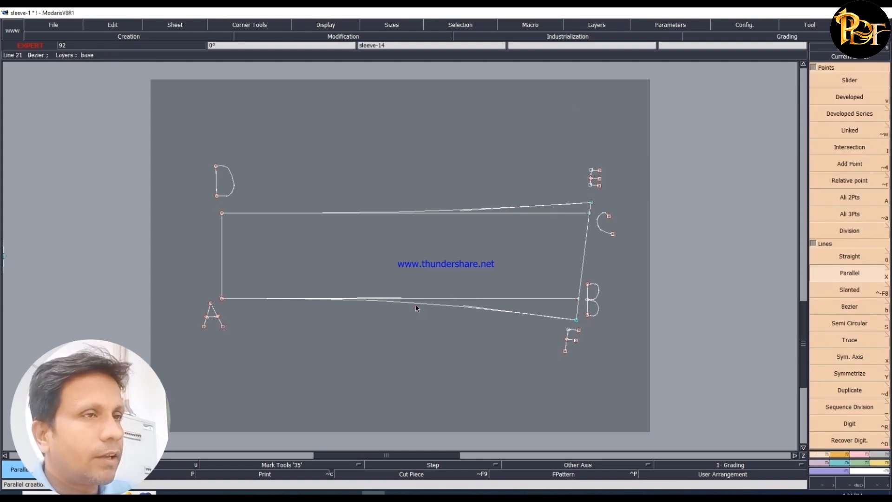
left_click(416, 308)
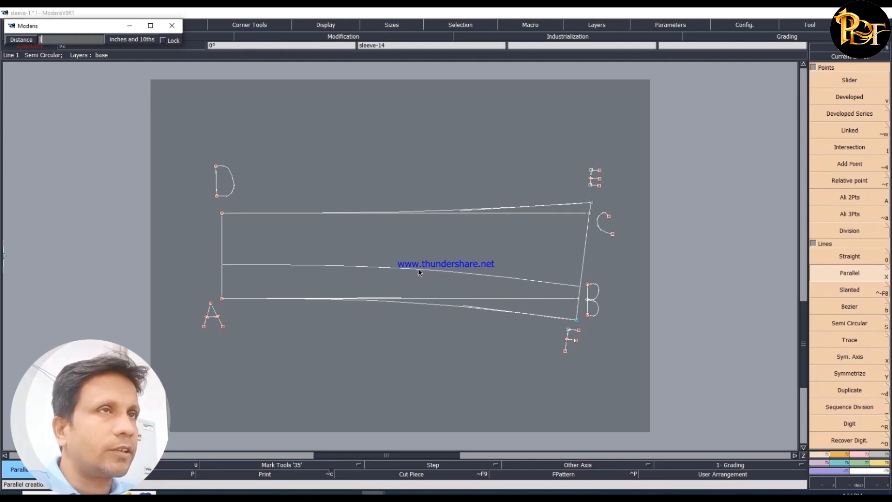
type("1")
key("Return")
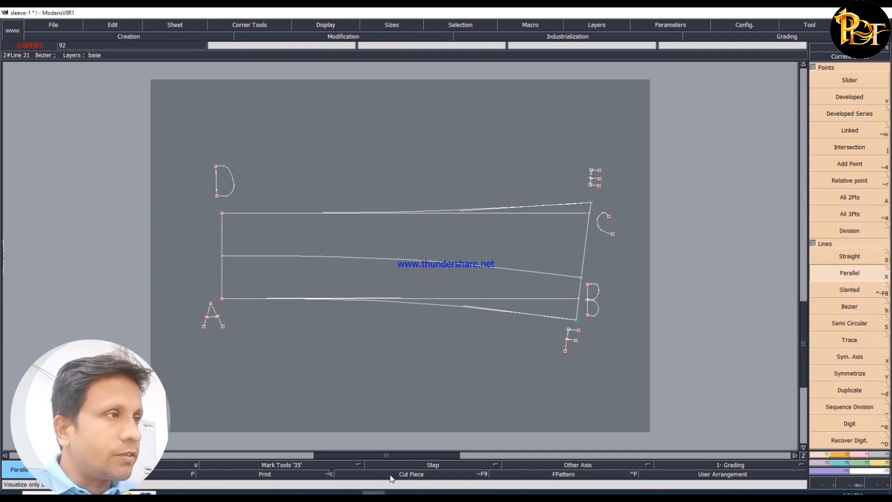
- Check the collar diagram in Word, then draw a letter G in Modaris with Bezier beside the parallel line's end on AD
left_click(191, 493)
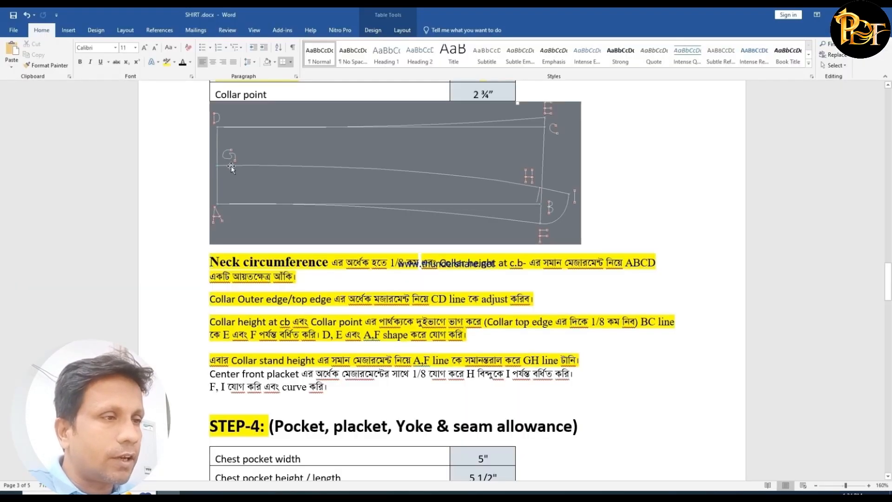
left_click(374, 493)
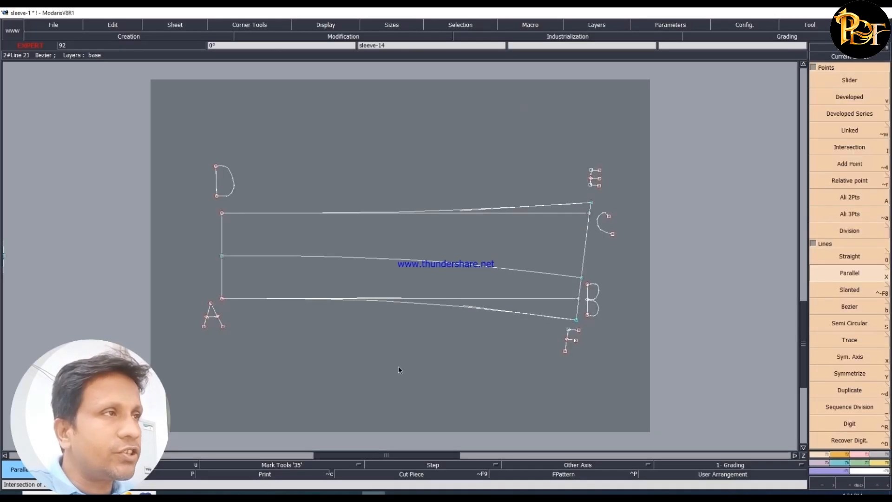
left_click(857, 307)
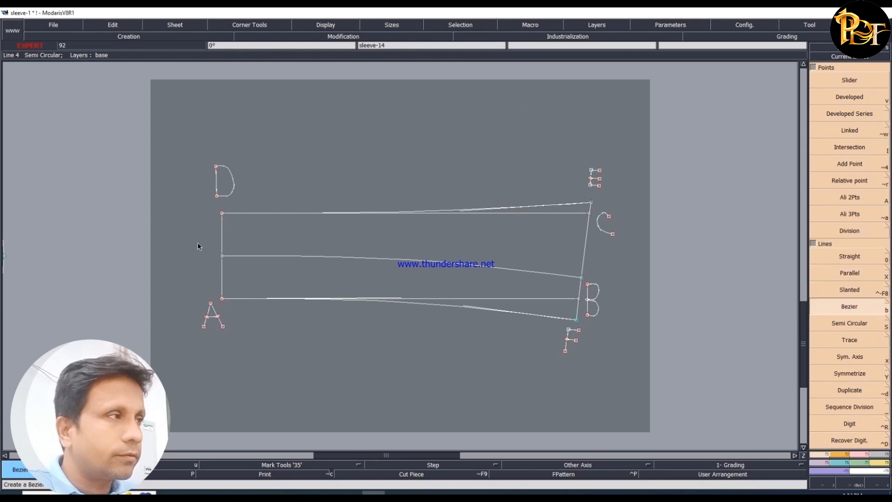
left_click(199, 237)
left_click(188, 239)
left_click(184, 249)
left_click(185, 257)
left_click(189, 260)
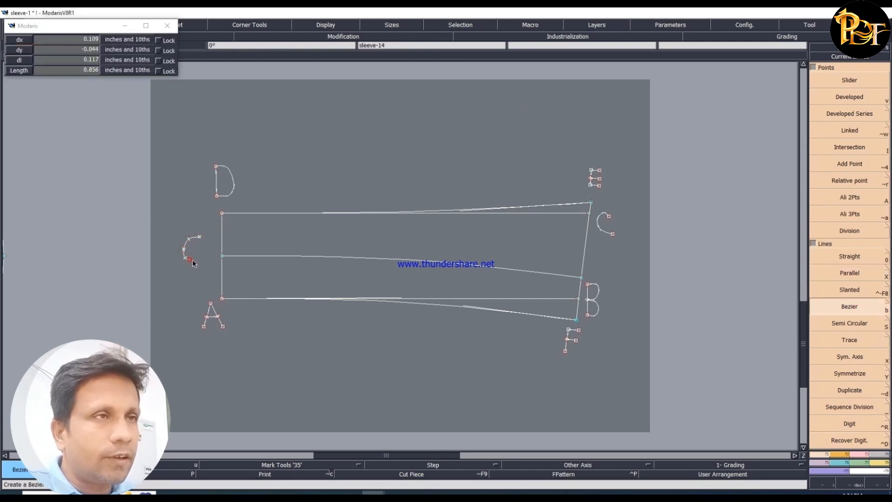
left_click(198, 258)
left_click(197, 250)
left_click(204, 247)
left_click(205, 254)
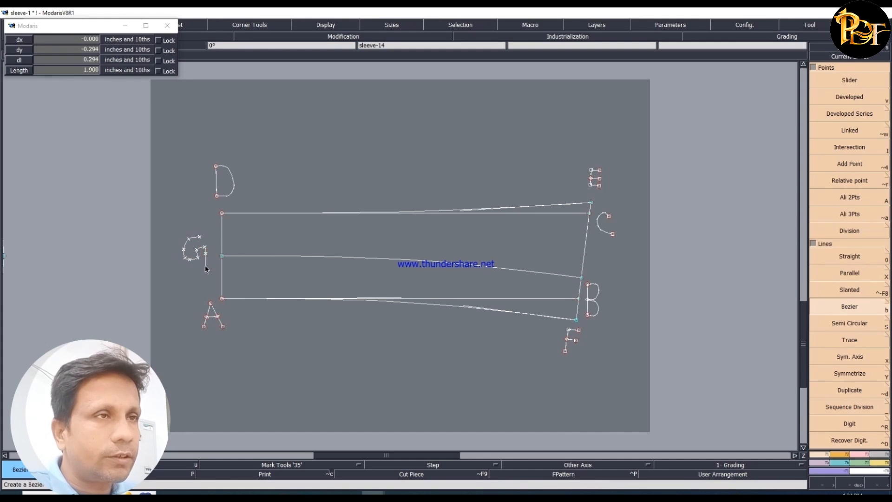
middle_click(206, 267)
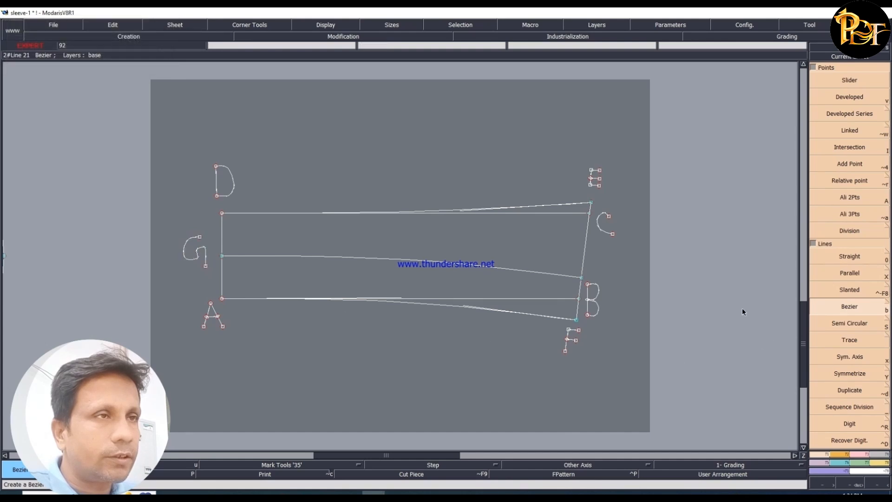
- Draw a letter H with Bezier strokes above the parallel line's end on the E–F line
left_click(567, 254)
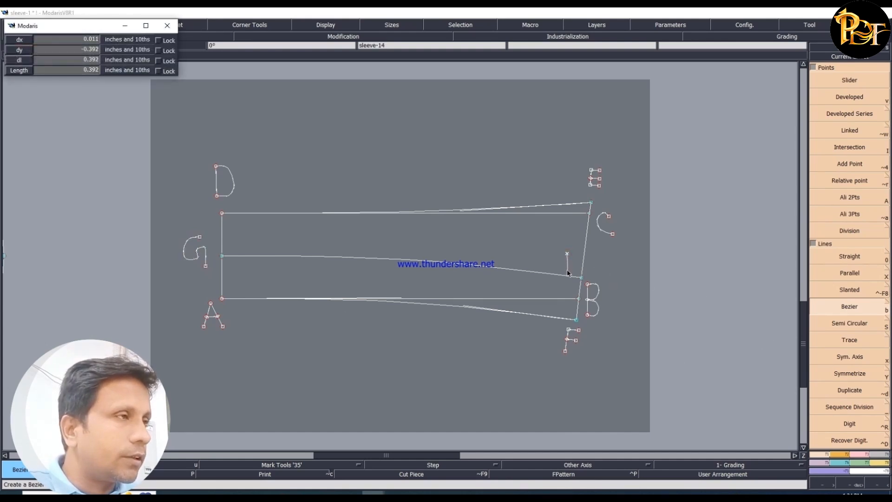
middle_click(566, 269)
left_click(577, 254)
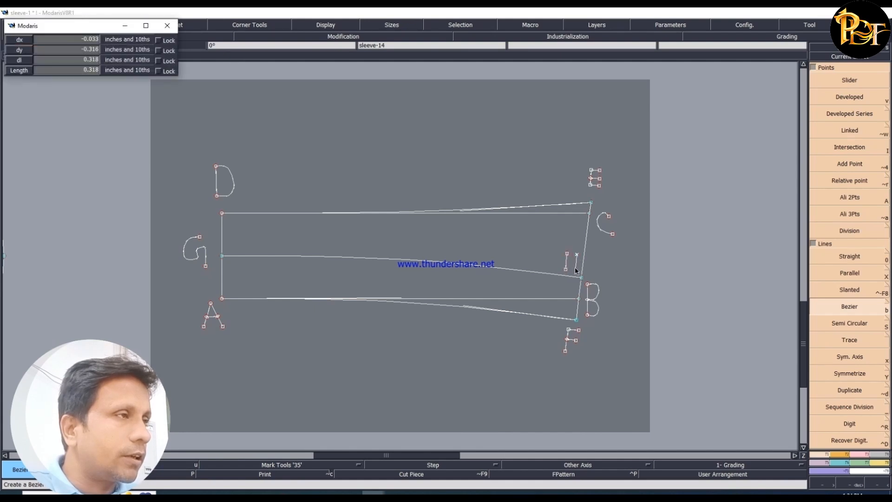
middle_click(575, 272)
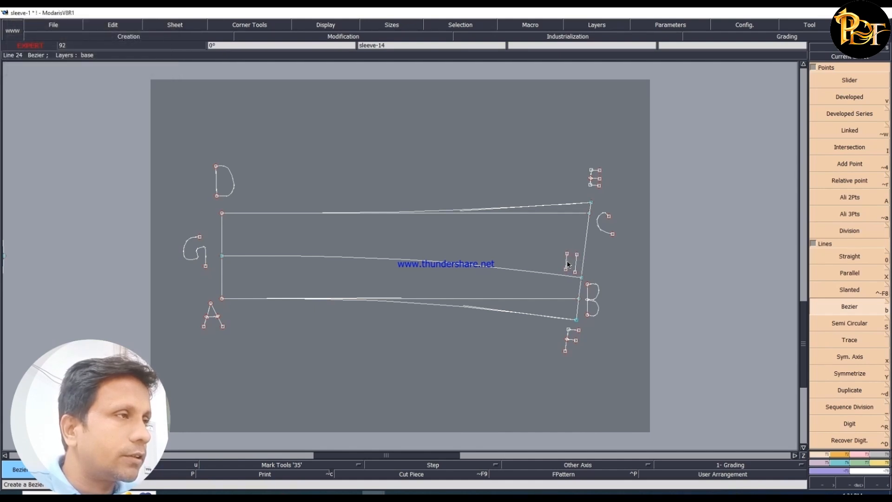
left_click(567, 262)
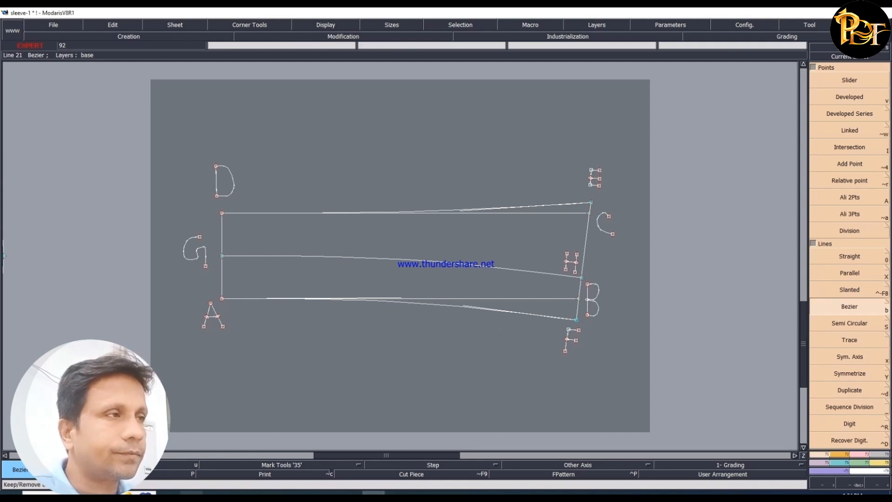
- Highlight the Center front placket sentence in yellow in Word, then switch to the shirt collar photo in Paint
left_click(169, 494)
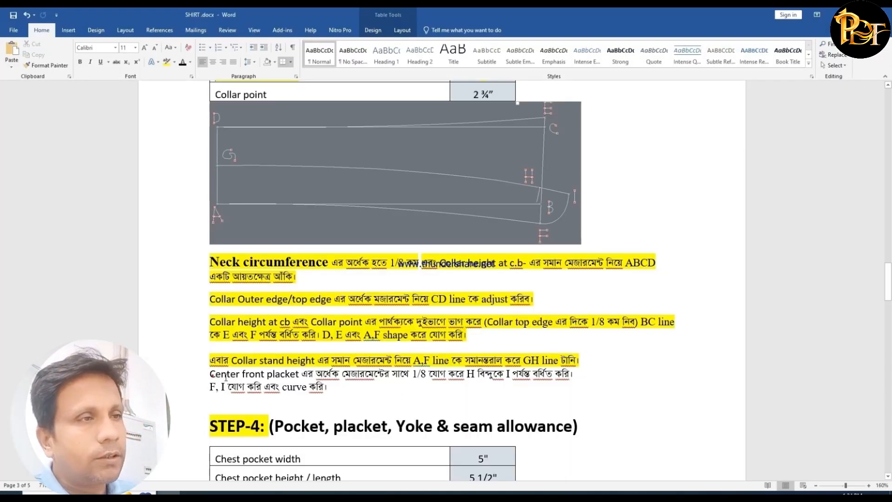
left_click_drag(208, 376, 570, 375)
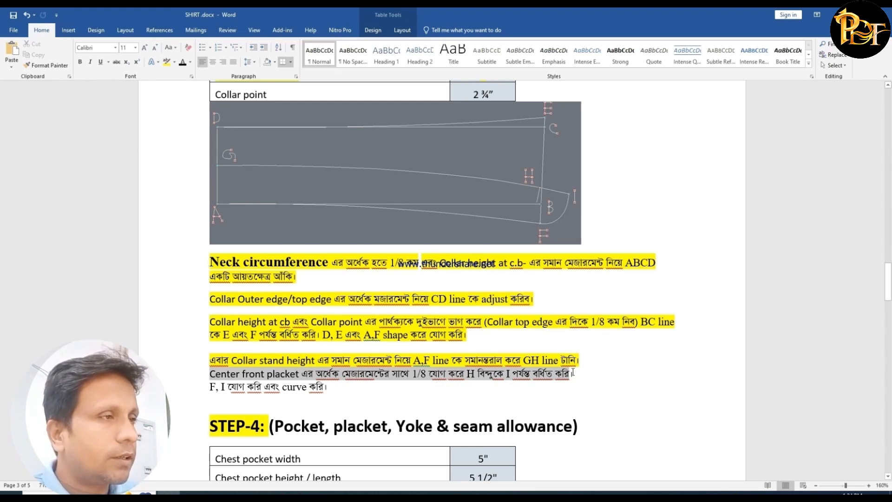
left_click_drag(573, 372, 581, 373)
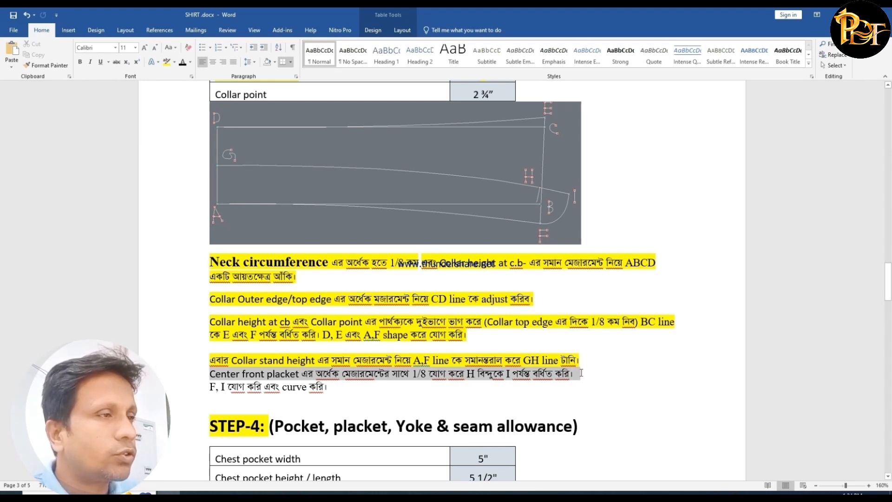
left_click(170, 64)
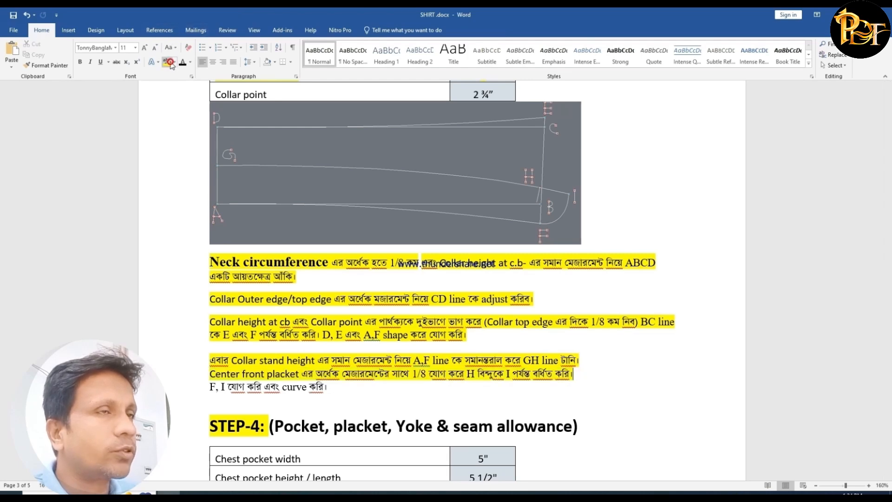
scroll(267, 445, "down", 3)
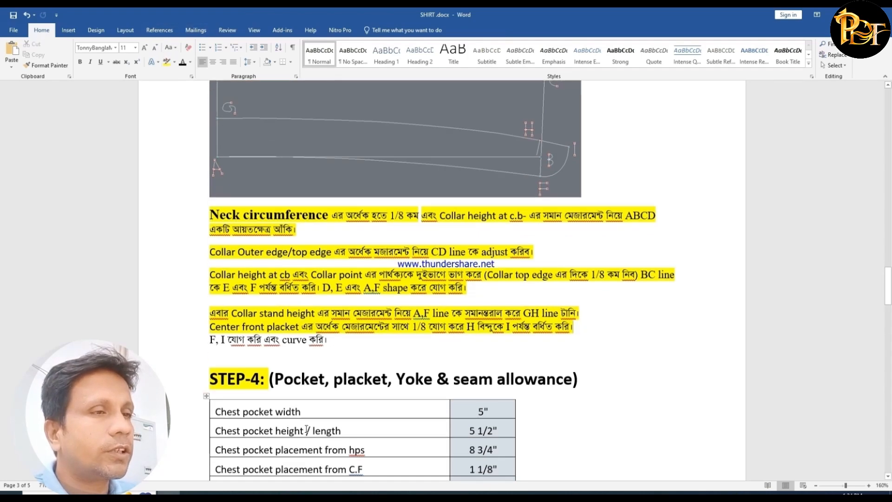
left_click(398, 495)
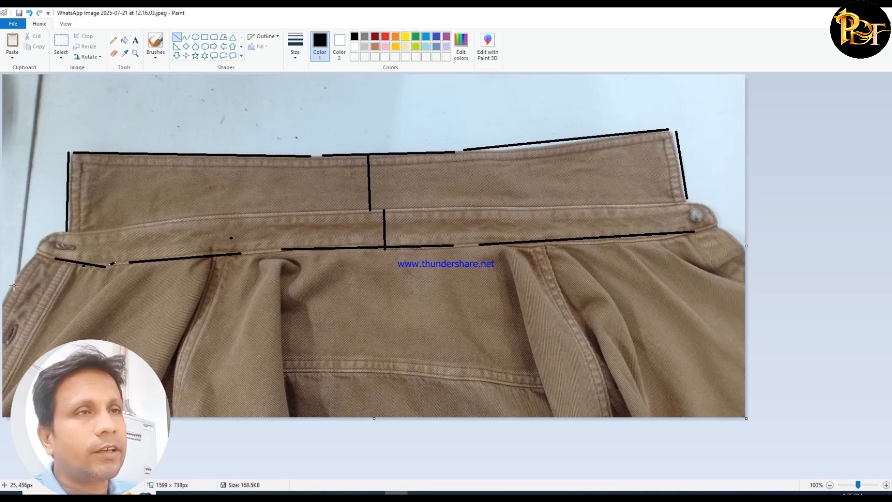
- Switch to Word and check the center front top placket measurement in the STEP-4 table, comparing it with the placket instruction
left_click(171, 494)
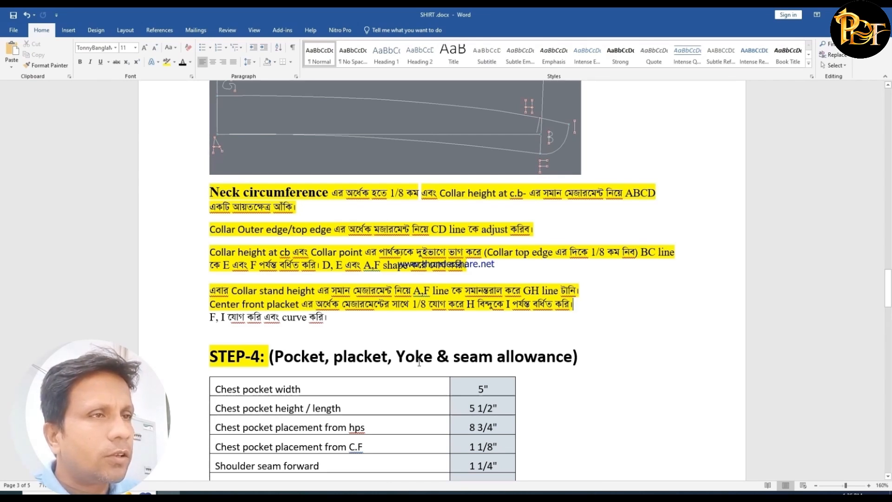
scroll(408, 382, "down", 2)
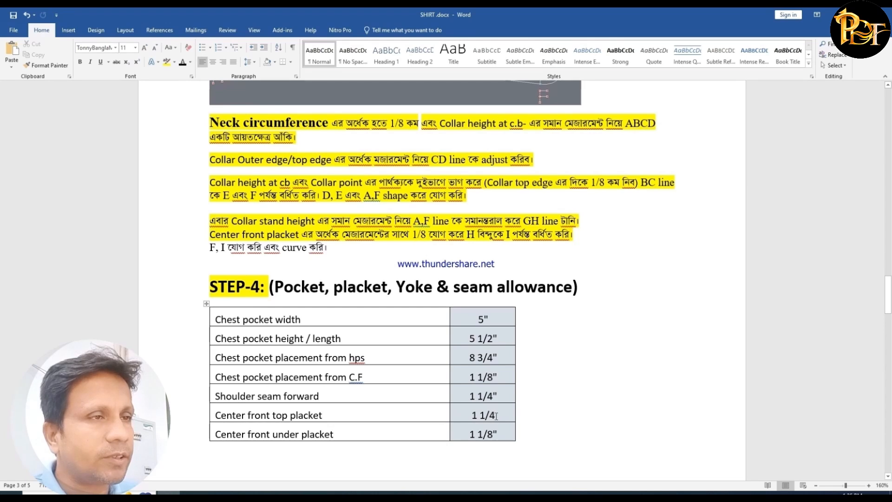
left_click_drag(496, 416, 470, 416)
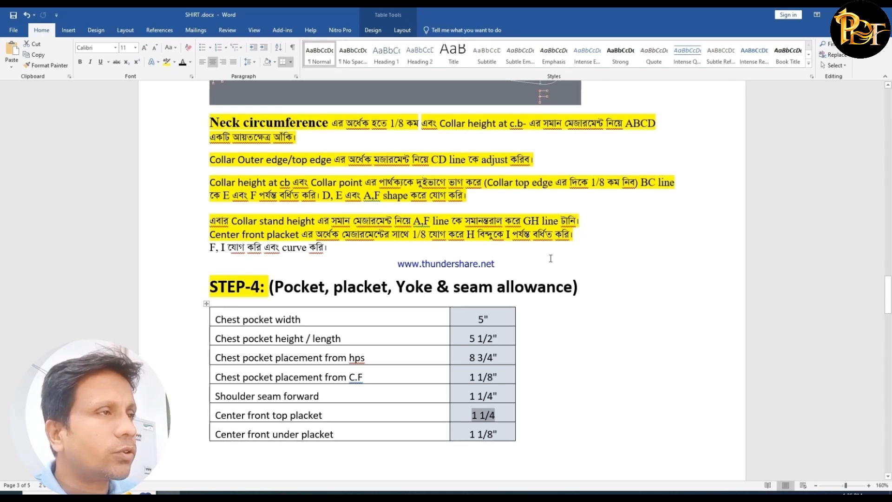
scroll(550, 259, "up", 3)
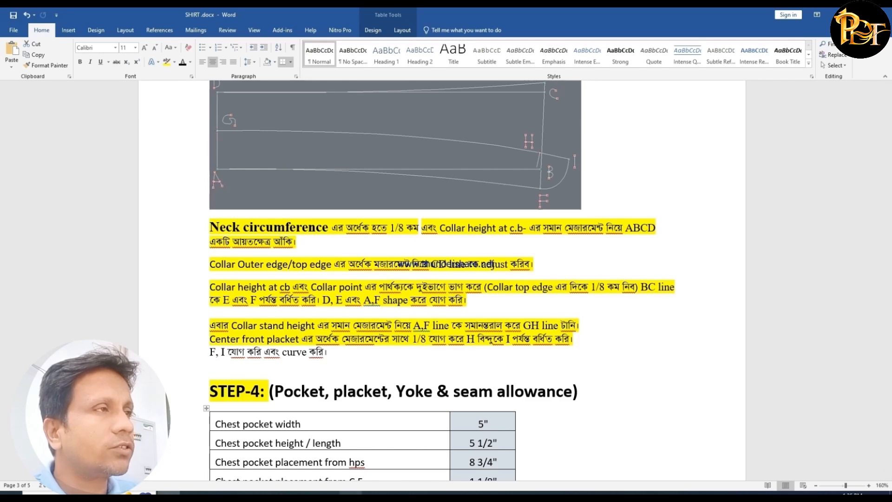
- Return to Modaris and extend the G–H line beyond H by 0.75 inch with Len.Str.Line
left_click(374, 494)
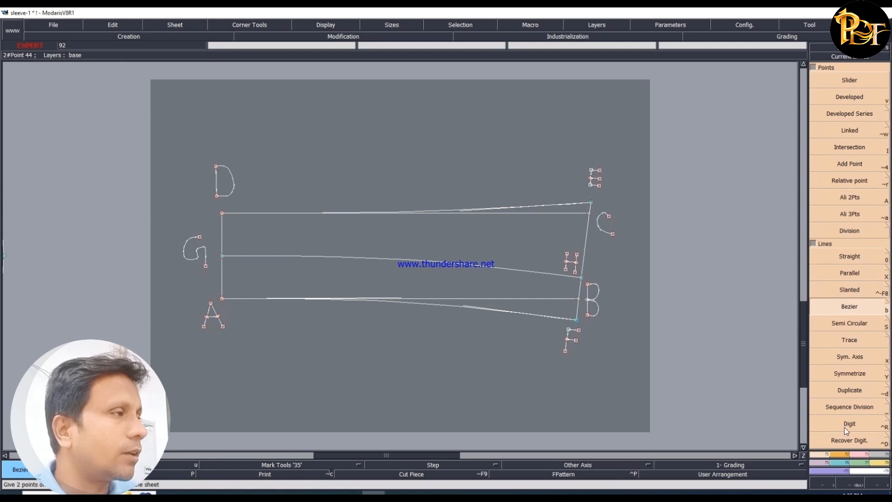
left_click(858, 454)
left_click(856, 169)
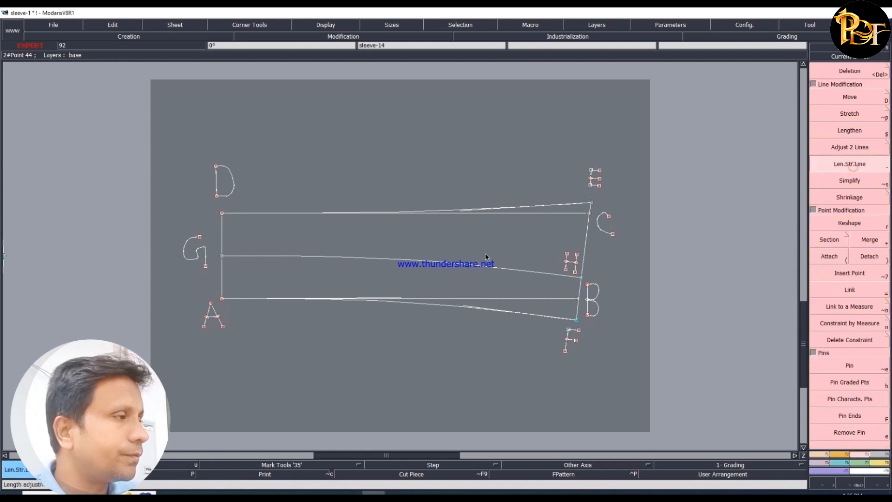
left_click(495, 269)
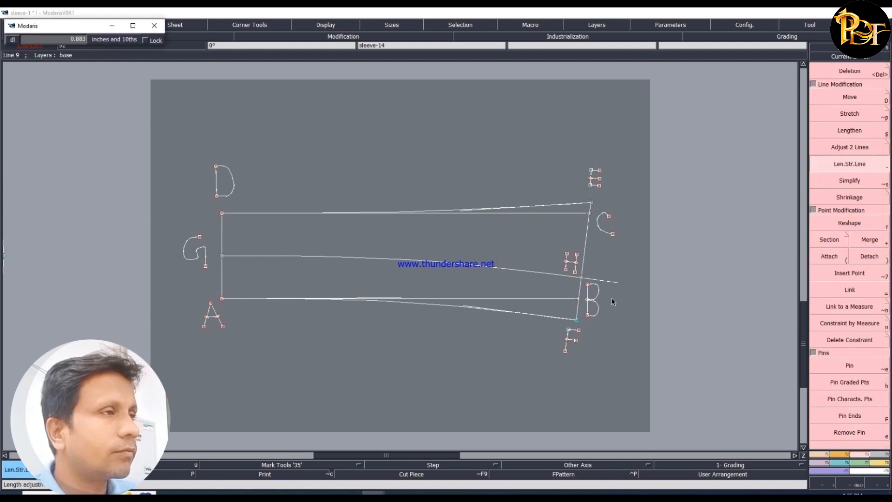
key("Down")
type(".")
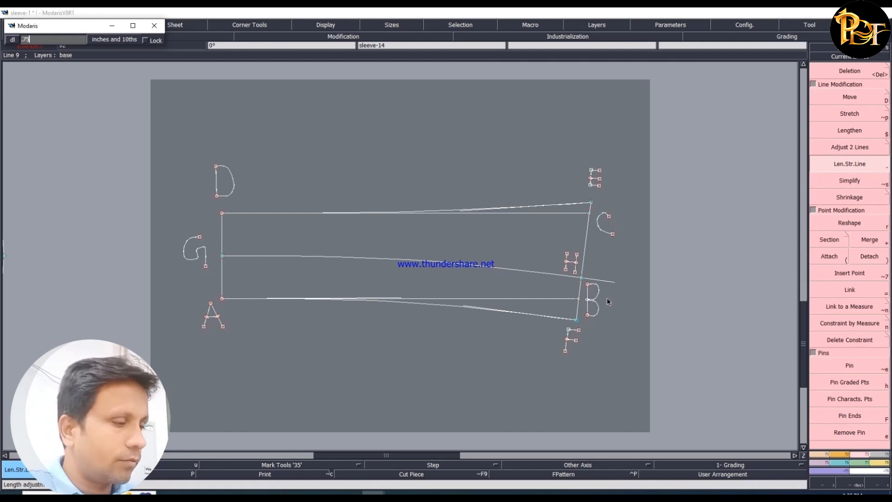
type("75")
key("Return")
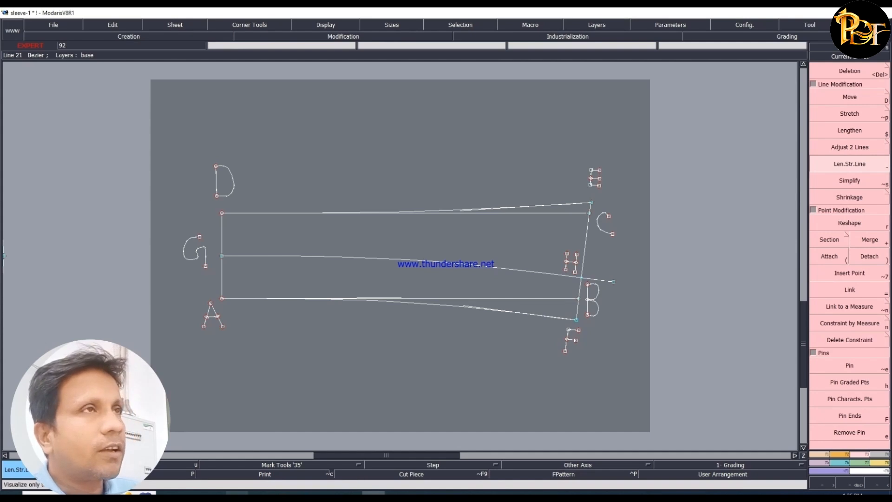
- Review the 1/8 reduction in Word's neck circumference instruction, then go back to Modaris
left_click(169, 494)
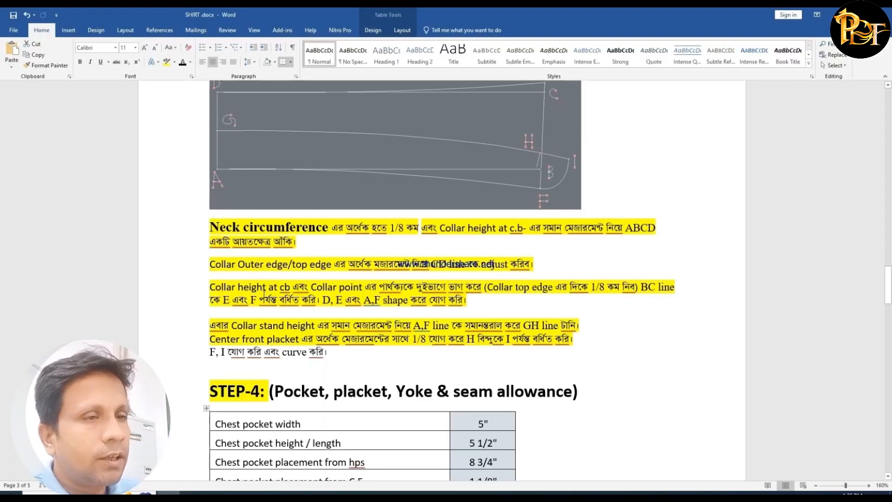
left_click_drag(390, 227, 421, 228)
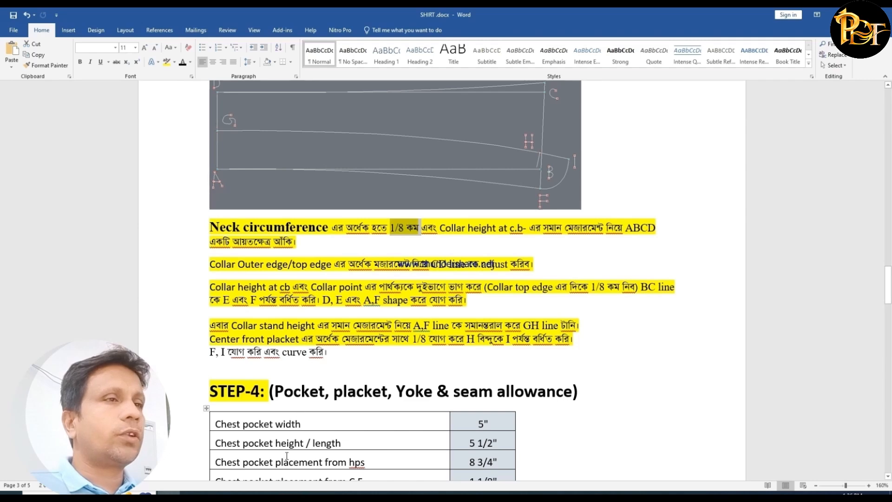
left_click(374, 497)
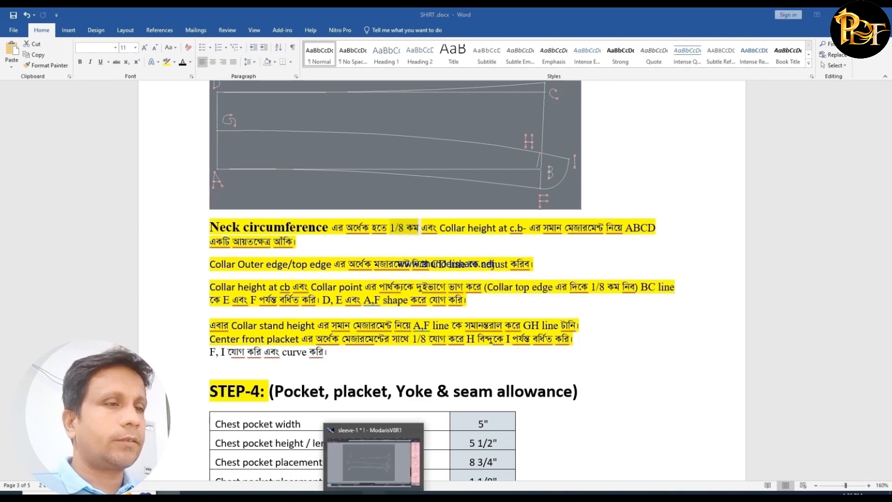
- Move the letter B to the inner side of the E–F line, between H and F
key("z")
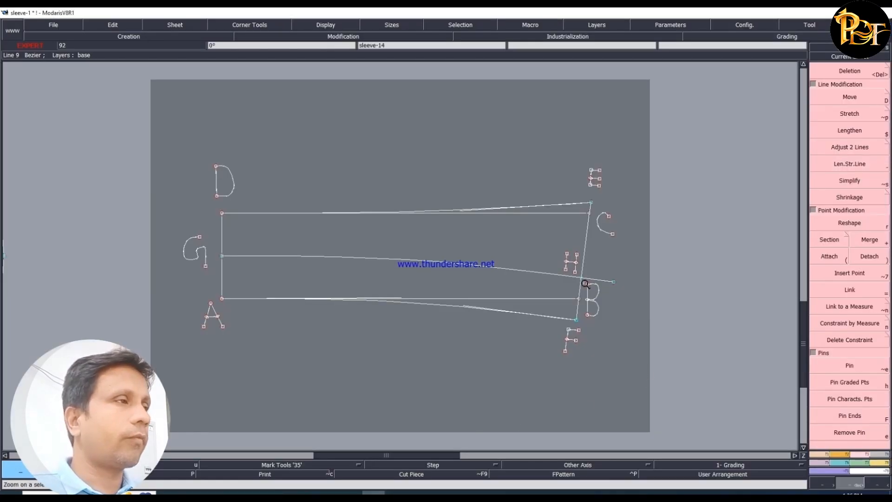
left_click_drag(447, 238, 672, 375)
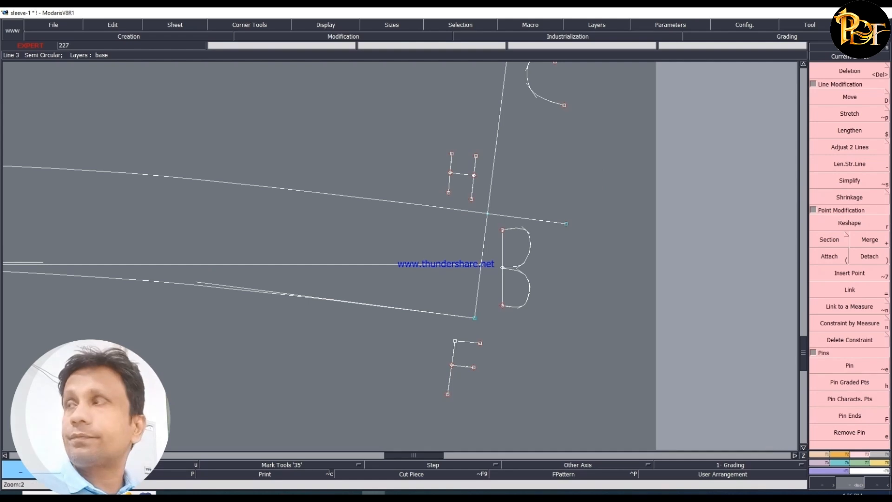
key("d")
left_click(502, 270)
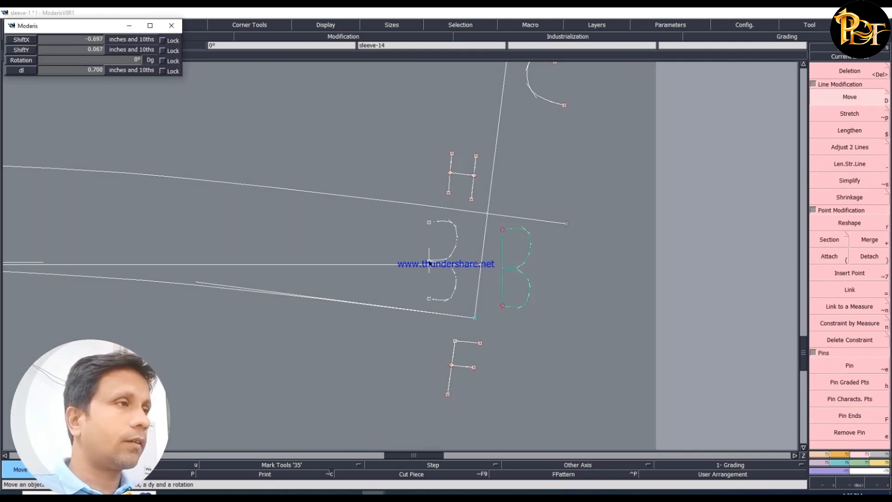
left_click(435, 272)
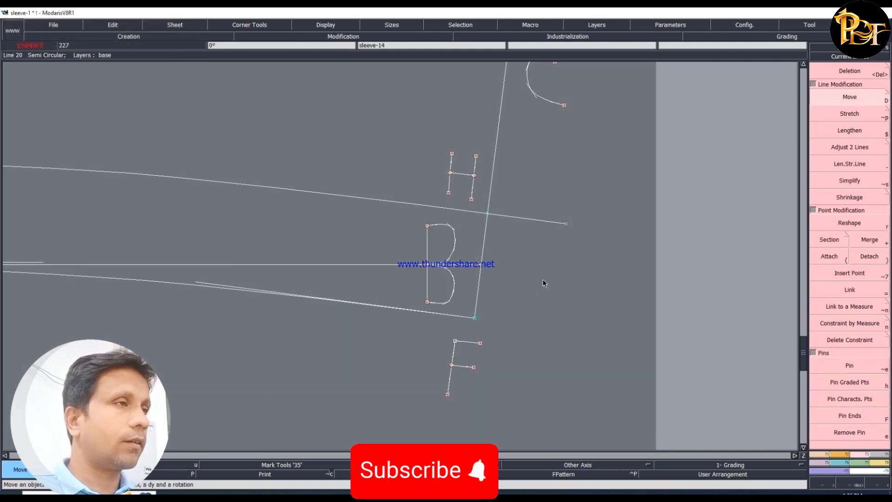
- Draw a Bezier line from point F to the end of the extended G–H line
left_click(813, 456)
left_click(848, 306)
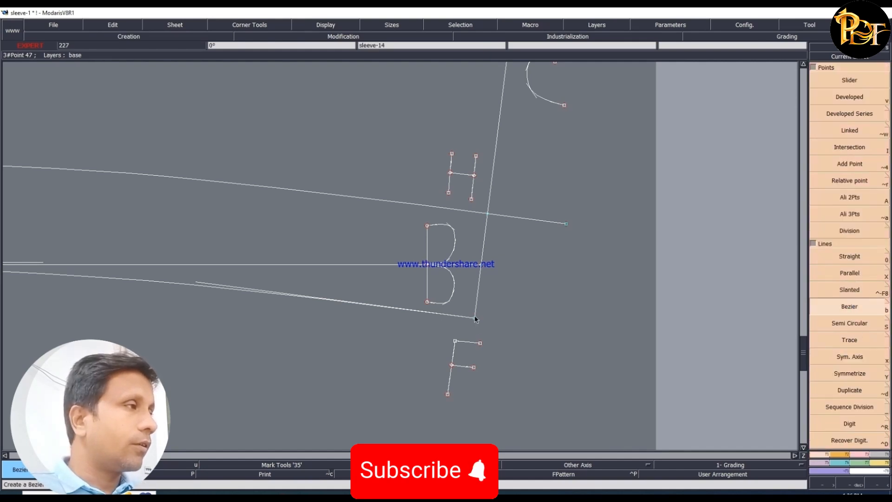
left_click(474, 318)
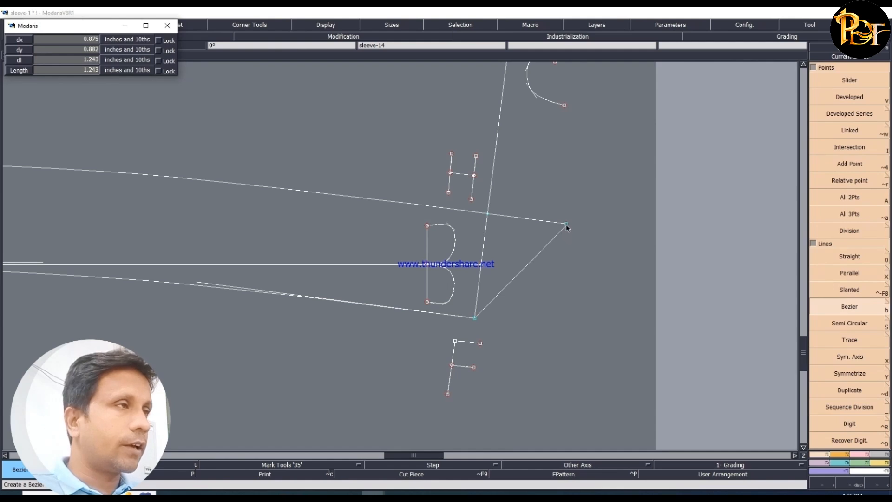
left_click(567, 224)
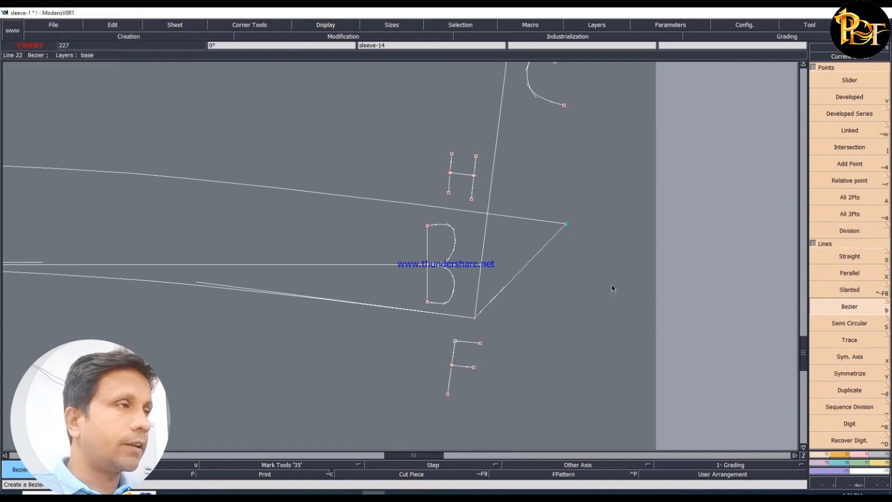
- Draw a letter I as a vertical straight line about 0.34 inch tall beside the extension's endpoint
left_click(858, 455)
left_click(818, 456)
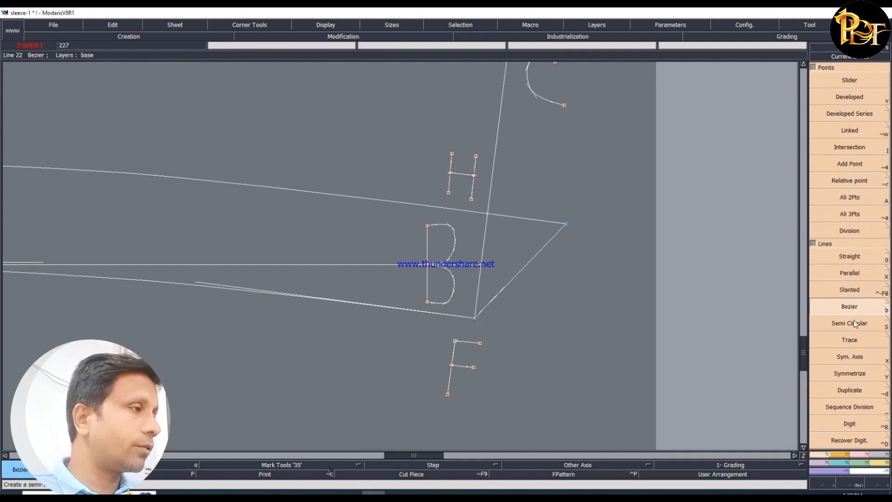
left_click(852, 256)
left_click(602, 216)
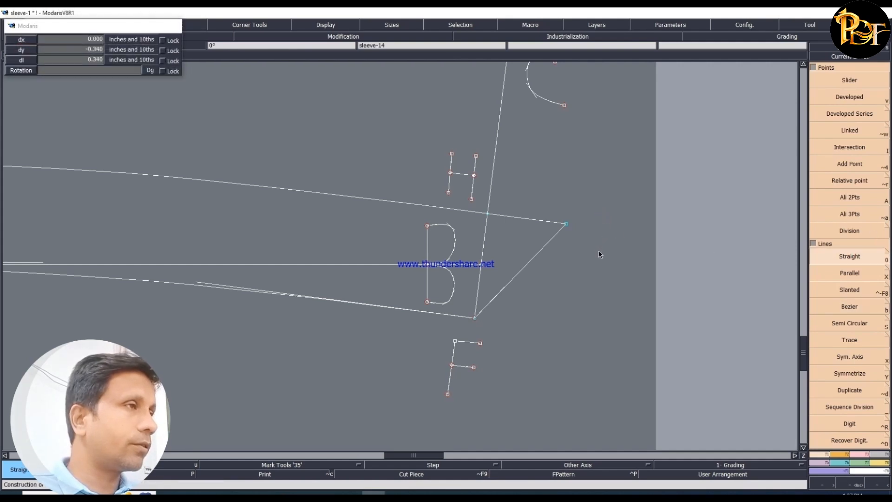
left_click(602, 251)
- Reshape the F–I line with its tangent handles into an outward-rounded collar stand front
left_click(863, 455)
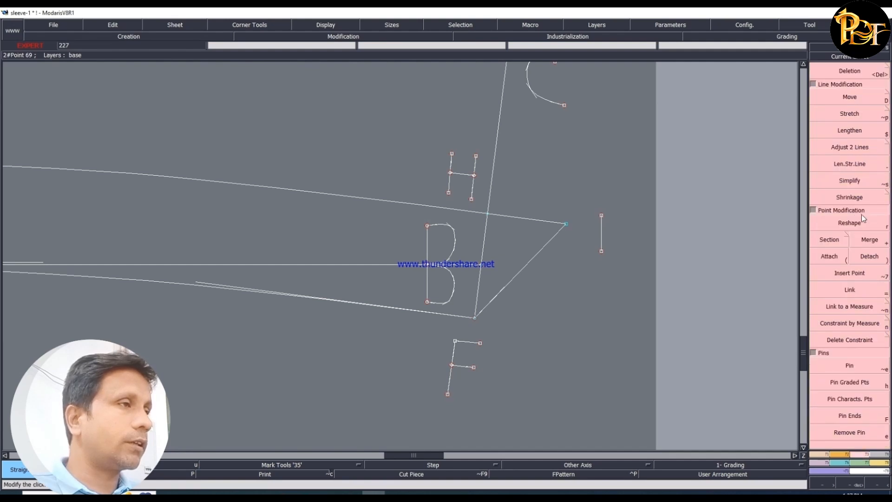
left_click(860, 221)
left_click(546, 247)
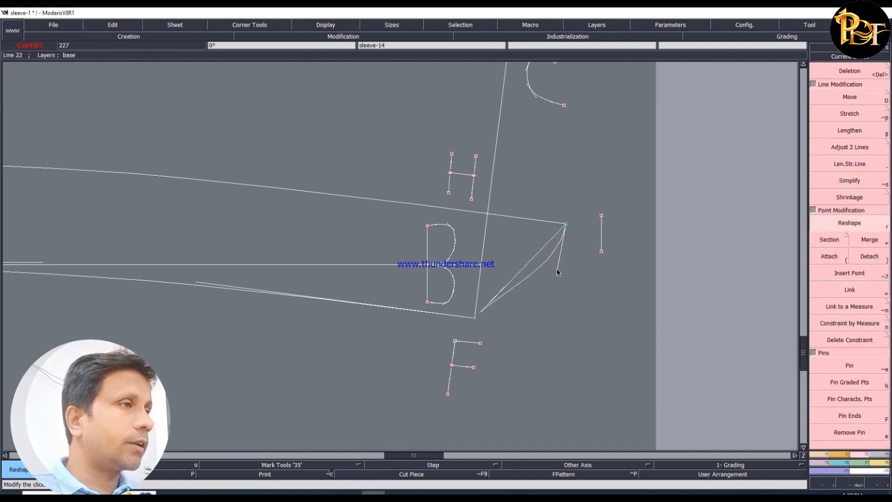
left_click(503, 292)
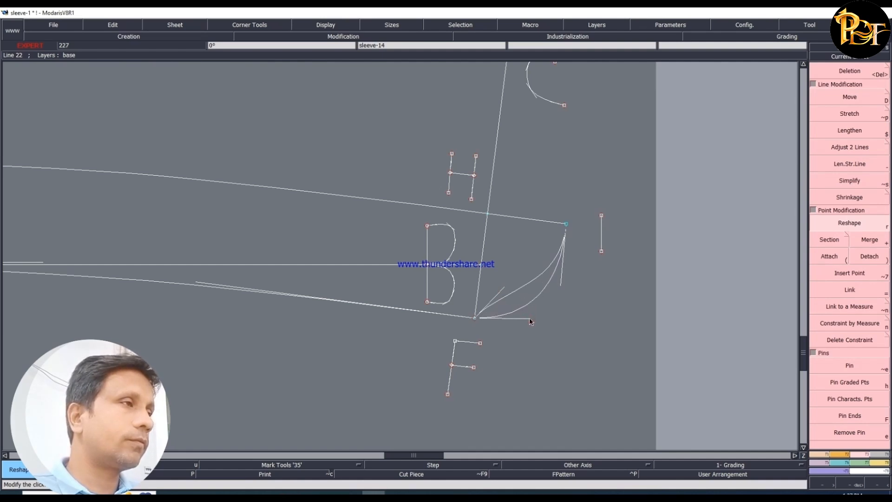
left_click(529, 318)
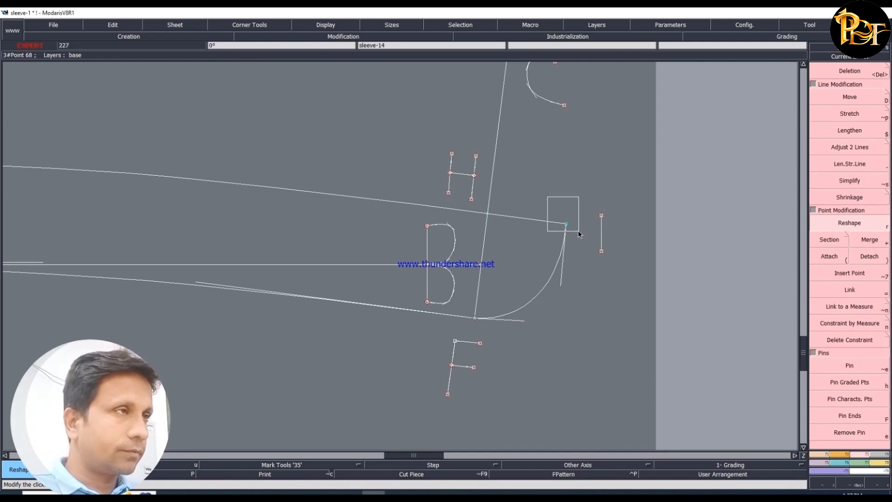
- Move endpoint I of the collar stand by 0 inch in X and -0.125 inch in Y
left_click_drag(579, 231, 565, 231)
left_click(850, 97)
key("Down")
type("0")
key("Down")
type("-.125")
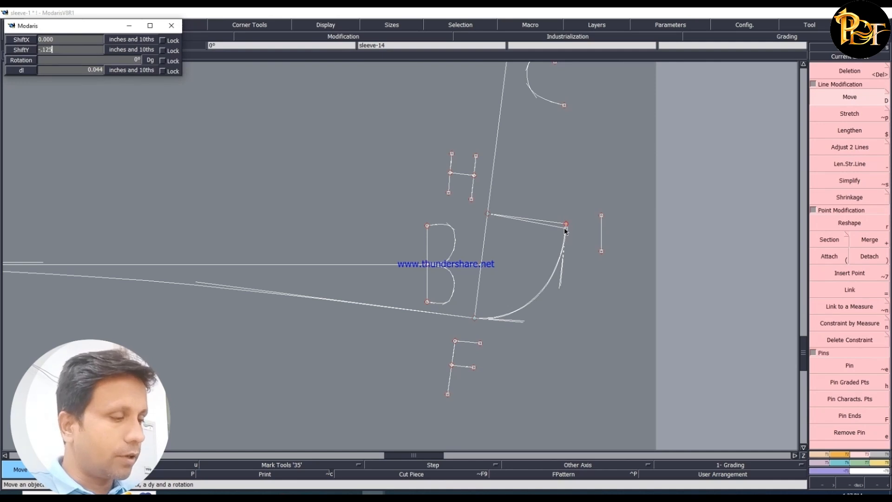
key("Return")
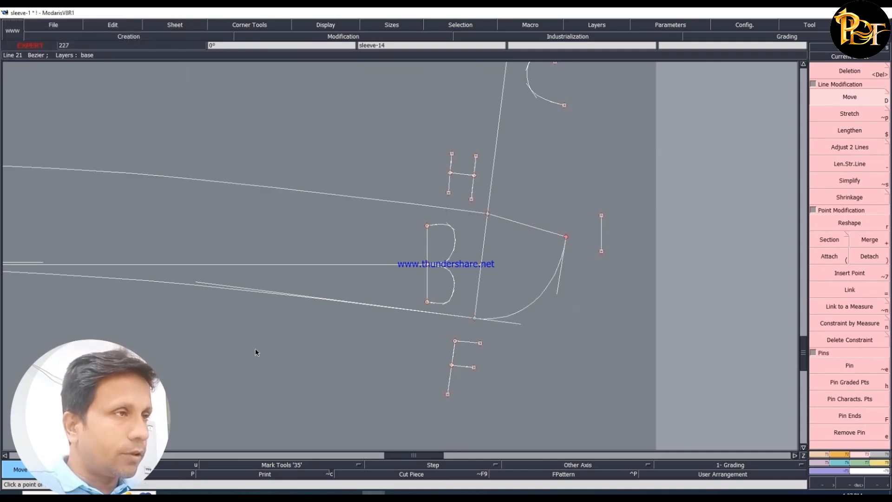
- Add a point at H, where the collar stand's upper line crosses the E–F line
left_click(819, 454)
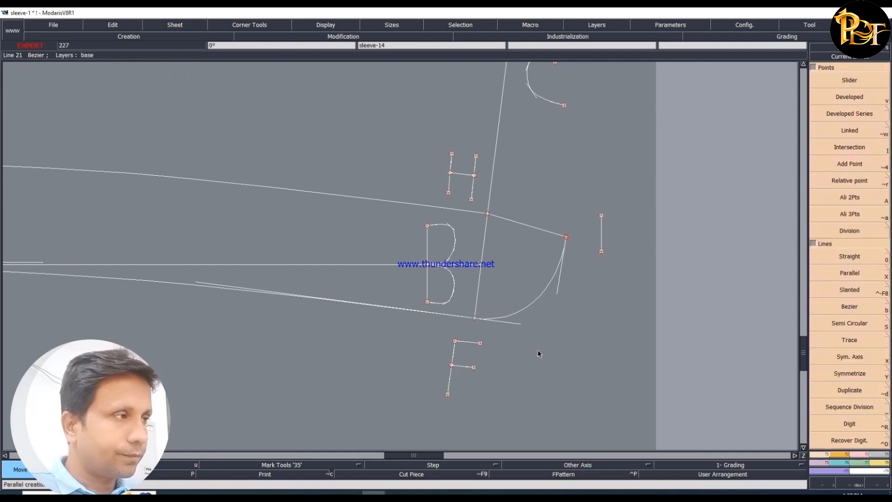
key("Home")
key("Return")
left_click_drag(191, 217, 653, 363)
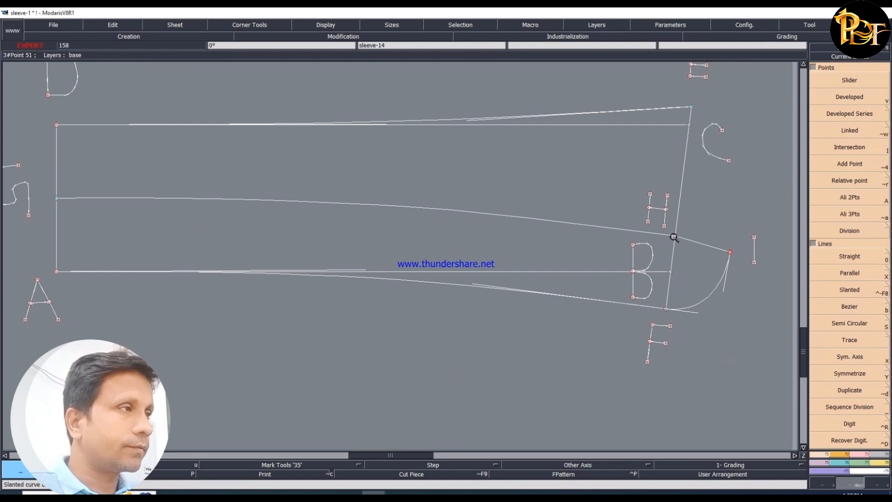
left_click(851, 259)
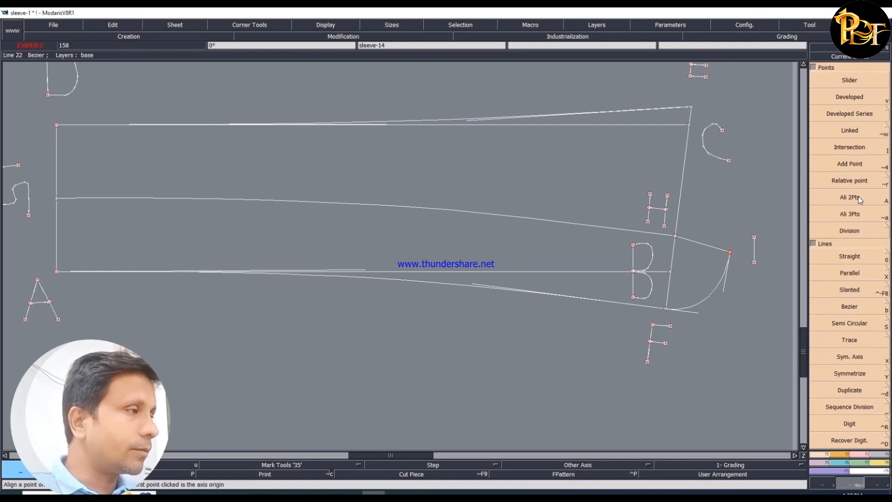
left_click(863, 160)
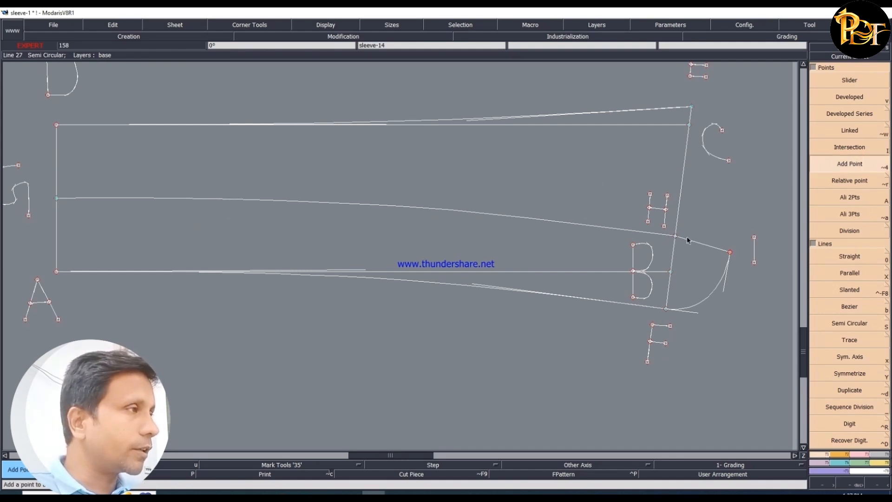
left_click(677, 237)
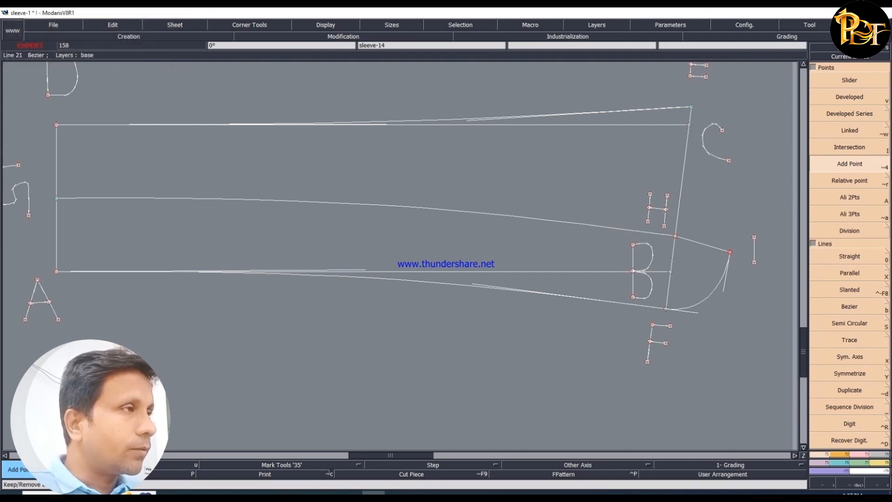
- Show the curve points and reshape the G–H–I stand line, shifting two points between G and H and lowering H about 0.044 inch
left_click(143, 475)
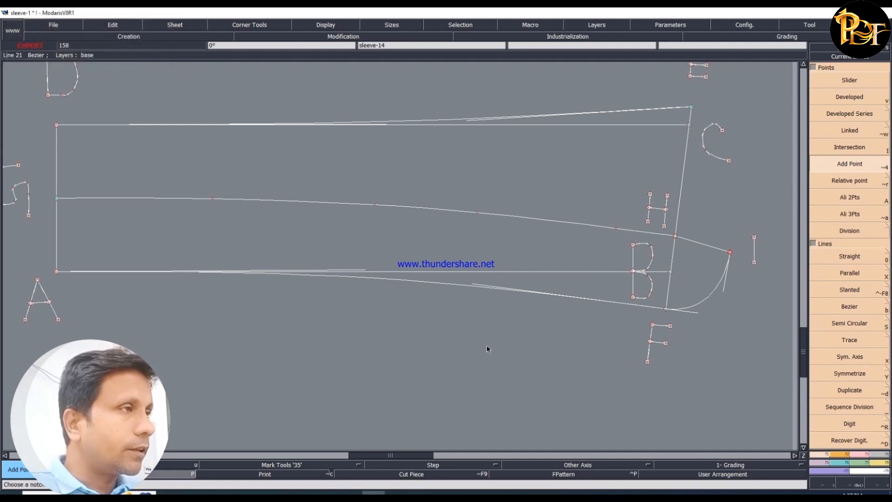
left_click(860, 459)
left_click(850, 224)
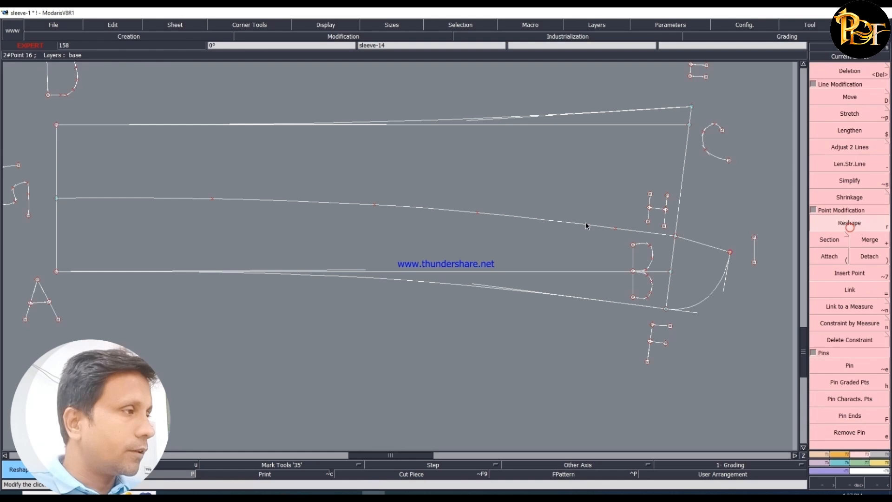
left_click(617, 228)
left_click(619, 228)
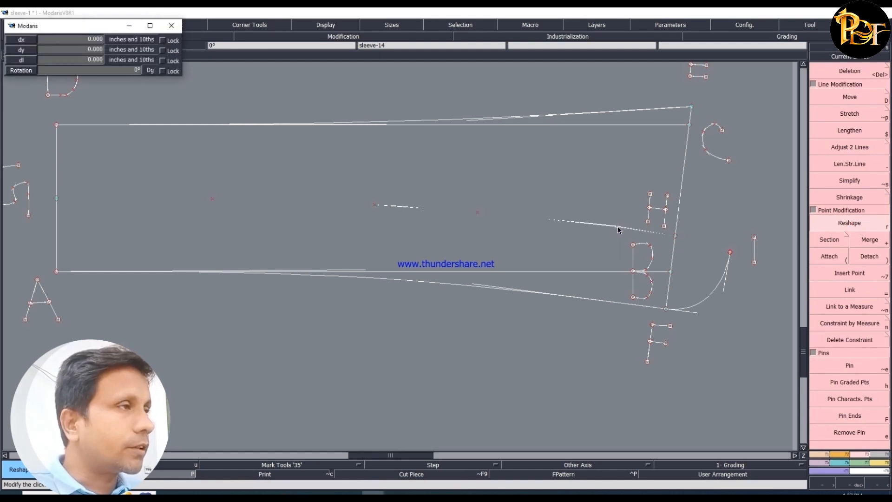
left_click(476, 212)
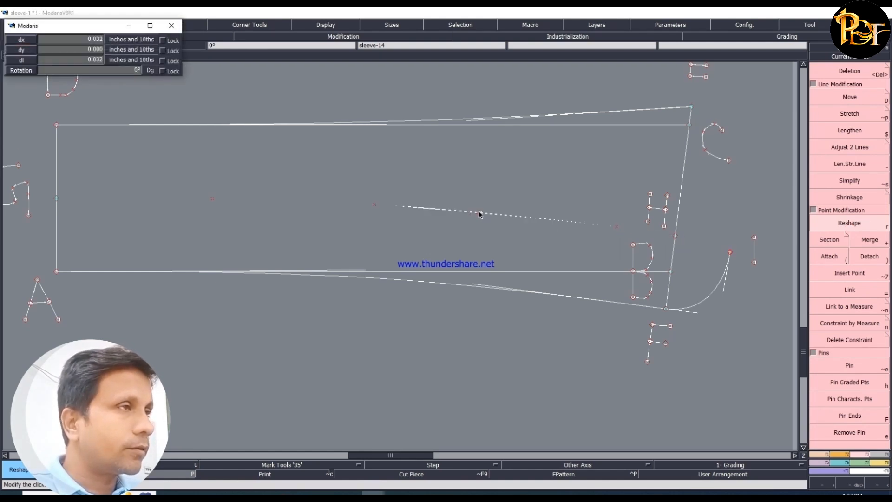
left_click(481, 212)
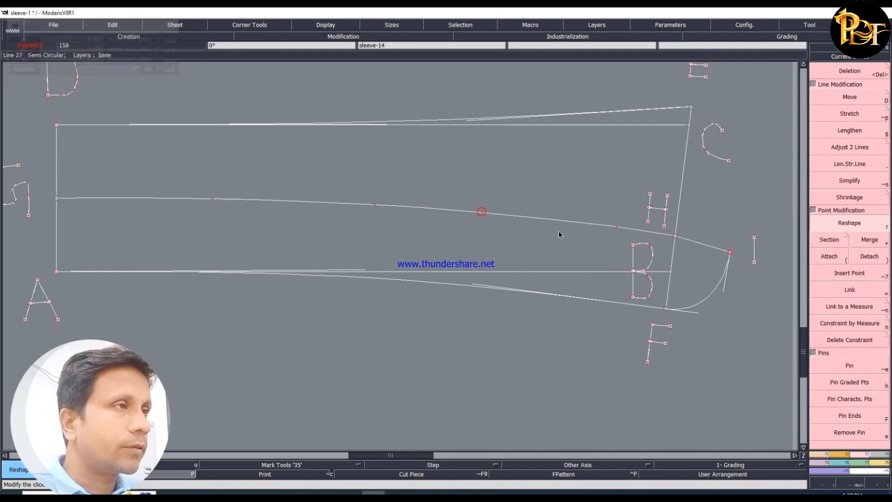
left_click(676, 238)
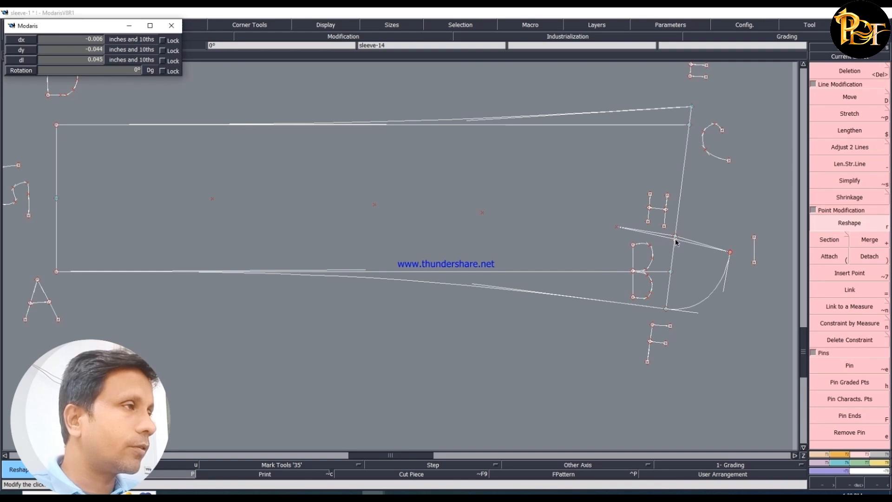
left_click(676, 242)
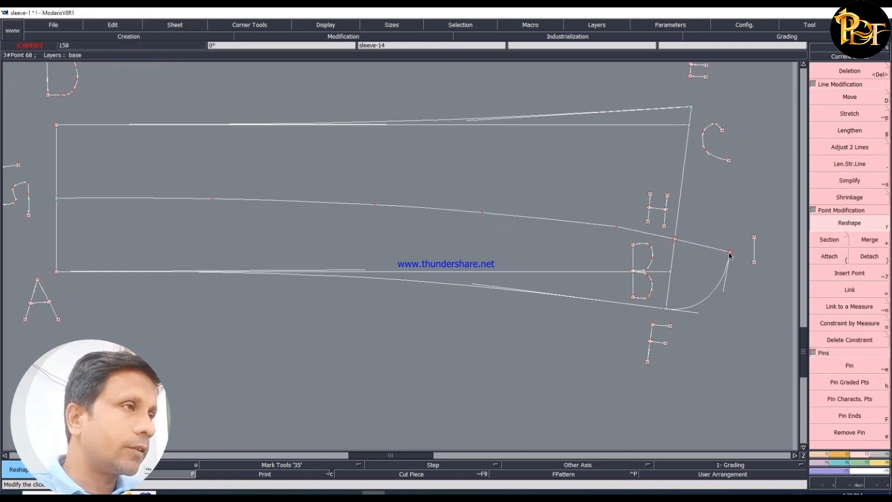
- Add two curve points to the G–H line near H and shift its points to smooth the curve
left_click(819, 455)
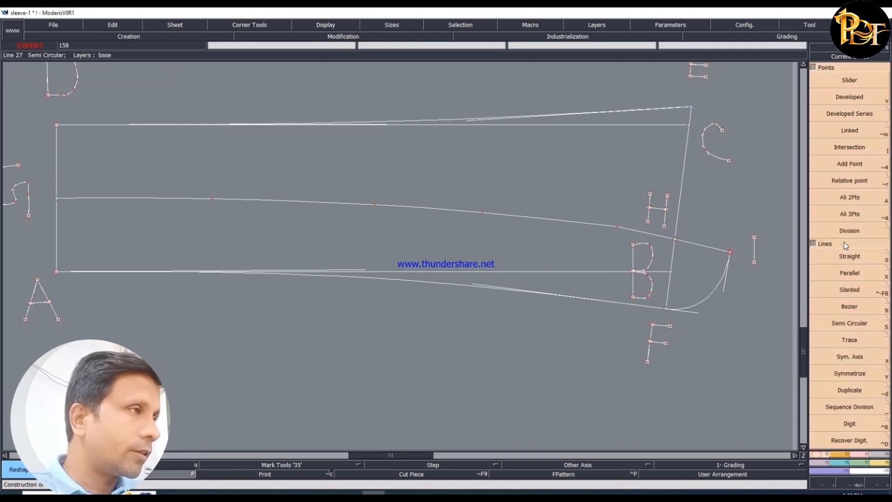
left_click(850, 164)
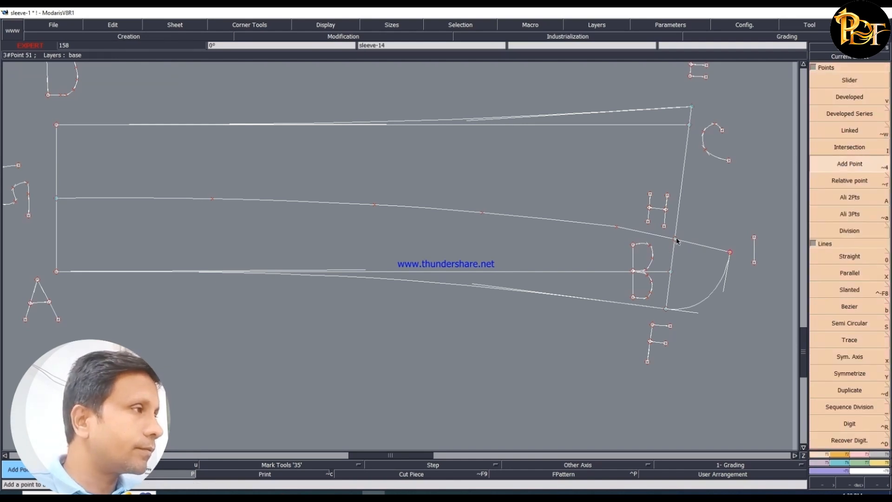
left_click(656, 235)
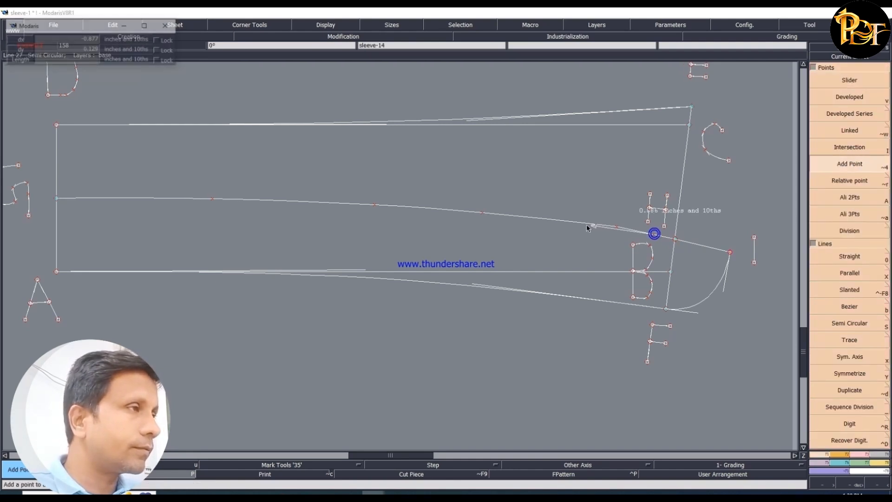
left_click(860, 454)
left_click(849, 223)
left_click_drag(617, 227, 607, 226)
left_click_drag(545, 219, 540, 217)
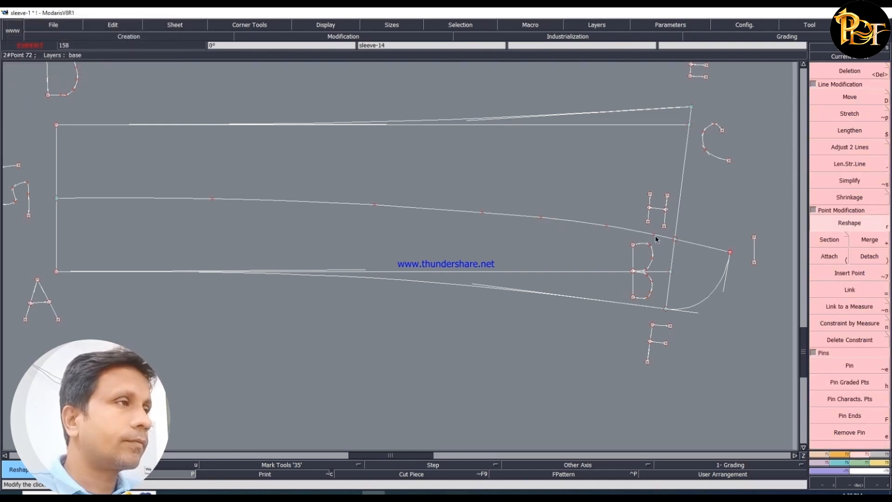
left_click_drag(607, 226, 615, 228)
left_click_drag(482, 212, 473, 211)
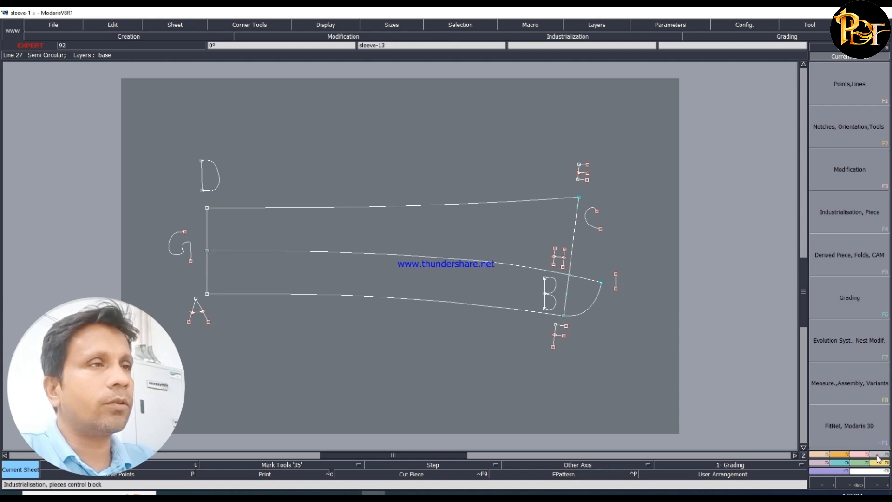
- Extract the collar stand enclosed by G, A, F and I from the draft as a separate seam piece
key("F4")
left_click(832, 284)
left_click(239, 263)
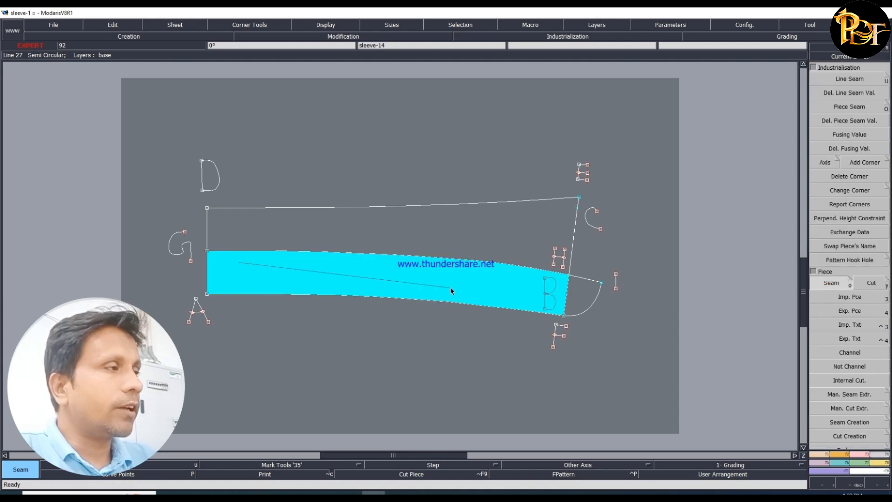
left_click(570, 290)
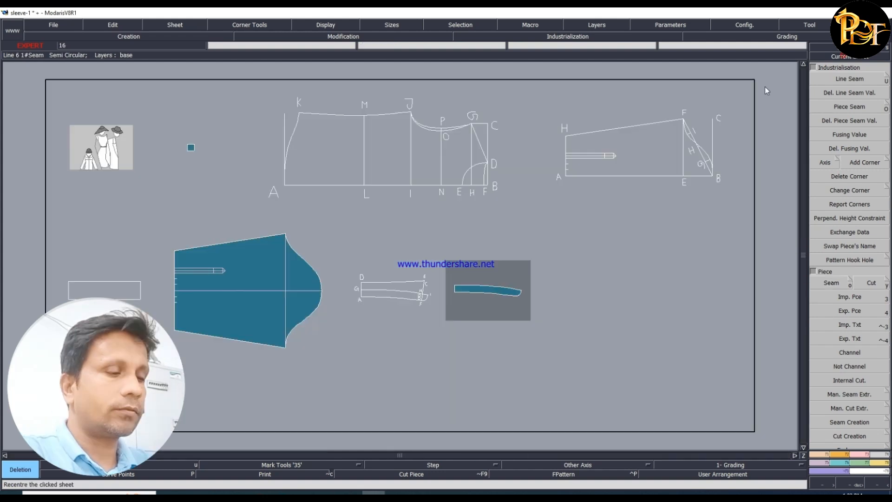
left_click(472, 288)
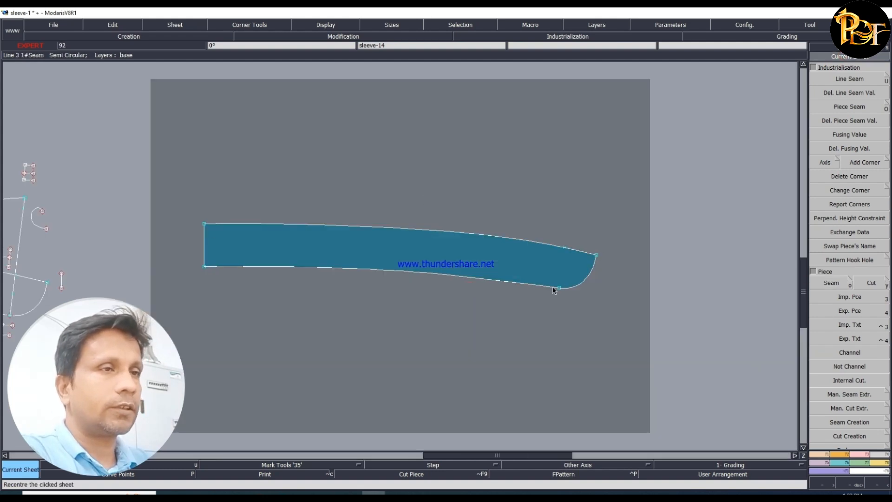
- Add a notch at point F on the lower edge of the extracted collar stand piece
left_click(839, 461)
left_click(859, 82)
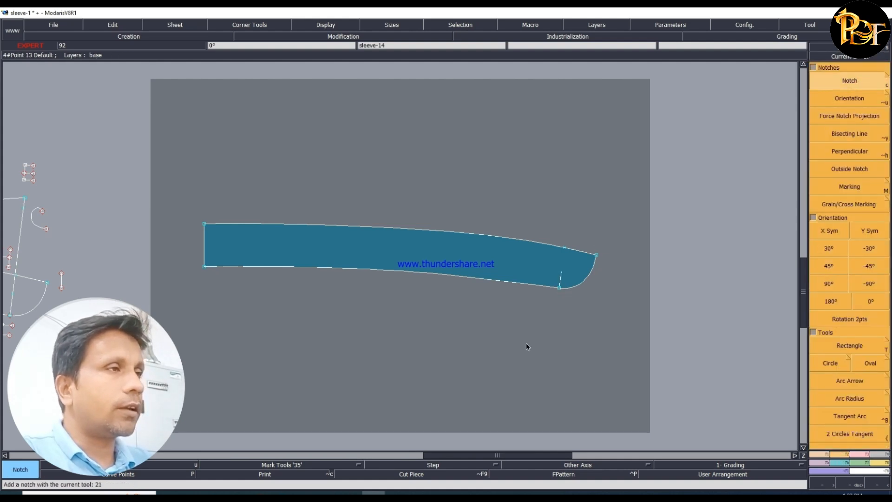
left_click(559, 289)
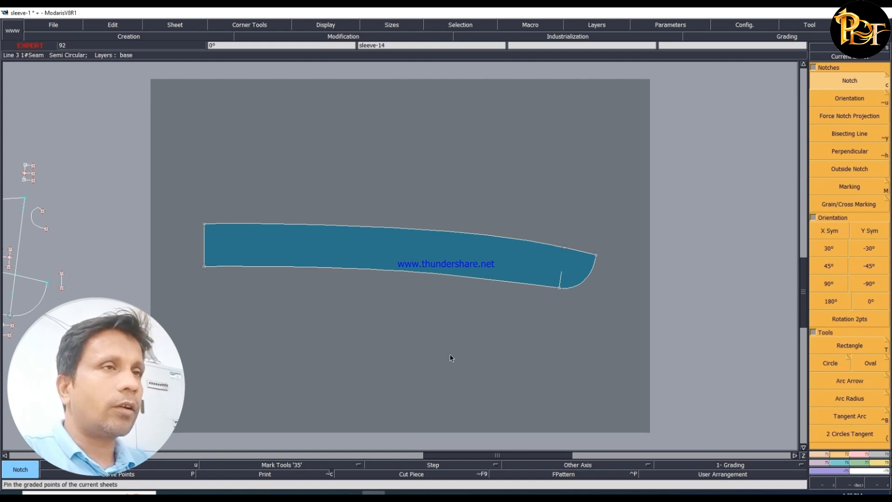
- Try to place a developed point along the D–F neckline curve of the body draft, starting at F
key("8")
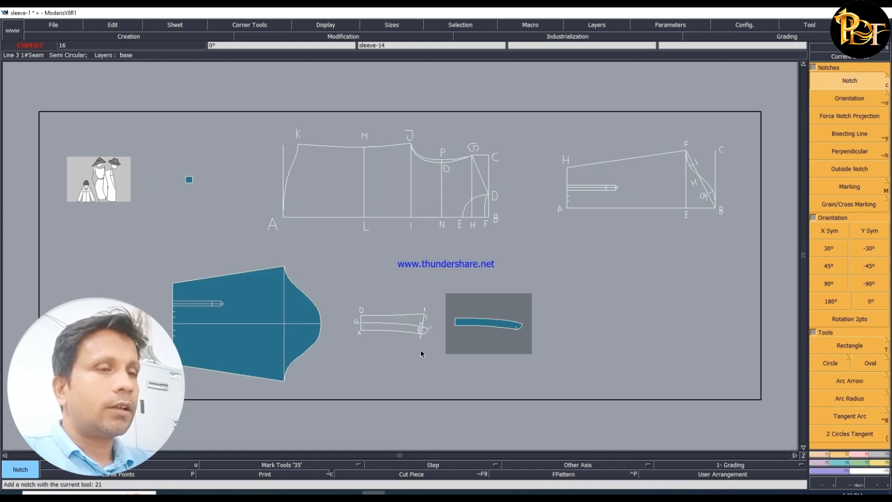
left_click(849, 56)
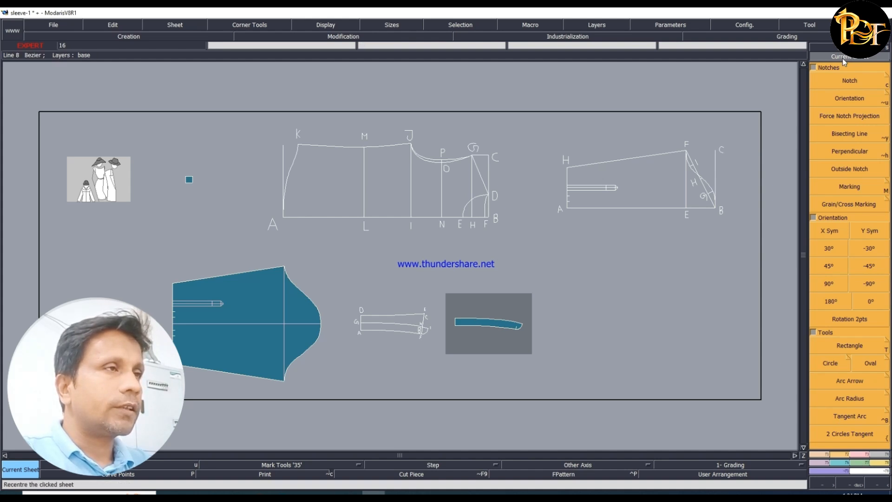
left_click(436, 176)
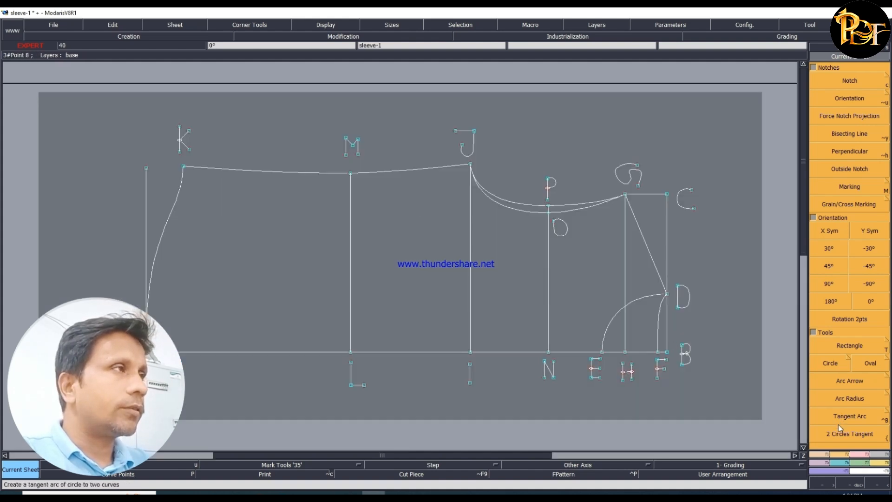
left_click(818, 453)
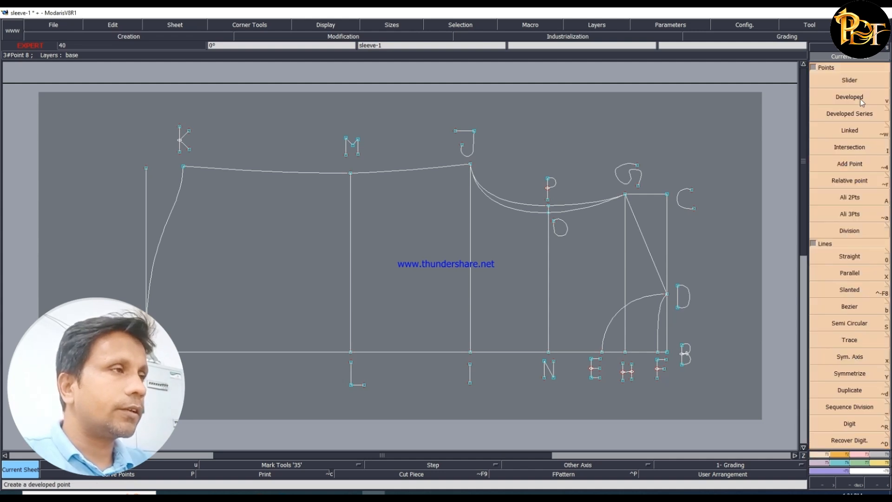
left_click(860, 99)
left_click(659, 356)
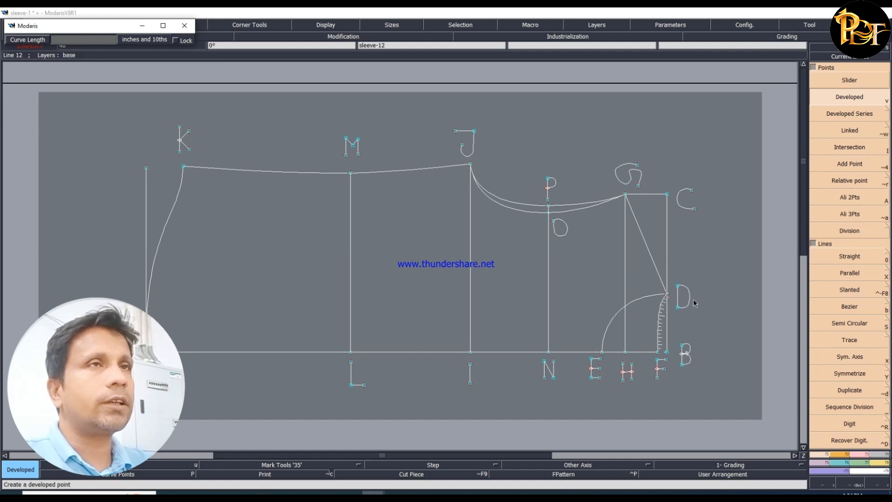
key("ctrl+z")
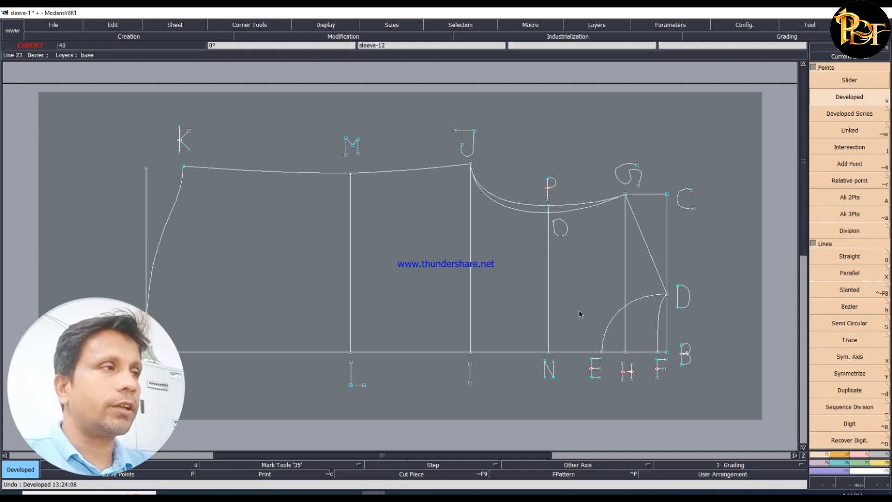
- Create a developed point 3.23 inches from G along the collar stand piece's upper edge and insert it into the curve
key("j")
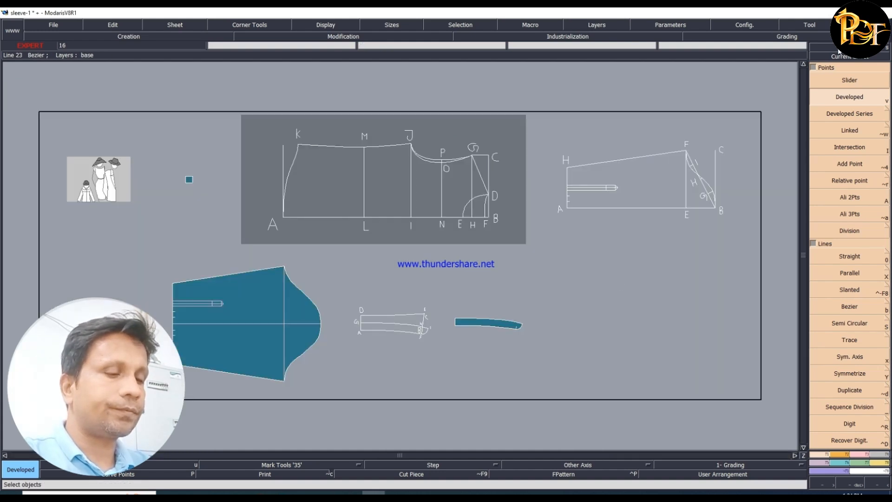
left_click(842, 58)
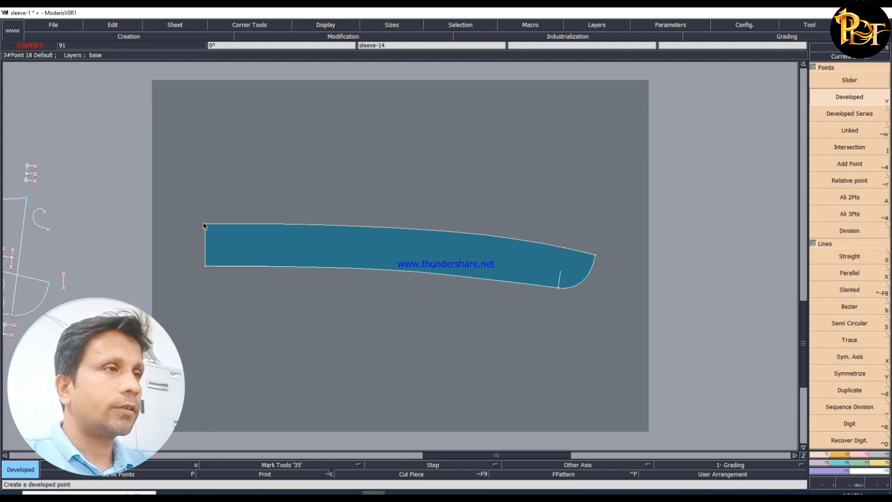
left_click(205, 224)
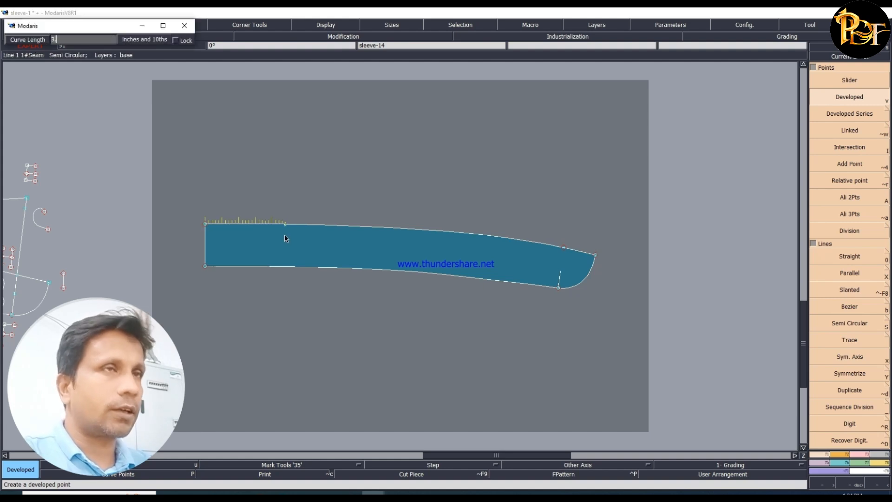
key("Return")
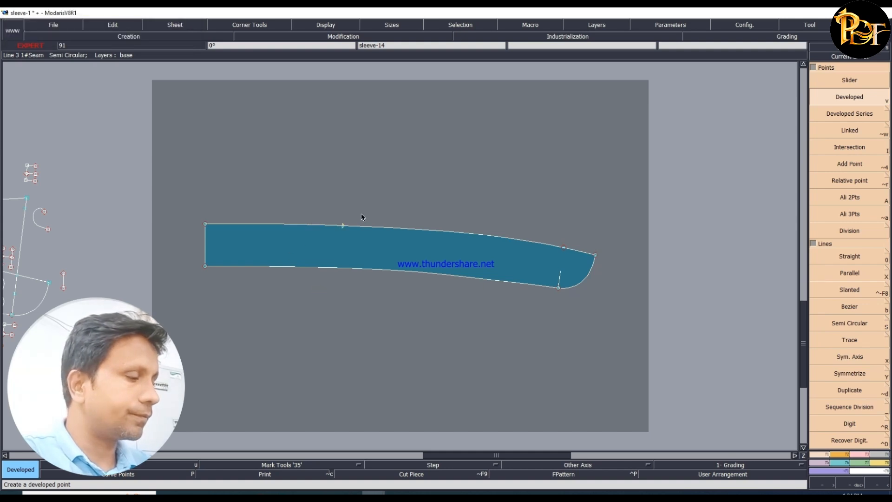
key("i")
left_click(343, 225)
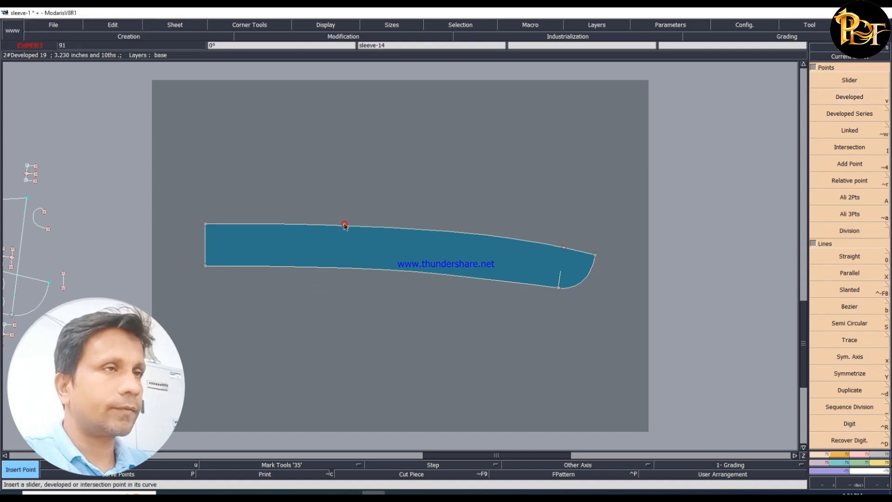
- Add a notch at the inserted point on the collar stand piece's upper edge
left_click(845, 455)
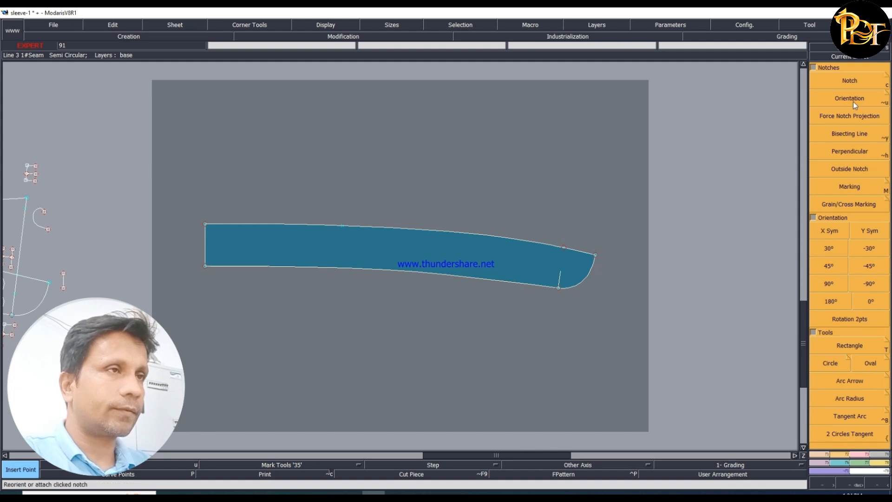
left_click(850, 82)
left_click(342, 227)
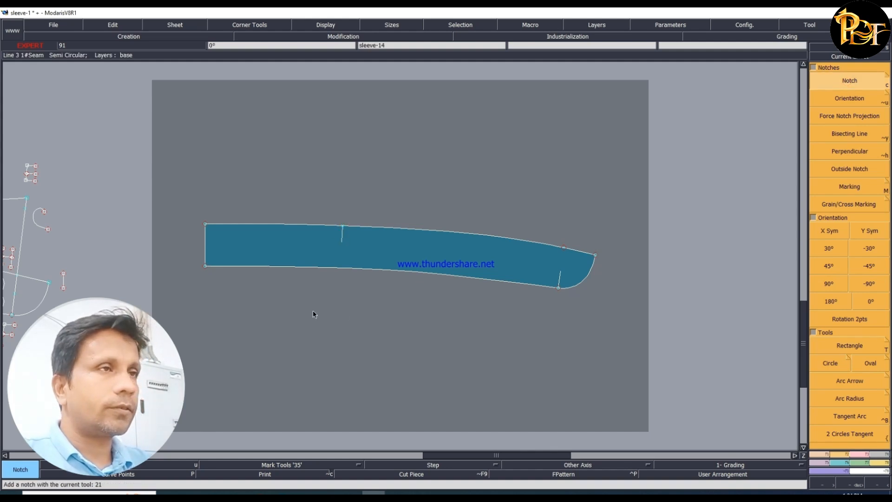
- Measure the length of the neckline curve from E to D on the body draft
key("j")
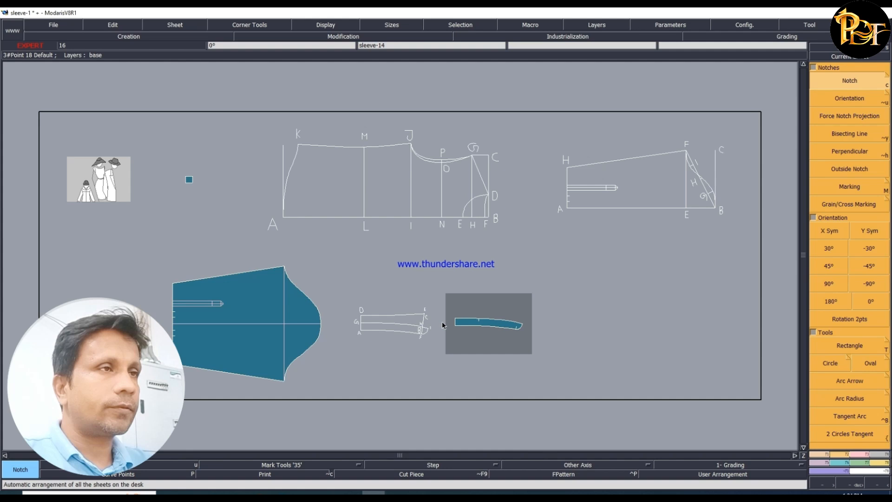
left_click(816, 56)
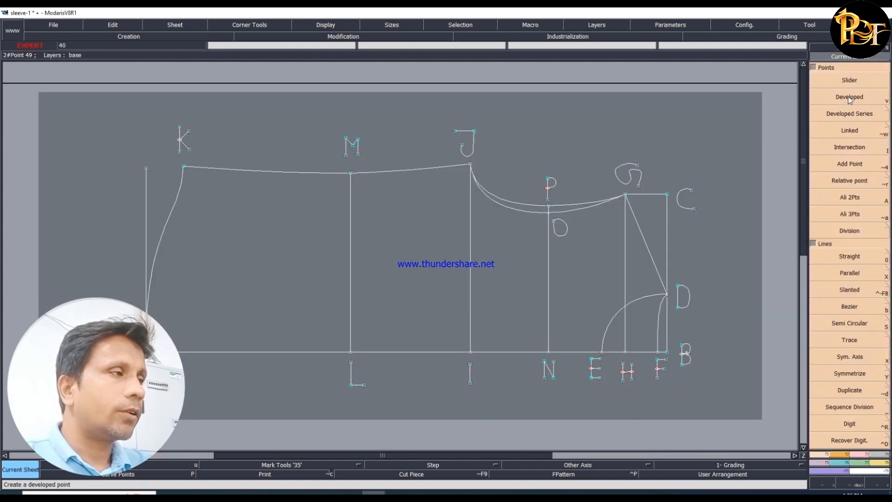
left_click(880, 462)
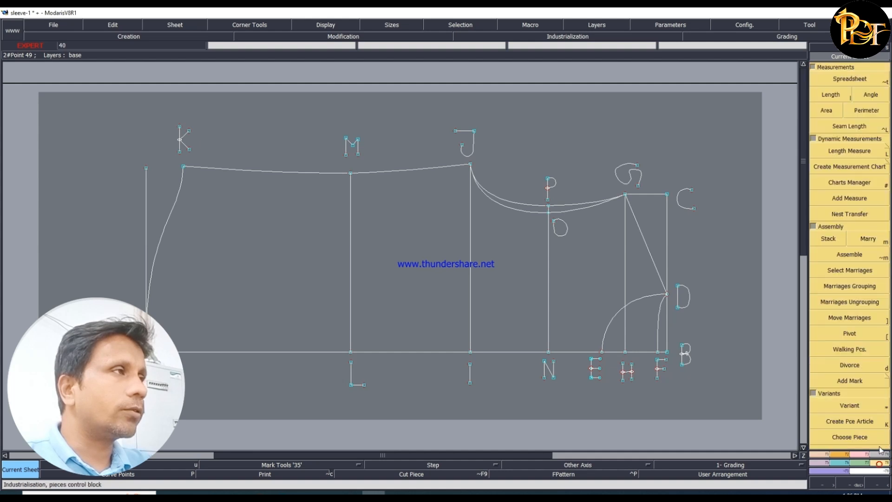
left_click(824, 95)
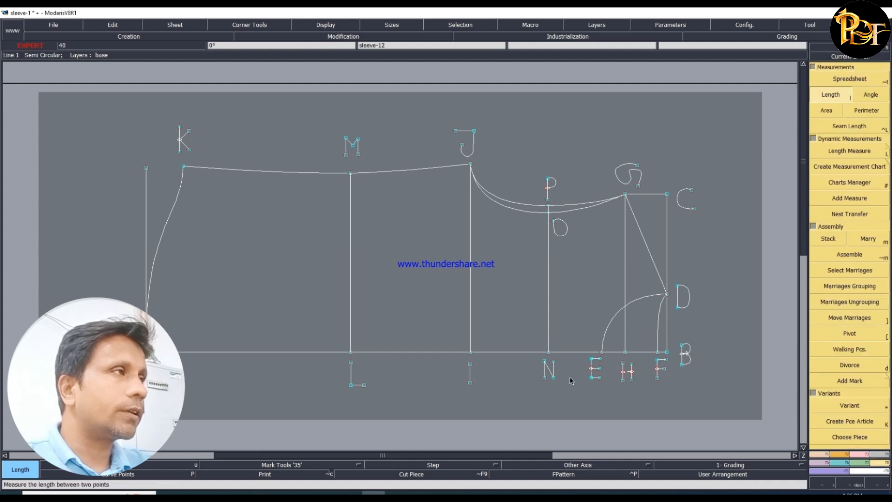
left_click(602, 352)
left_click(668, 296)
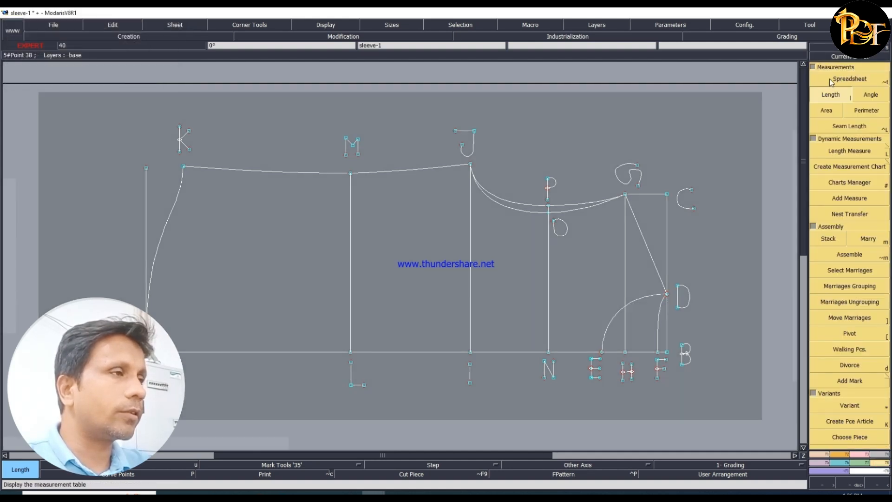
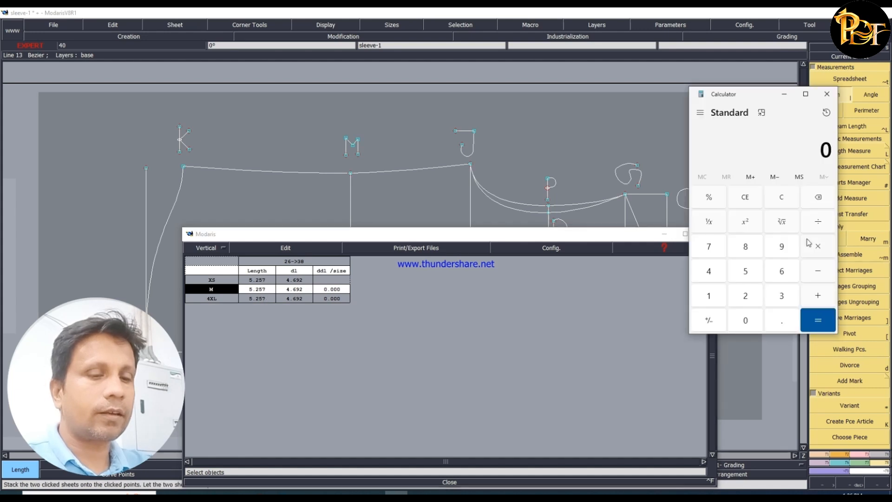
- Add 5.25 and 0.625 in Calculator, and close the measurement table in Modaris
left_click(746, 272)
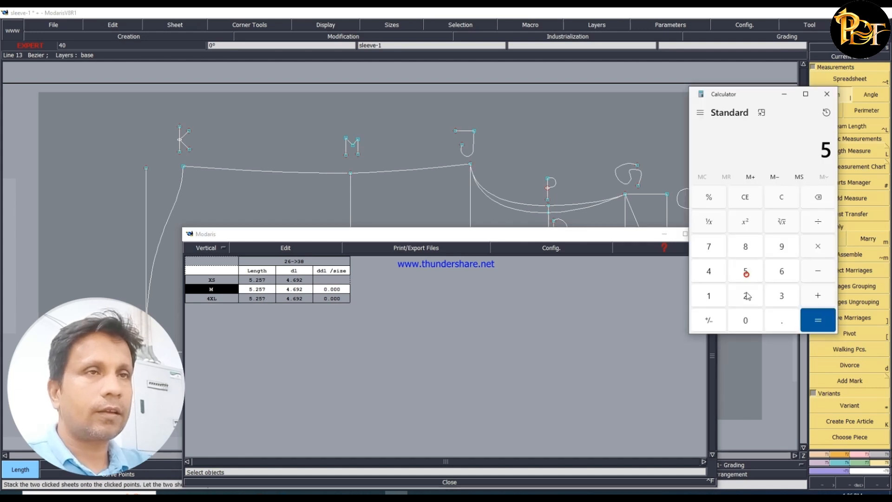
left_click(782, 320)
left_click(746, 296)
left_click(746, 271)
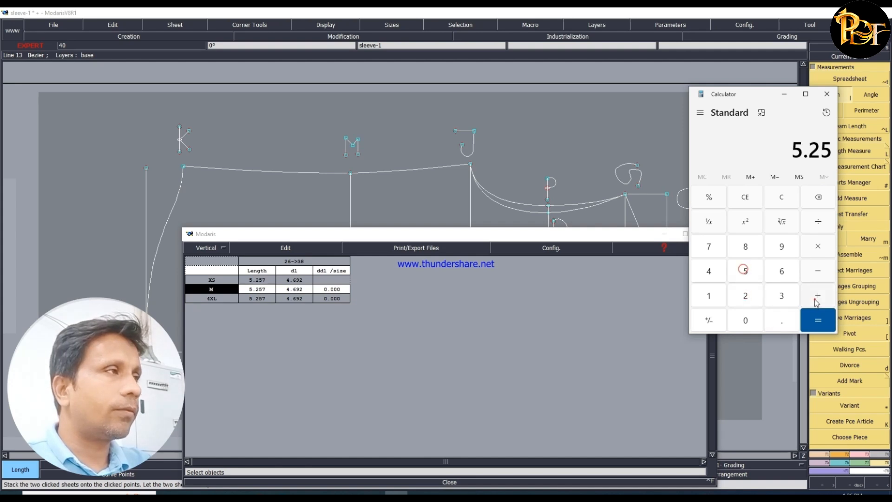
left_click(813, 300)
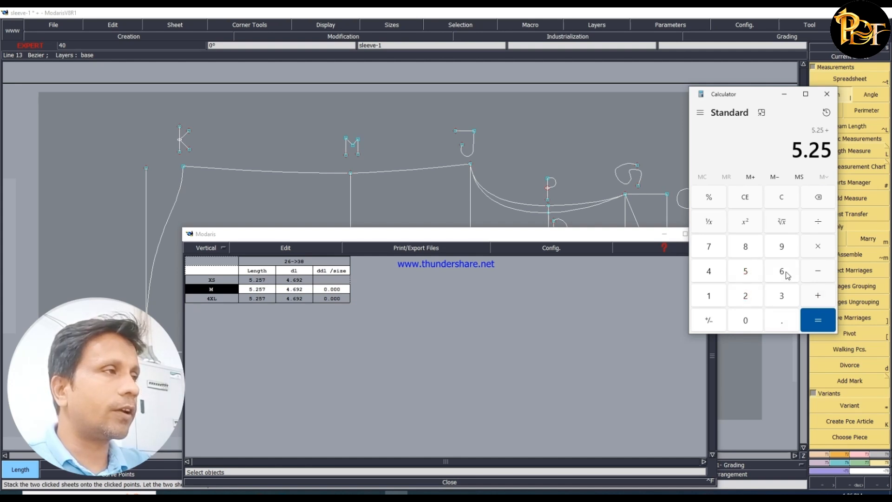
left_click(785, 326)
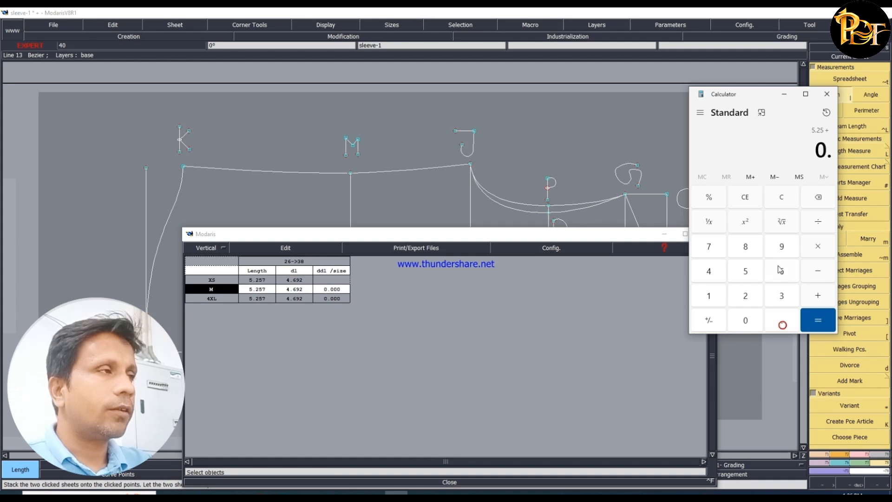
left_click(781, 271)
left_click(746, 295)
left_click(745, 271)
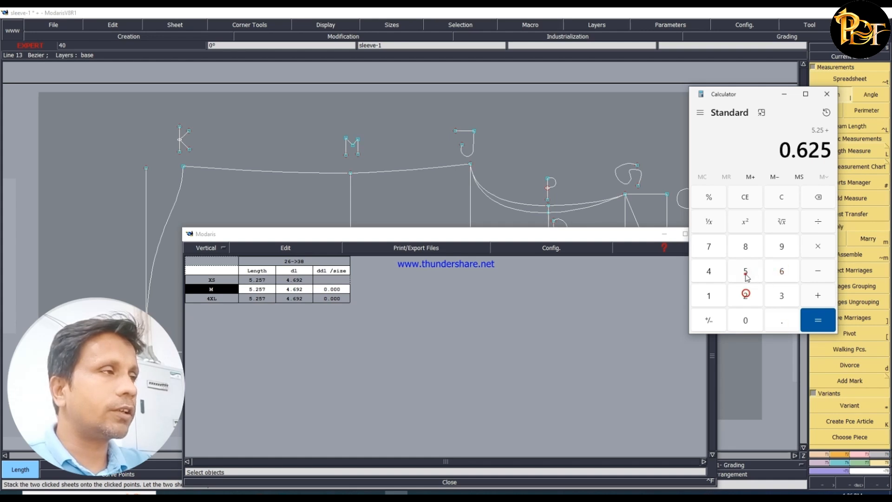
left_click(819, 321)
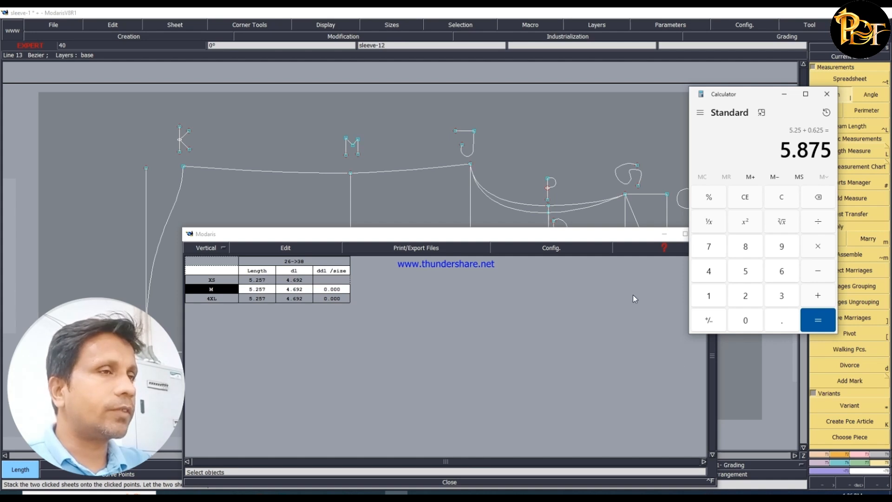
left_click(782, 95)
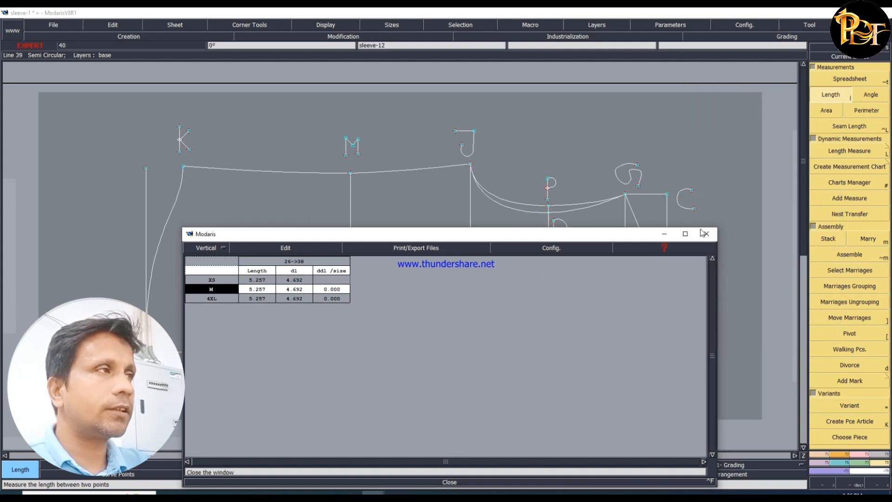
left_click(445, 482)
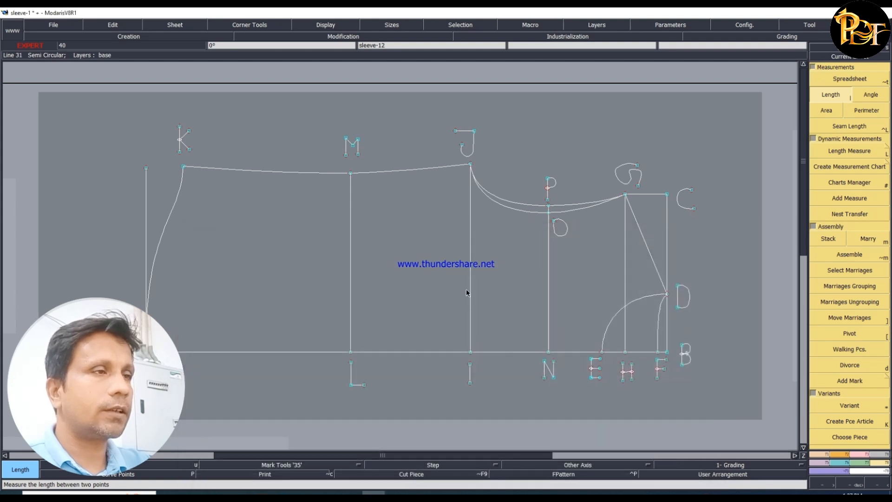
- Measure the stand piece's upper edge from the notch point to its front tip, and clear the measurement table
key("j")
key("Home")
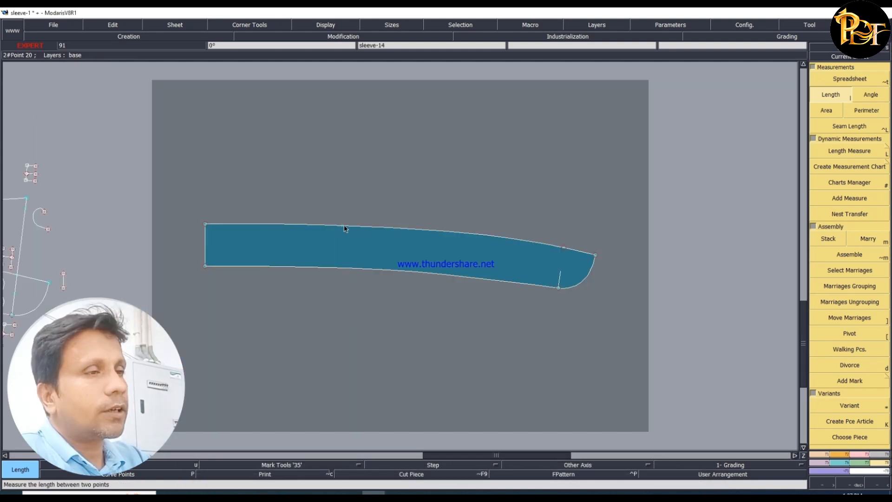
left_click(344, 225)
left_click(596, 255)
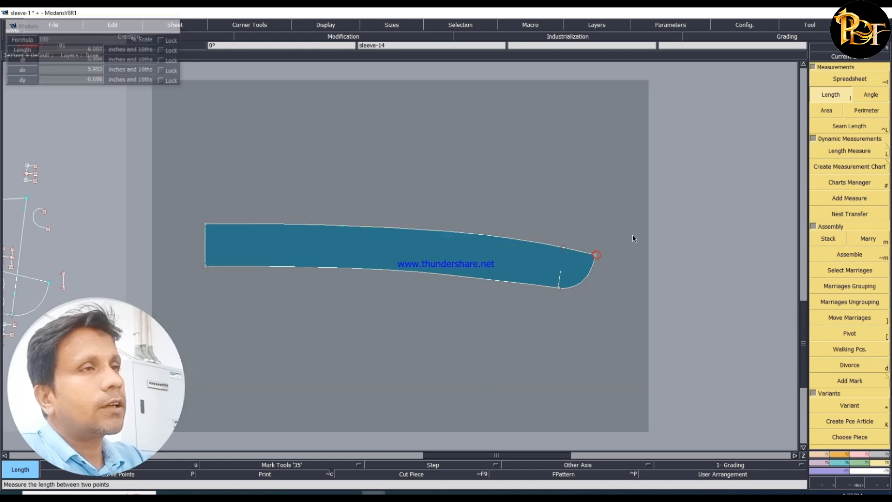
left_click(854, 78)
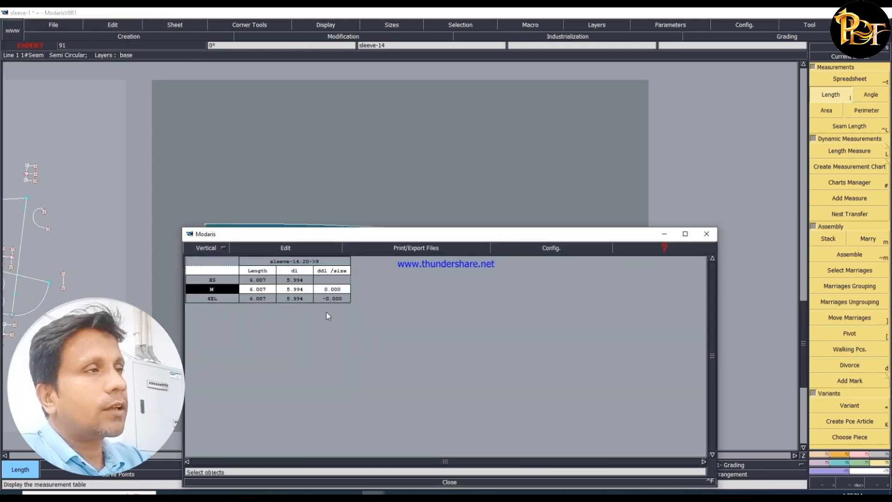
left_click(281, 251)
left_click(251, 292)
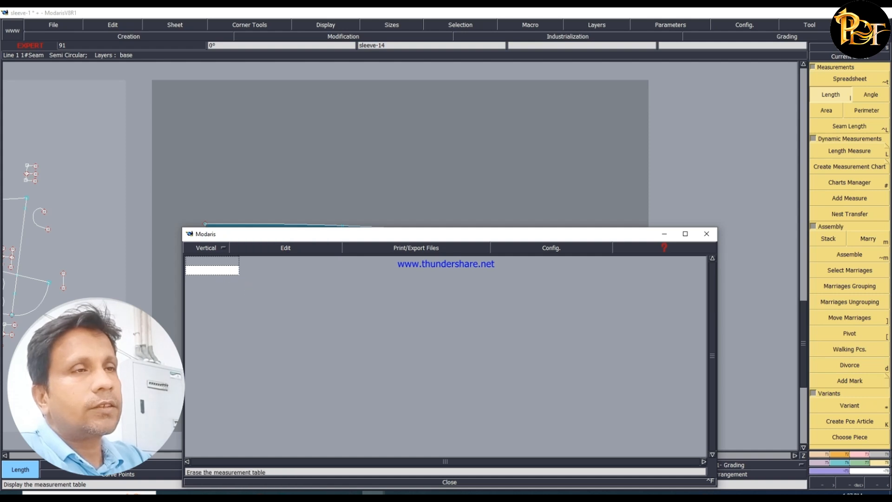
left_click(450, 482)
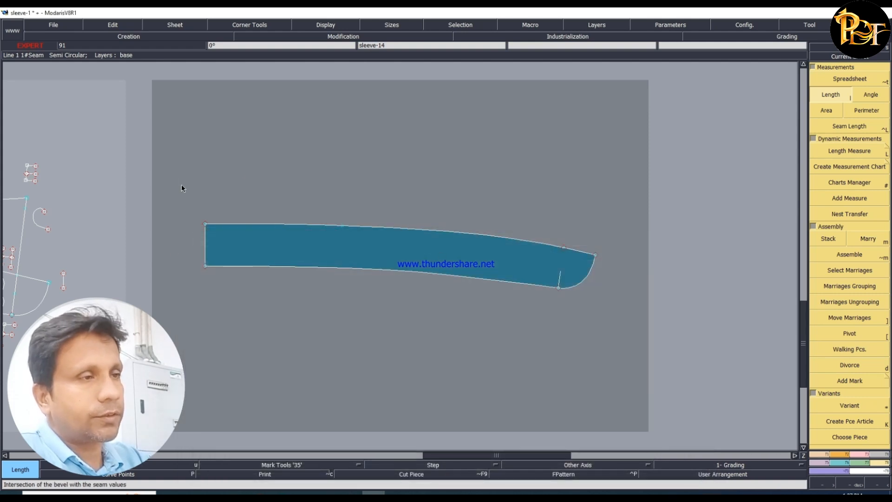
- Marry the stand piece onto the collar draft, select the D–G–A centre-back end and pin the graded points
left_click_drag(176, 176, 386, 301)
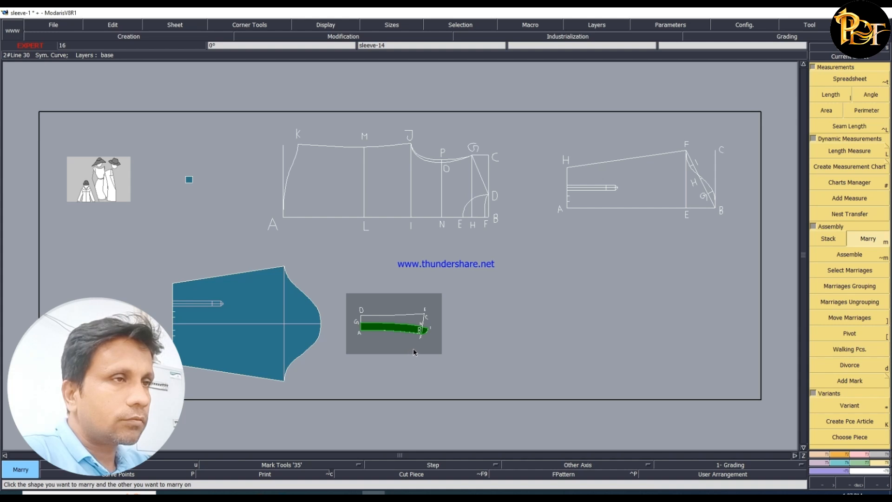
key("Home")
left_click_drag(128, 78, 386, 391)
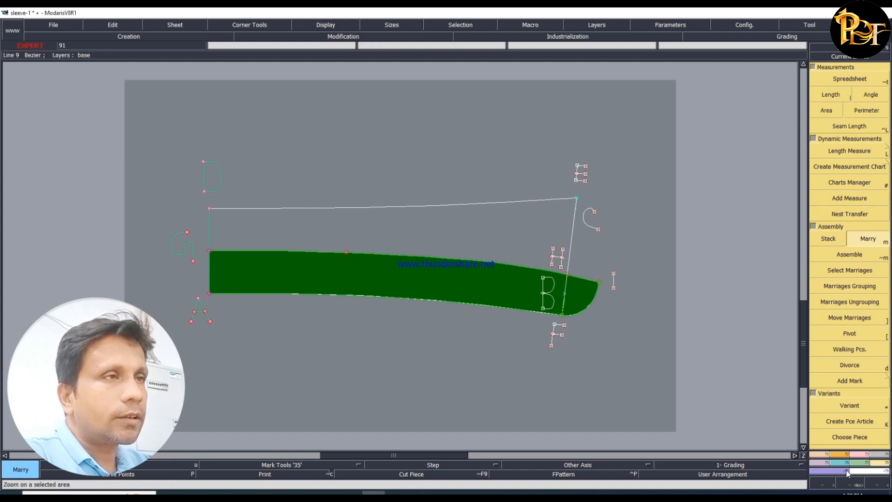
left_click(857, 454)
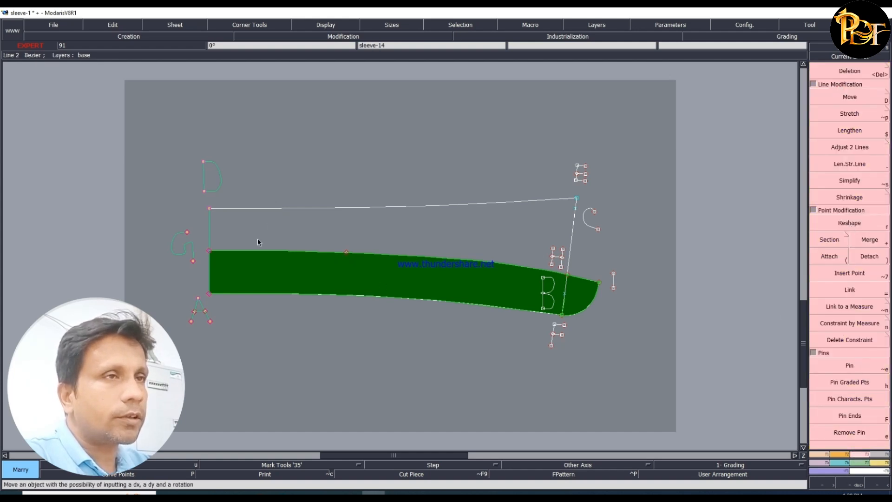
left_click(847, 381)
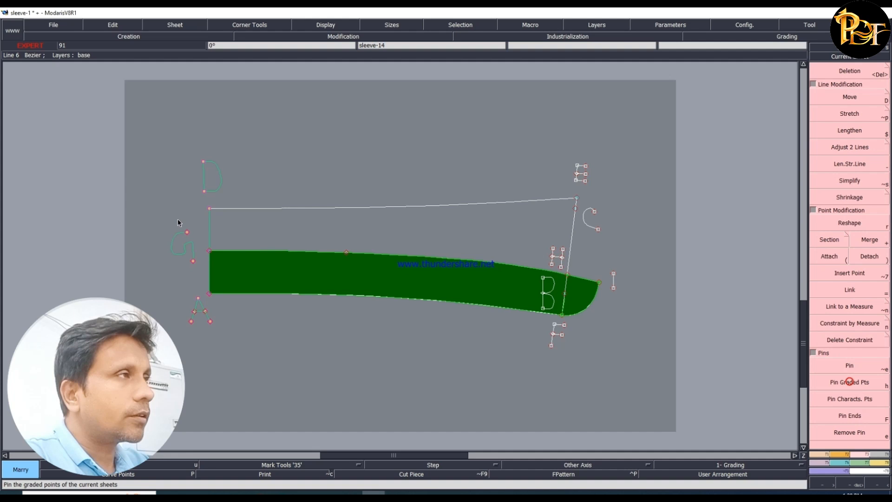
left_click(212, 251)
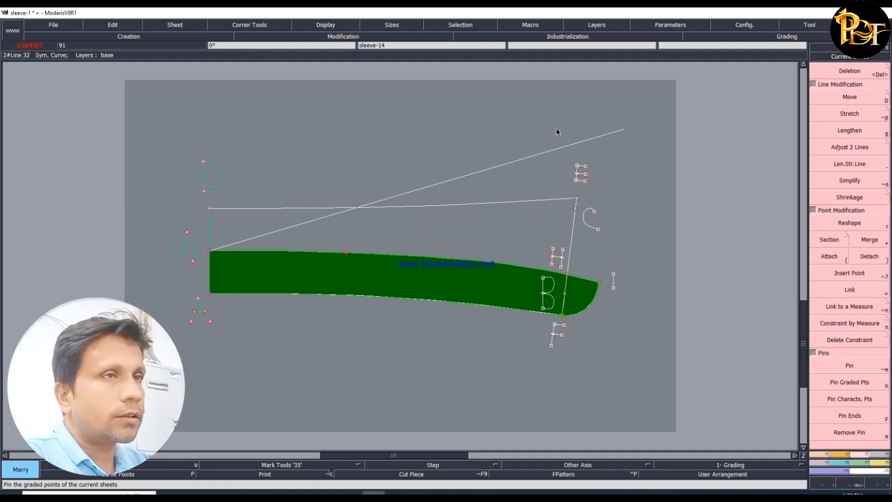
left_click(370, 145)
- Shift the selected D–G–A centre-back end about 0.1 inch horizontally toward the front to shorten the stand
left_click(863, 97)
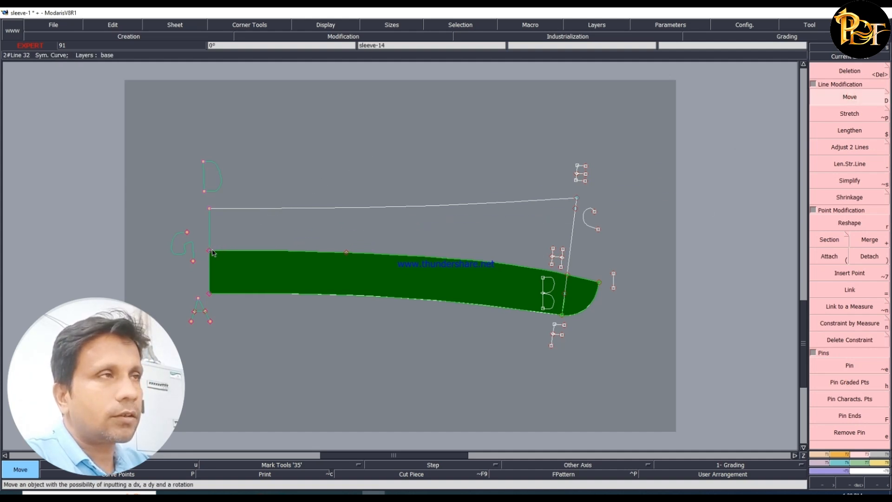
left_click(213, 251)
key("Down")
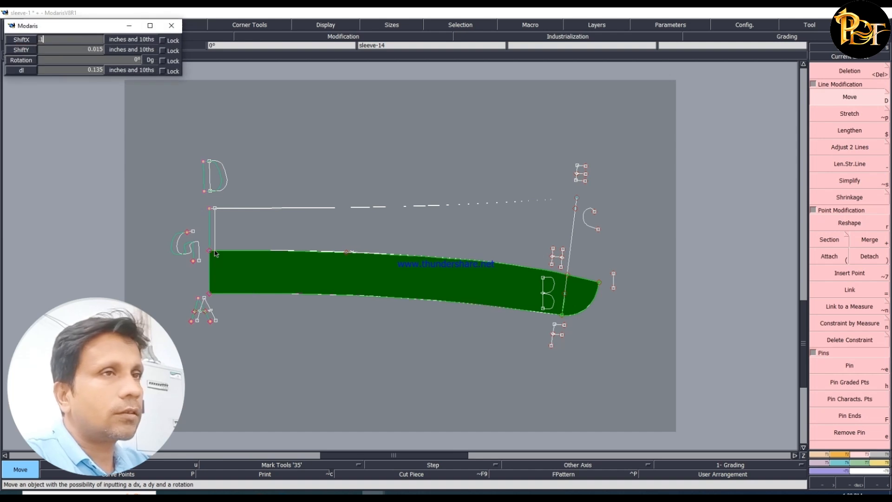
type(".1")
key("Return")
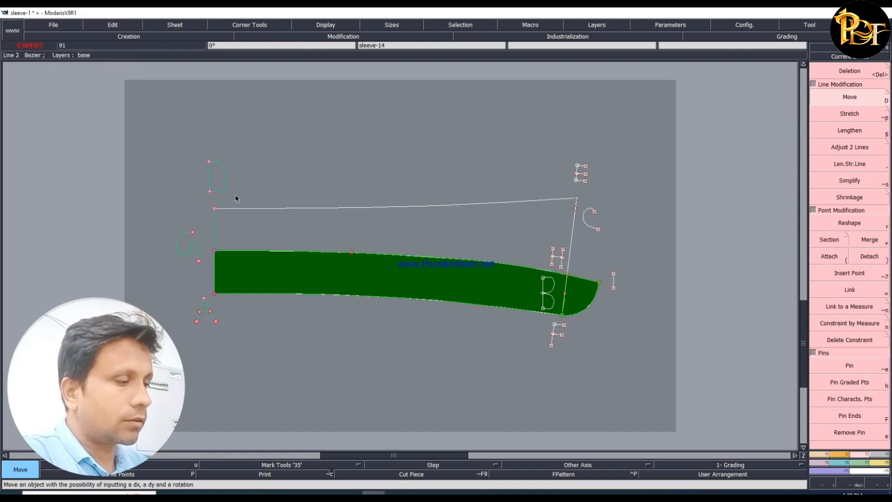
- Divorce the stand piece from the collar draft and return to the overview of all sheets
key("d")
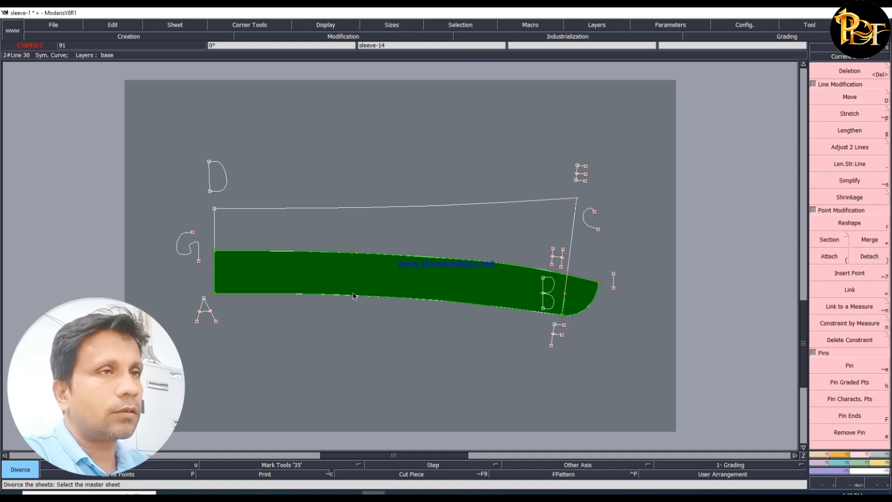
left_click(353, 275)
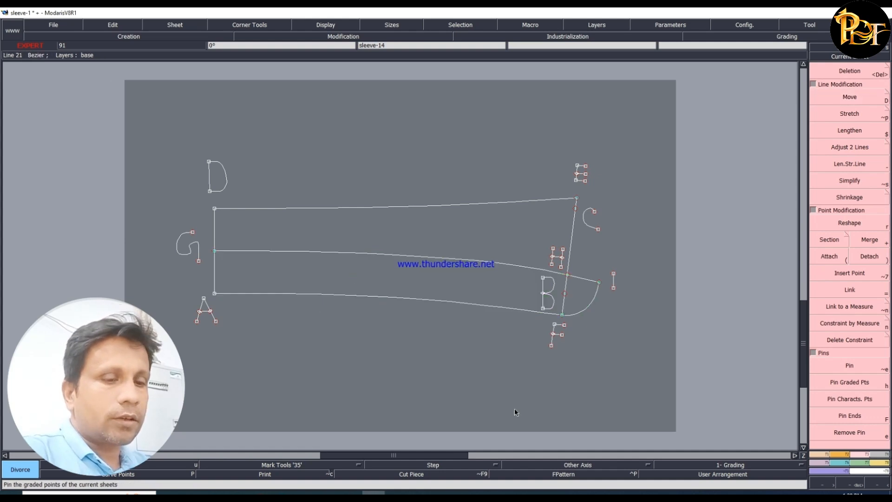
key("j")
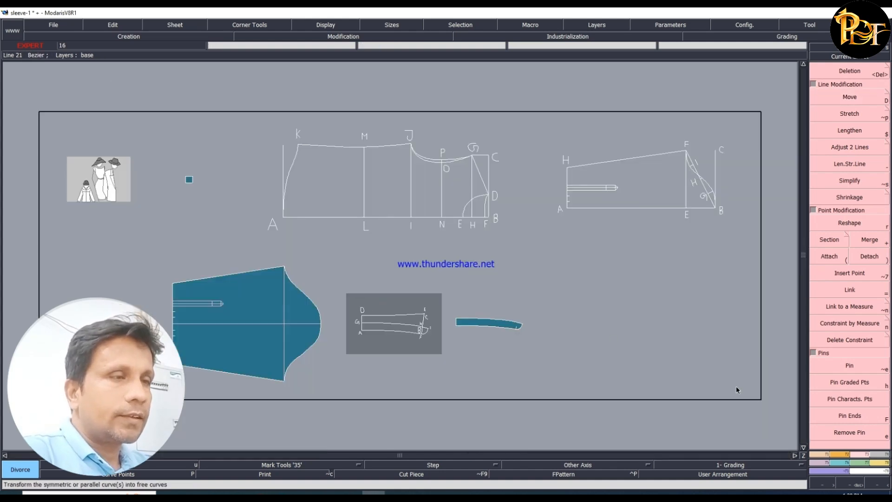
- Marry the stand piece onto the body draft, placing its upper centre-back corner on neckline point D
left_click(879, 463)
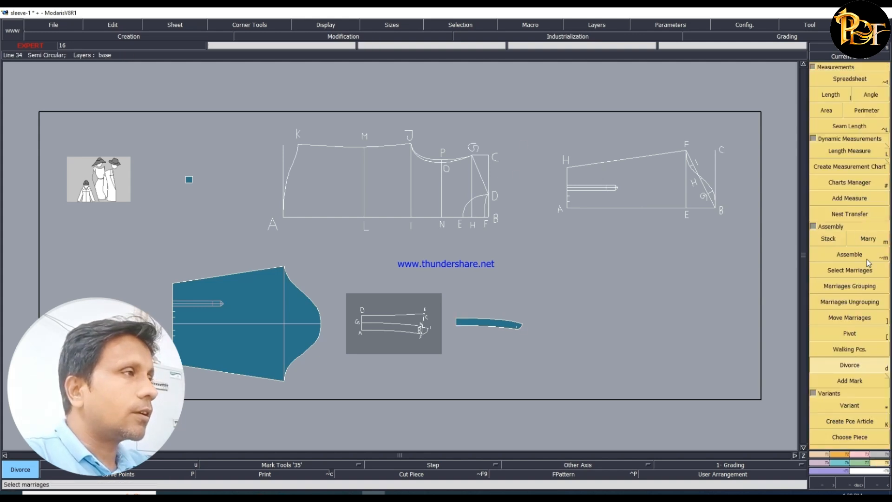
key("m")
left_click(455, 323)
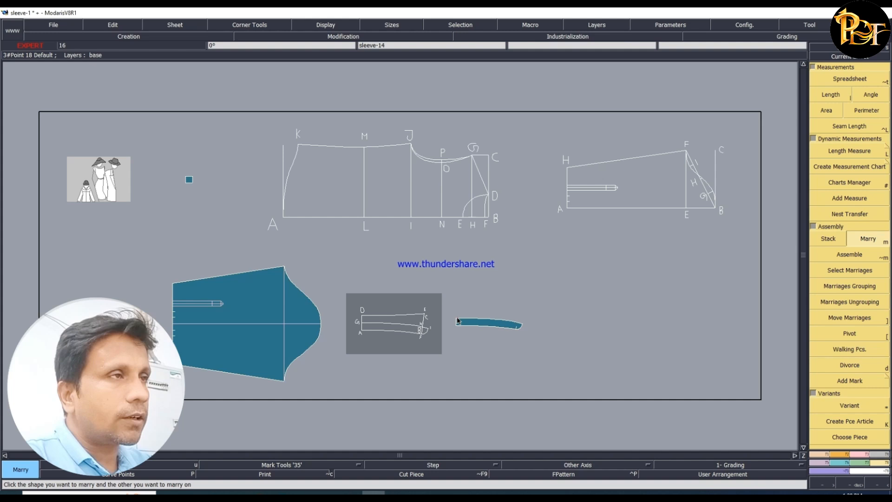
left_click(489, 196)
key("Home")
key("Return")
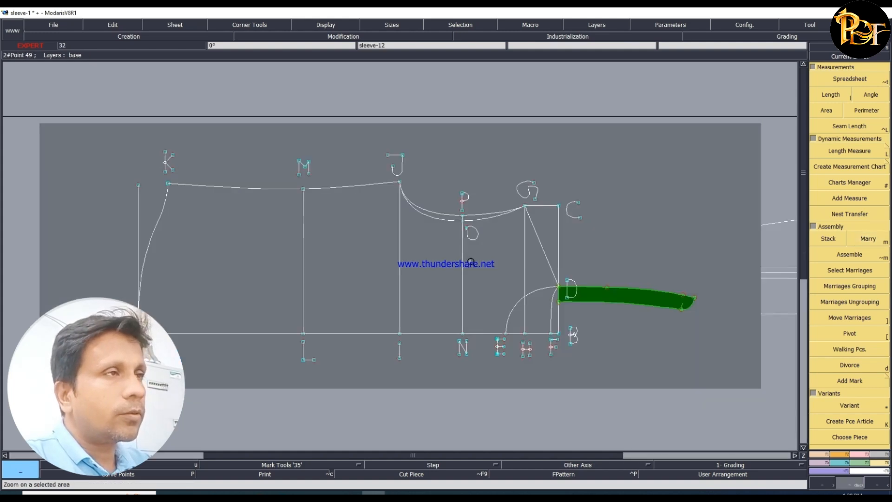
- Pivot the married stand piece about D so that it slopes down across the neckline toward E
left_click_drag(422, 243, 728, 390)
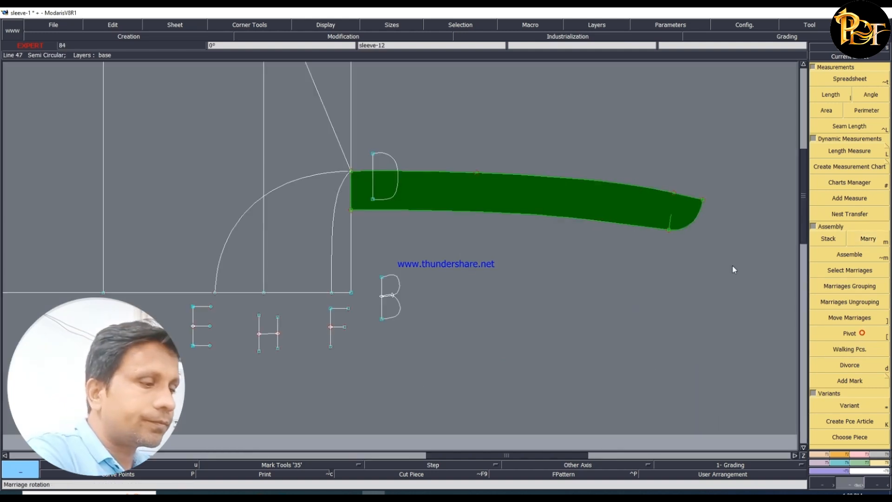
key("[")
left_click(646, 206)
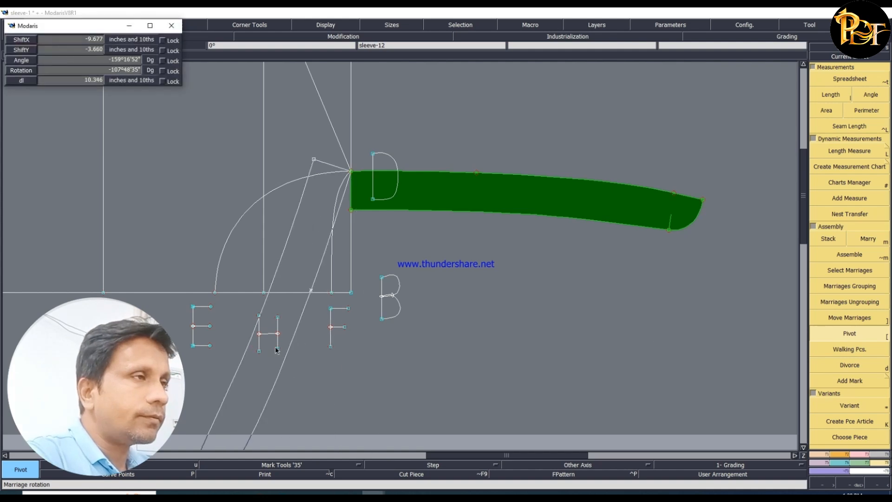
left_click(228, 269)
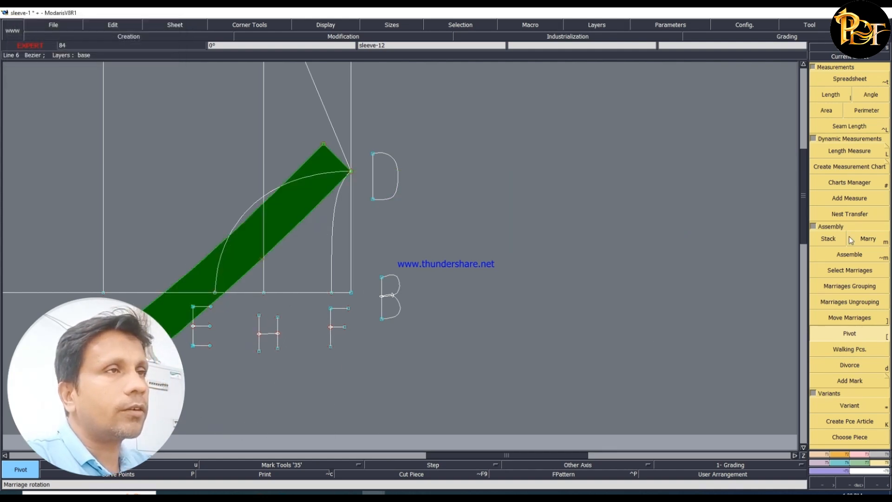
- Walk the stand piece's upper edge along the back neckline curve from D to F
left_click(857, 350)
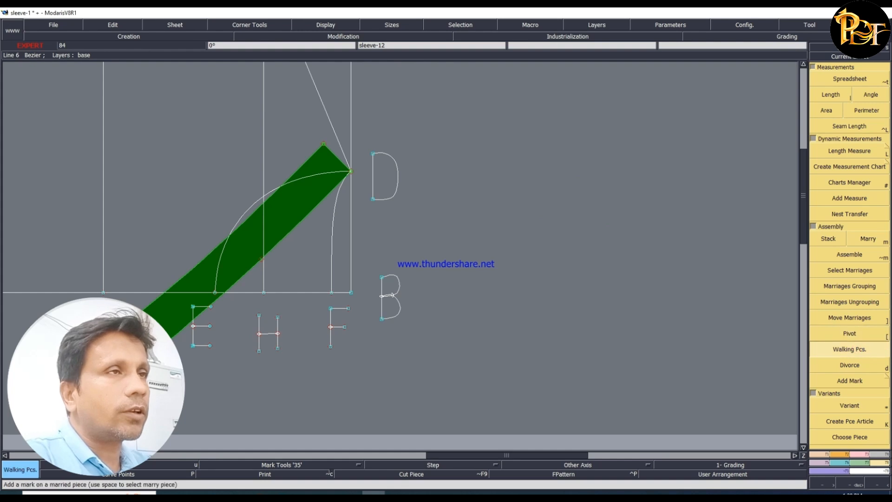
left_click(351, 172)
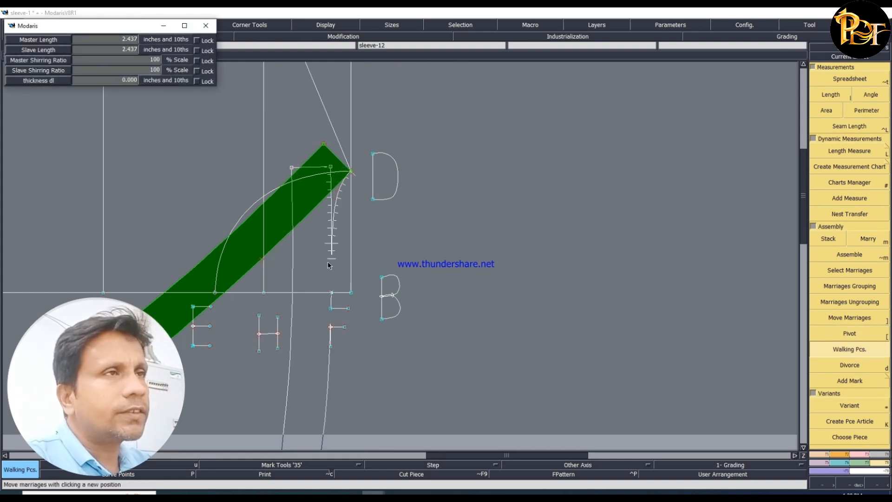
left_click(330, 294)
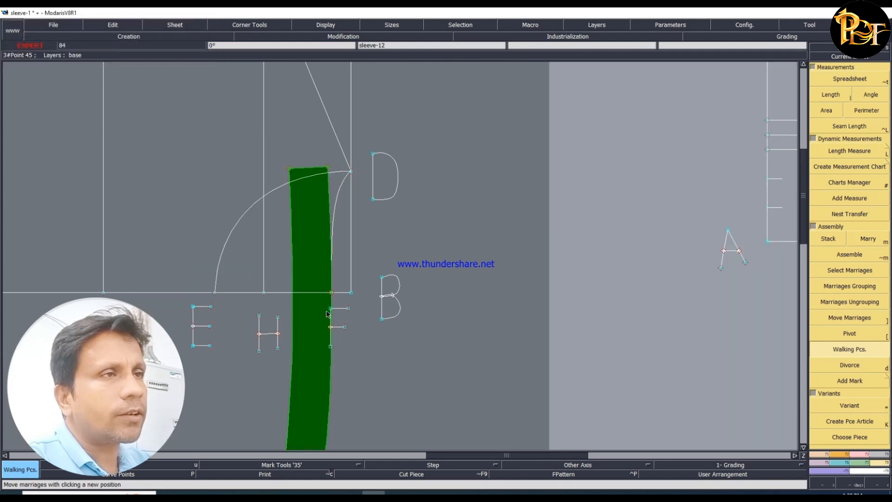
key("Return")
- Move the married stand piece so that the shoulder point on its upper edge lands on neckline point D
left_click_drag(149, 144, 386, 336)
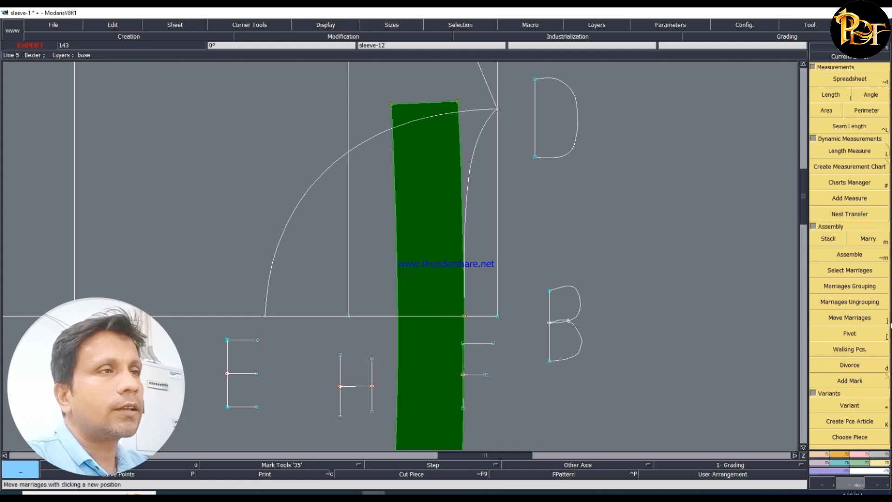
left_click(850, 320)
left_click(431, 352)
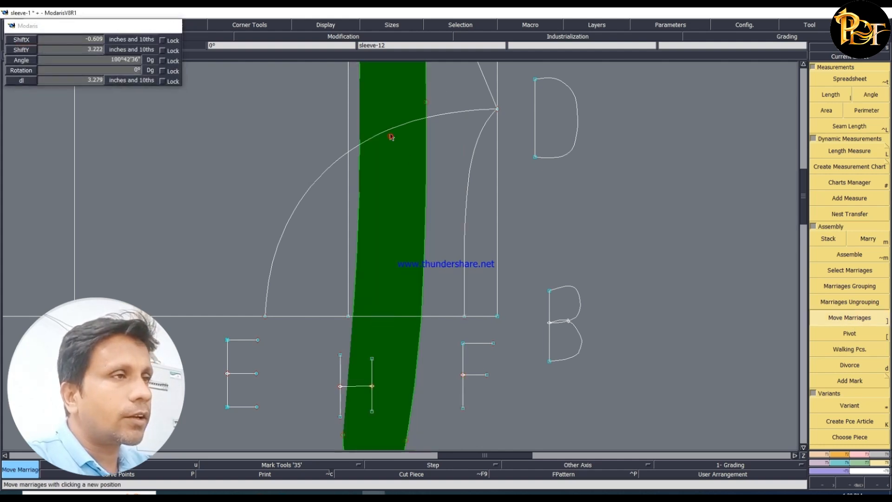
left_click(392, 137)
left_click(426, 104)
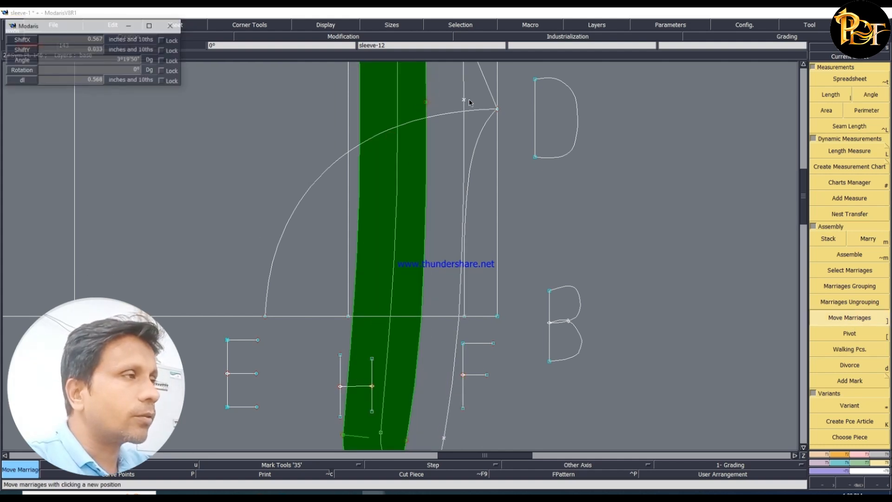
left_click(497, 110)
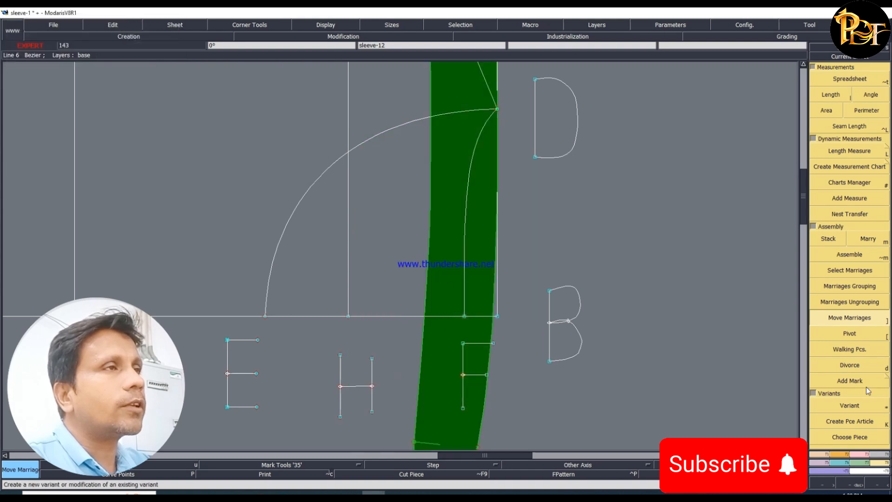
- Pivot the stand piece about D so that its front end lies toward the front neckline curve
left_click(863, 334)
left_click(450, 354)
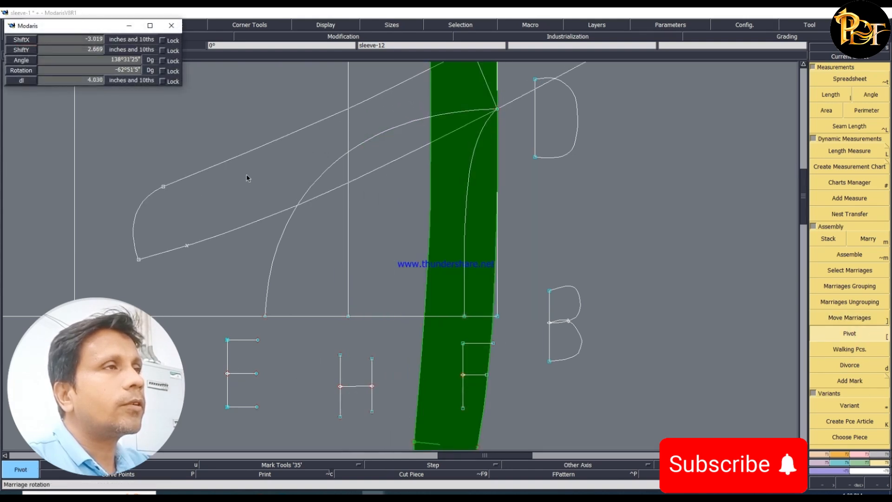
left_click(236, 103)
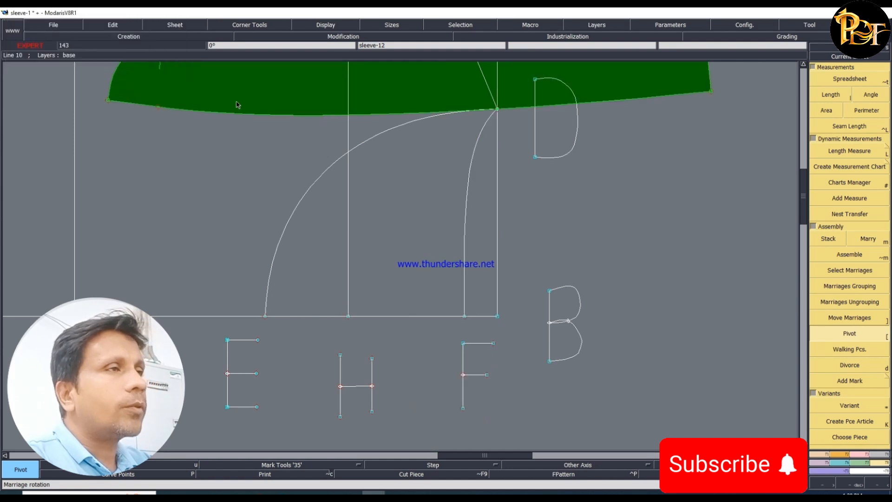
- Walk the stand piece's upper edge along the front neckline curve from D to E
left_click(851, 352)
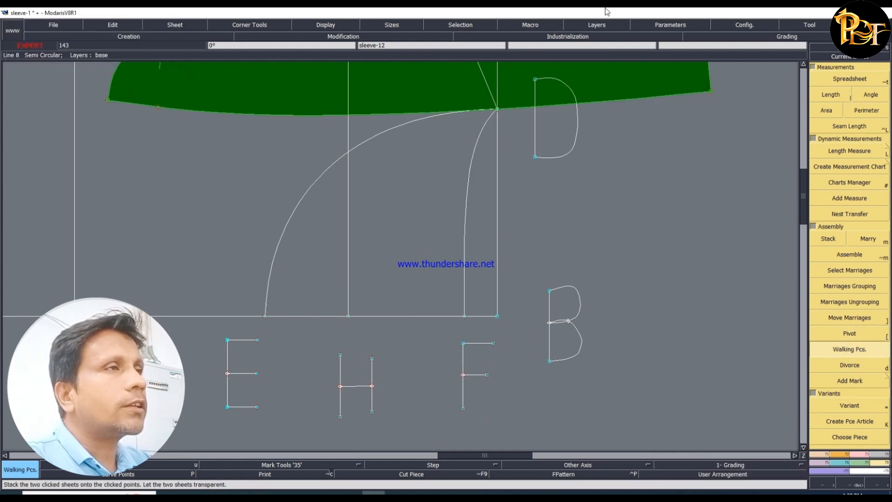
left_click(488, 108)
left_click(482, 111)
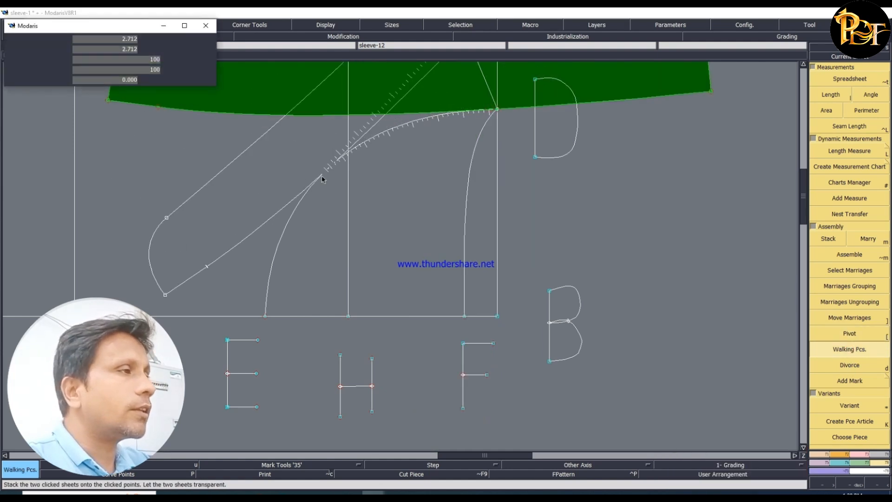
left_click(264, 316)
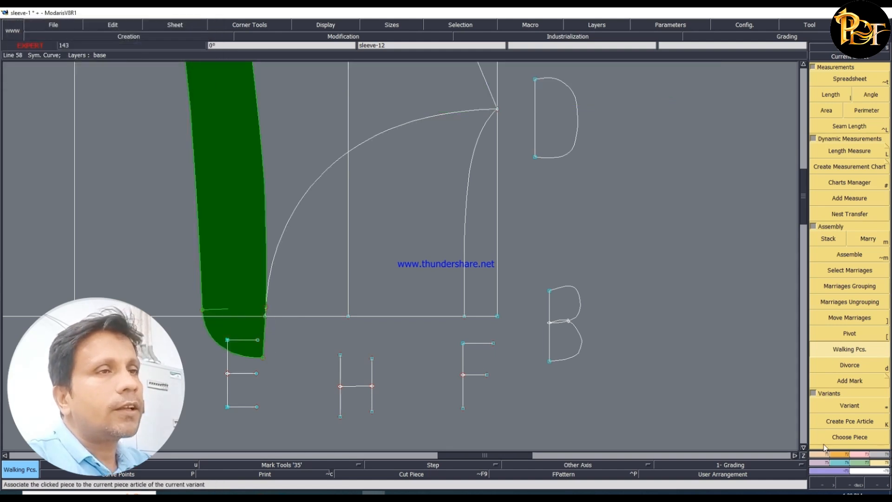
- Try a line parallel to the body's centre-front line near the stand's front tip, and undo it
key("F1")
left_click(846, 273)
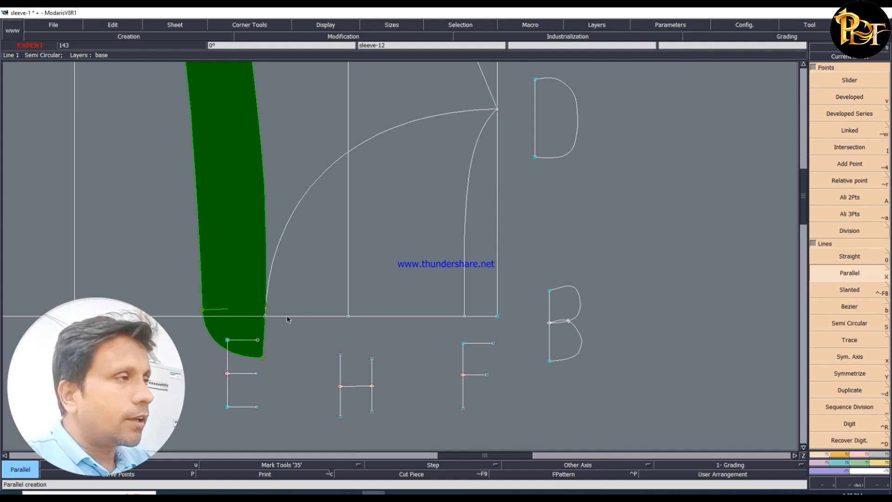
left_click(284, 318)
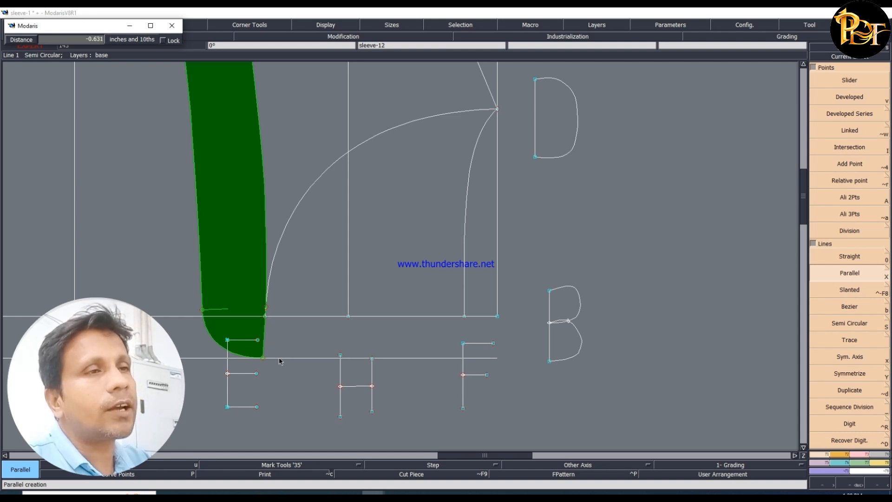
left_click(281, 342)
key("ctrl+z")
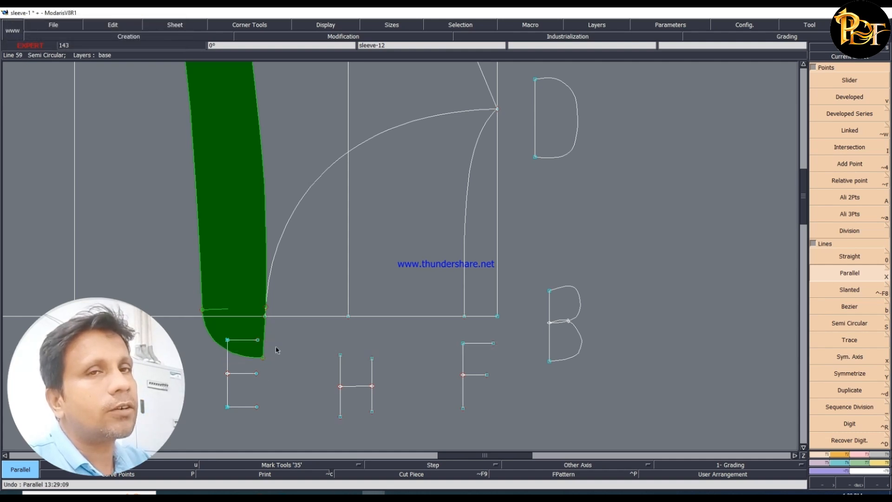
- Divorce the stand piece from the body draft and return to the overview of all sheets
key("d")
left_click(237, 149)
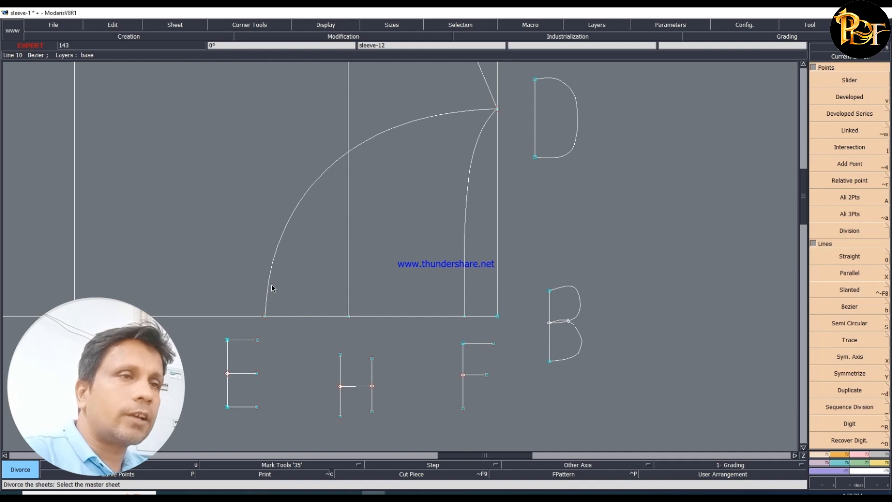
key("j")
- Add a notch at the shoulder point on the half stand piece's upper edge
left_click(847, 56)
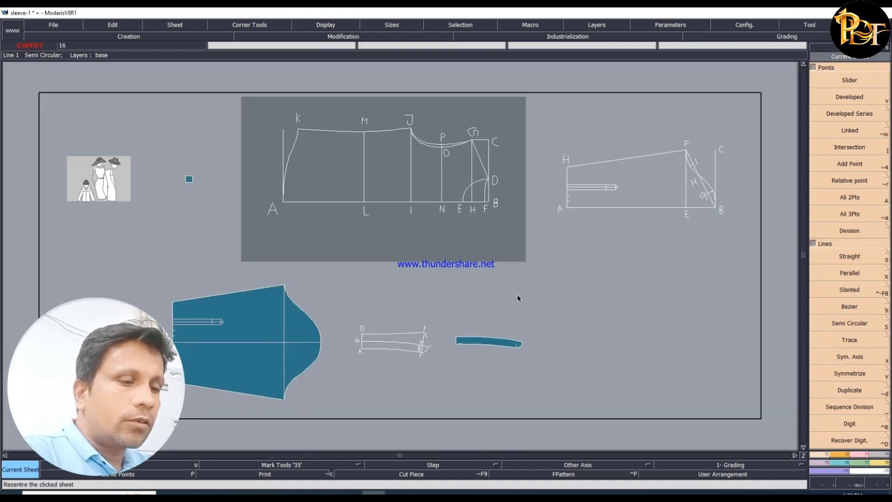
left_click(481, 341)
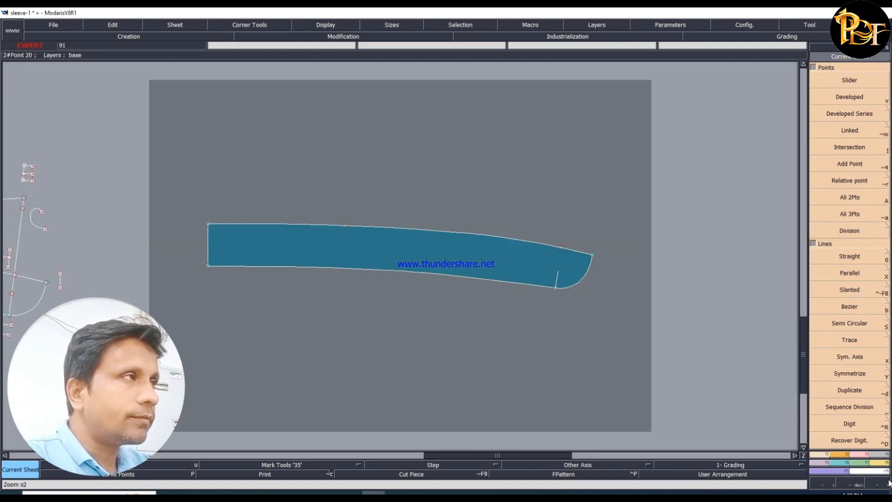
left_click(842, 455)
left_click(849, 82)
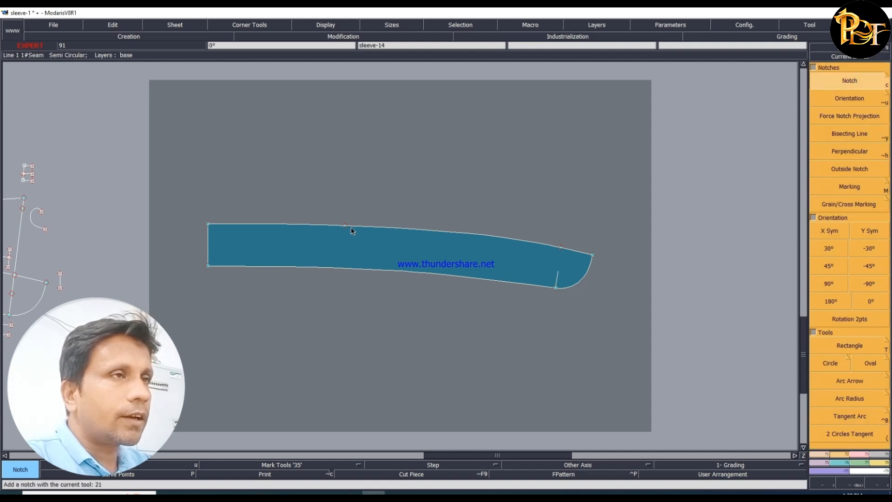
left_click(345, 227)
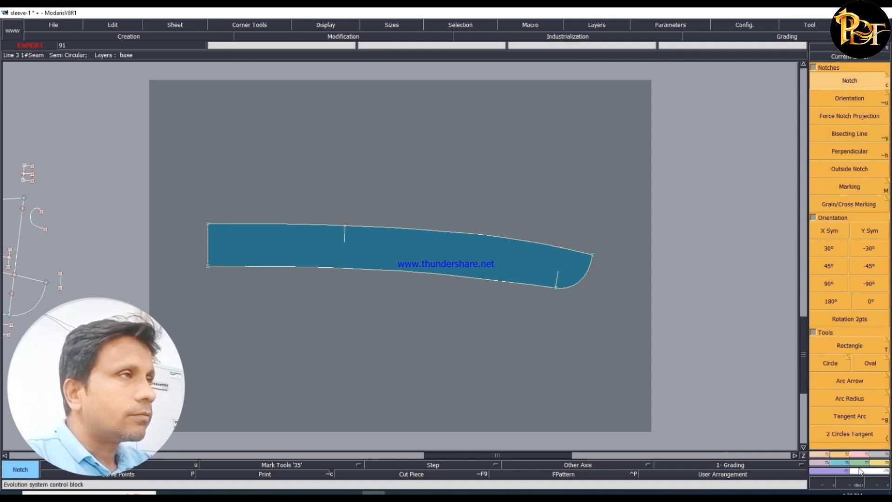
- Mirror the half stand across its centre-back edge with Sym 2Pts to make the full stand piece
left_click(822, 462)
left_click(837, 157)
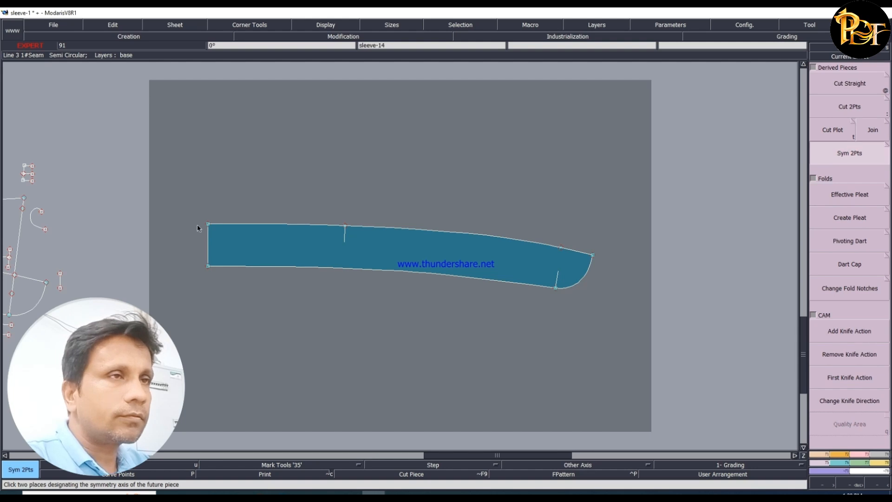
left_click(207, 266)
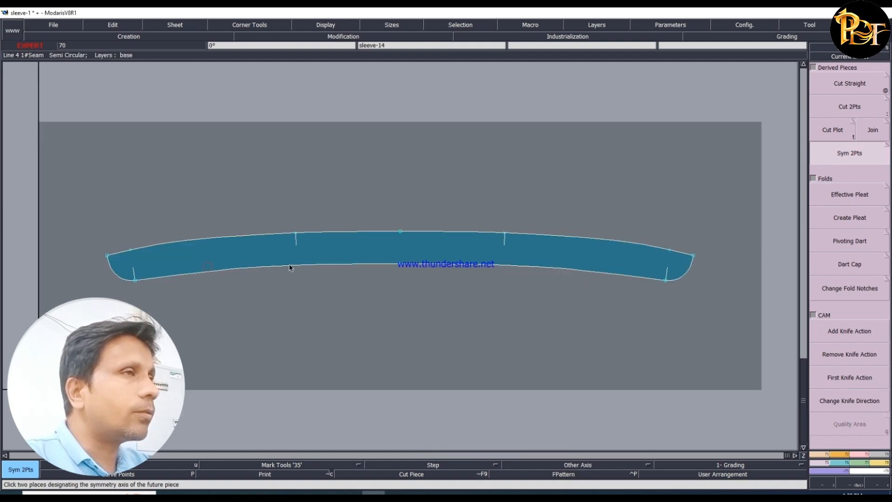
- Add centre-back notches on the full stand's upper and lower edges and return to the overview of all sheets
left_click(839, 454)
left_click(851, 83)
left_click(400, 264)
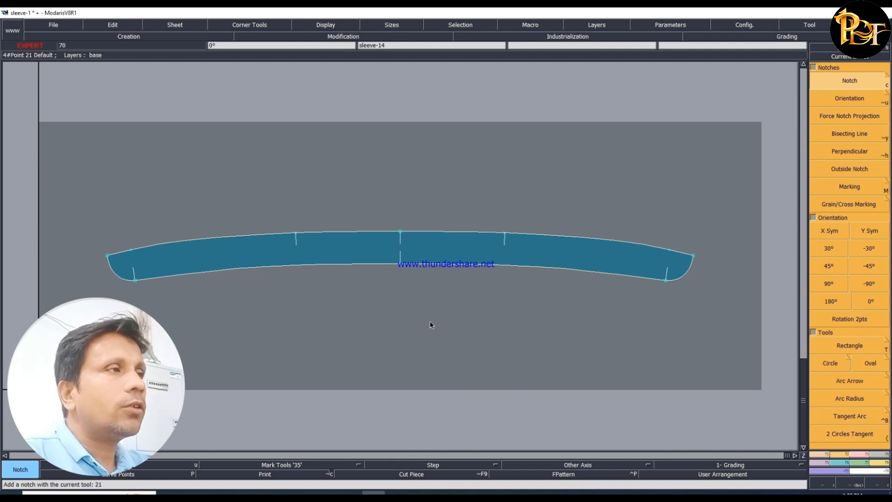
key("8")
- Extract the half collar piece from the areas between D, E, F and A in the collar draft with the Seam tool, and rearrange the sheets
left_click(855, 58)
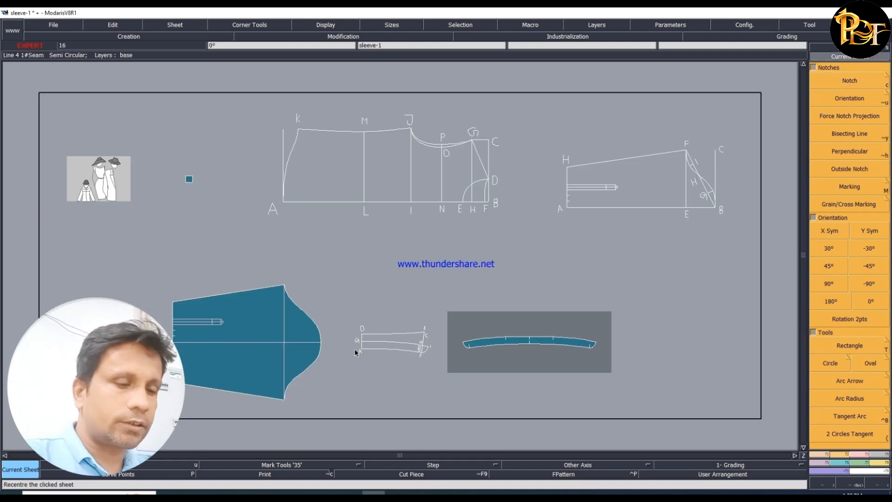
left_click(356, 352)
left_click(882, 454)
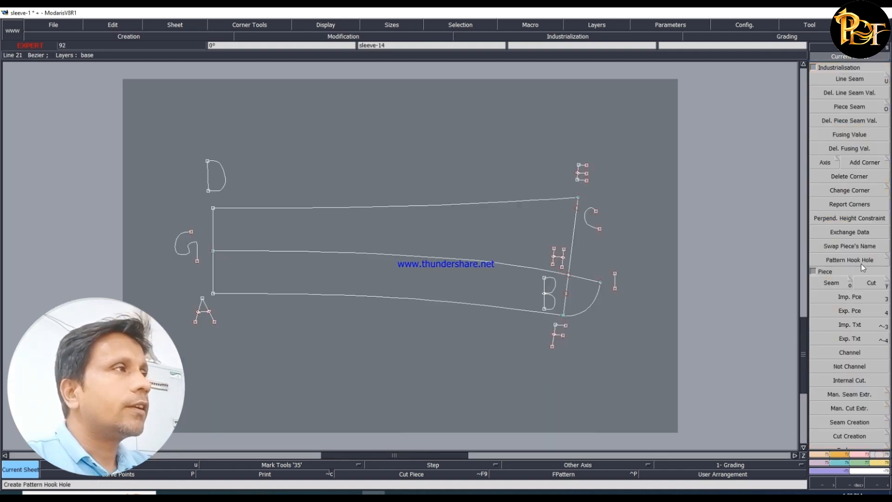
left_click(832, 283)
left_click(326, 227)
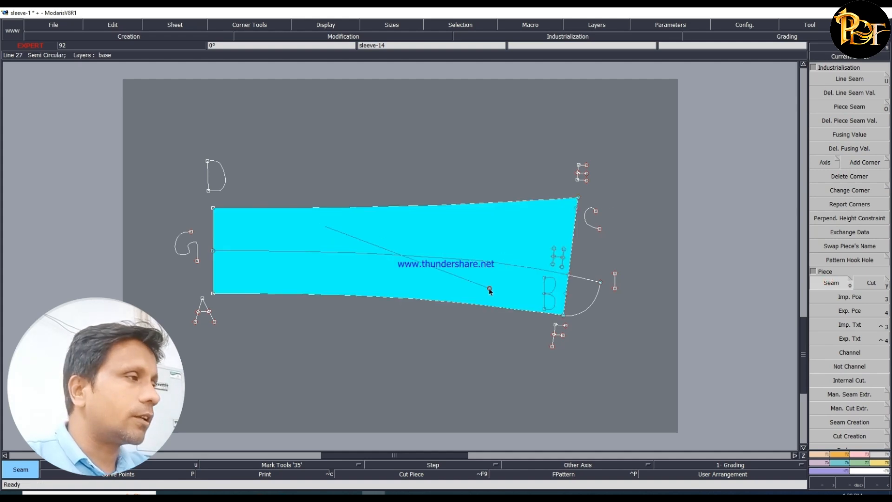
left_click(492, 292)
key("j")
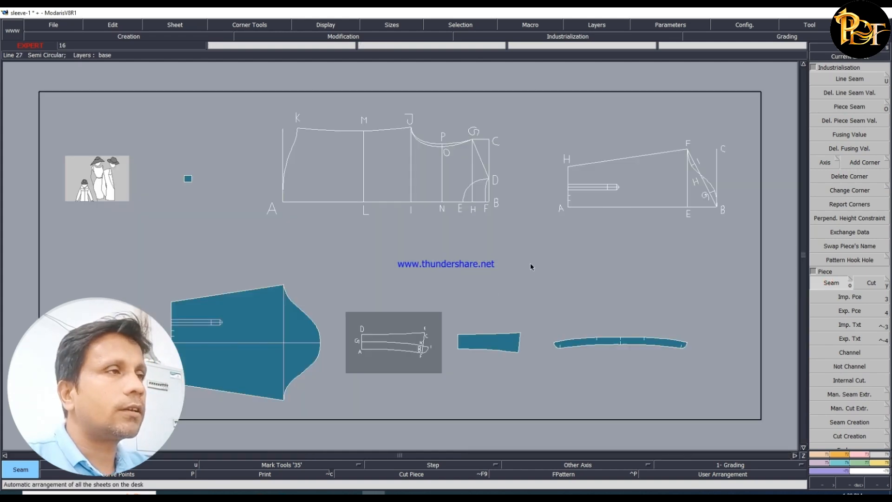
- Mirror the half collar piece across its centre-back edge with Sym 2Pts to make the full collar
left_click(840, 58)
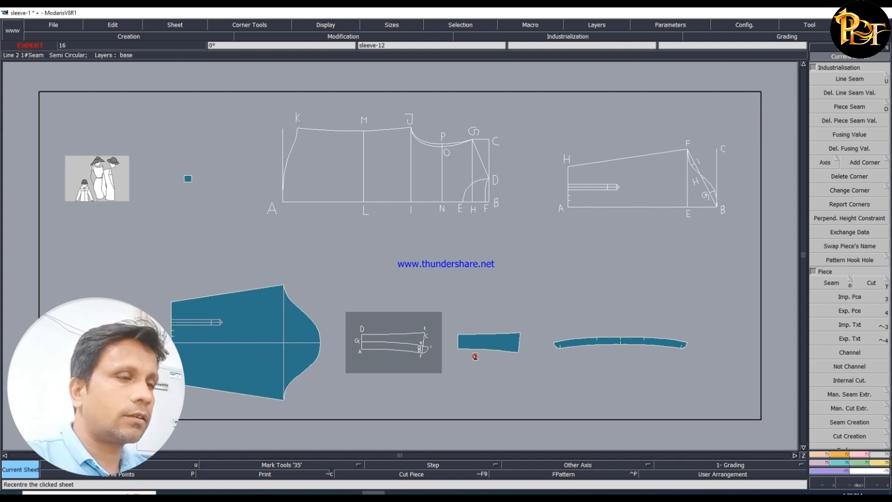
left_click(499, 320)
left_click(817, 467)
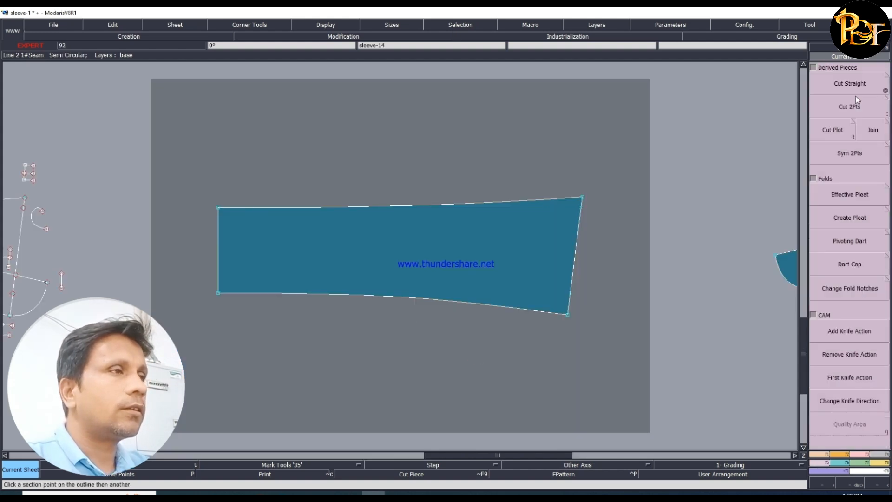
left_click(850, 153)
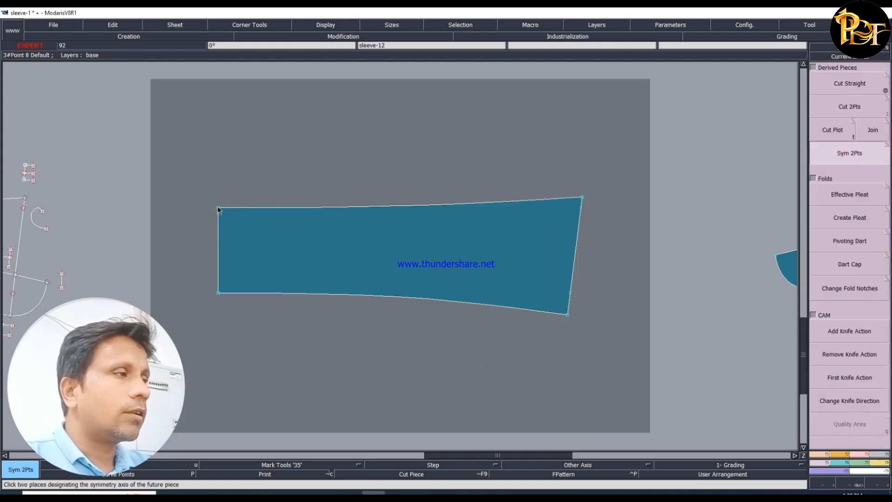
left_click(219, 294)
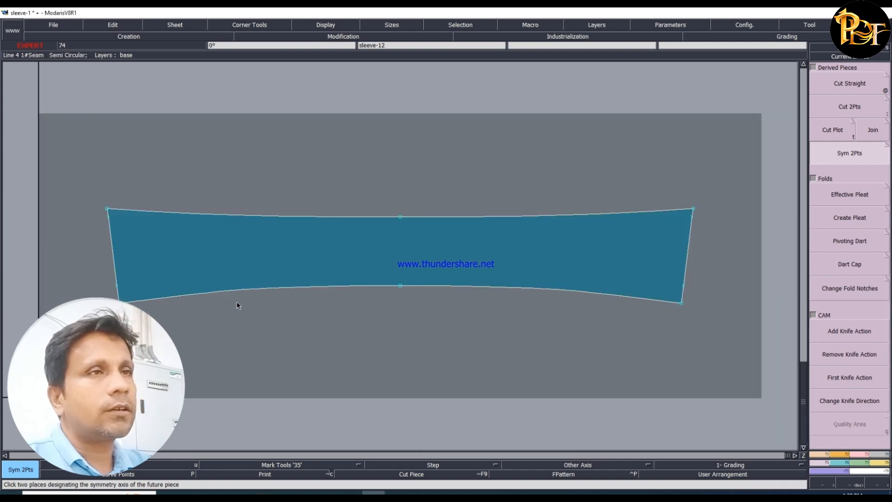
- Add centre-back notches on the full collar's upper and lower edges and rearrange all sheets in the overview
left_click(847, 454)
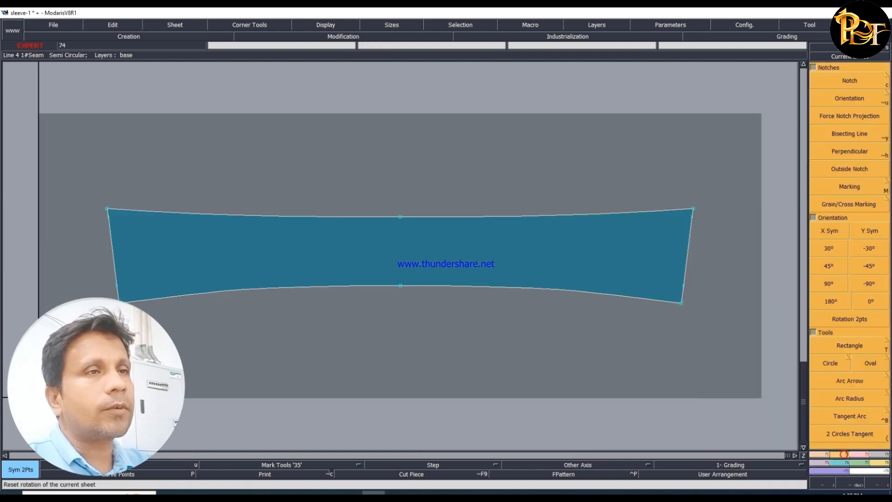
left_click(850, 80)
left_click(400, 217)
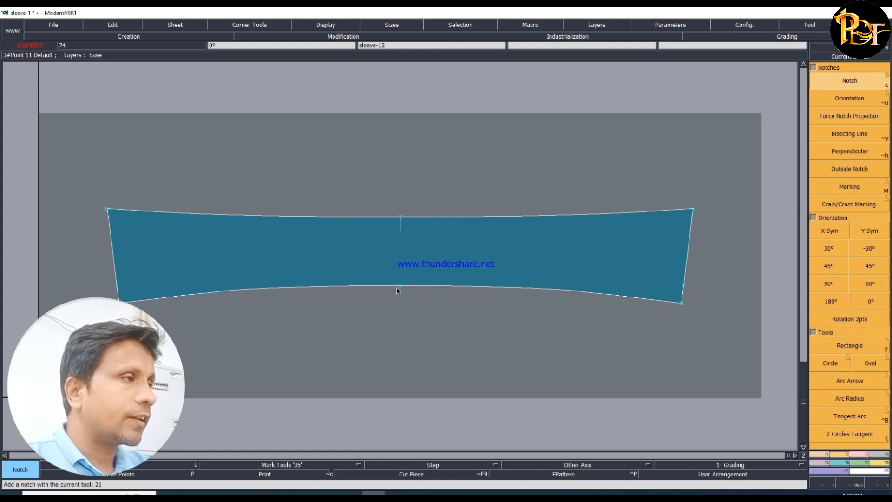
key("j")
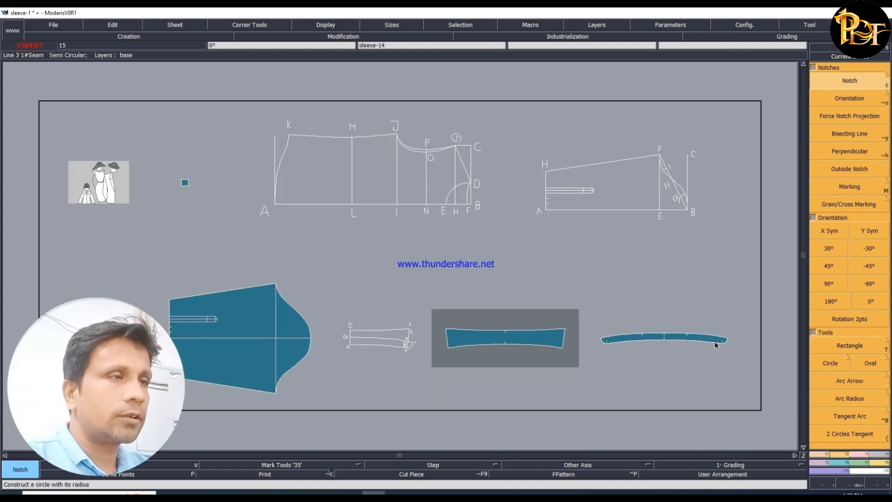
- Select the full stand piece's sheet and apply Y Sym orientation to it
left_click(668, 346)
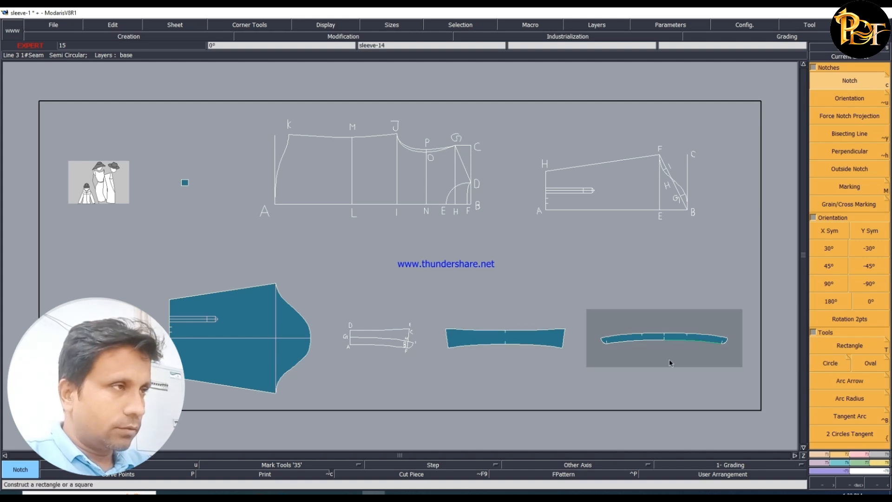
left_click(857, 455)
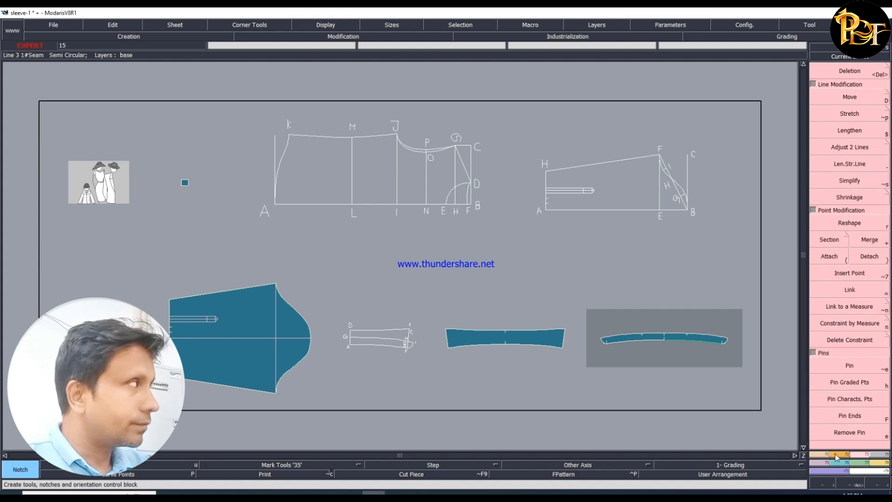
left_click(836, 454)
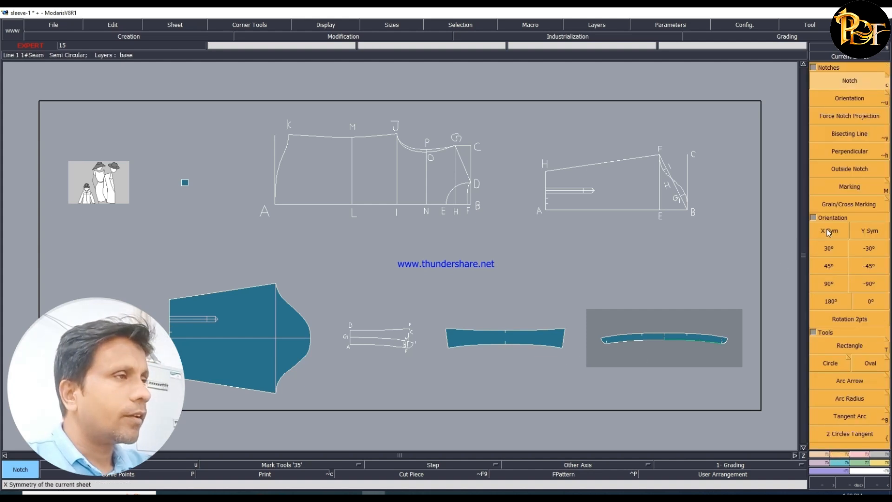
left_click(871, 231)
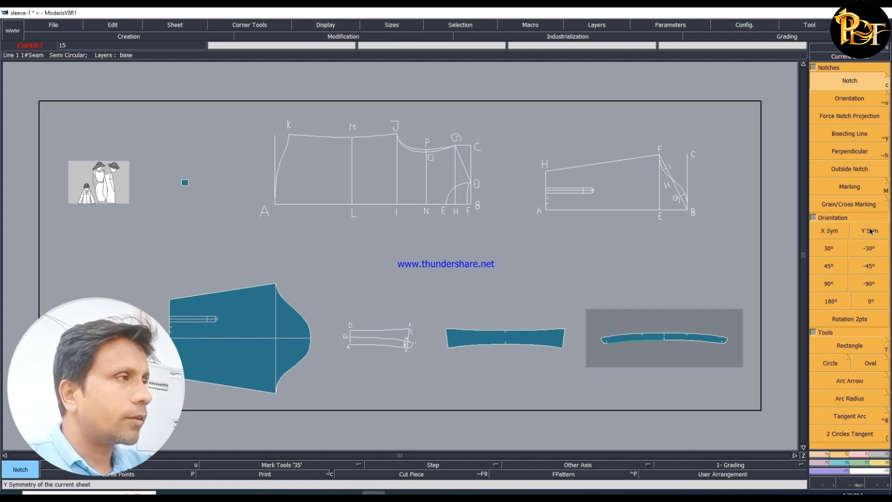
- Flip the full stand piece's sheet with X Sym and rearrange all sheets on the desk
left_click(829, 238)
left_click(823, 231)
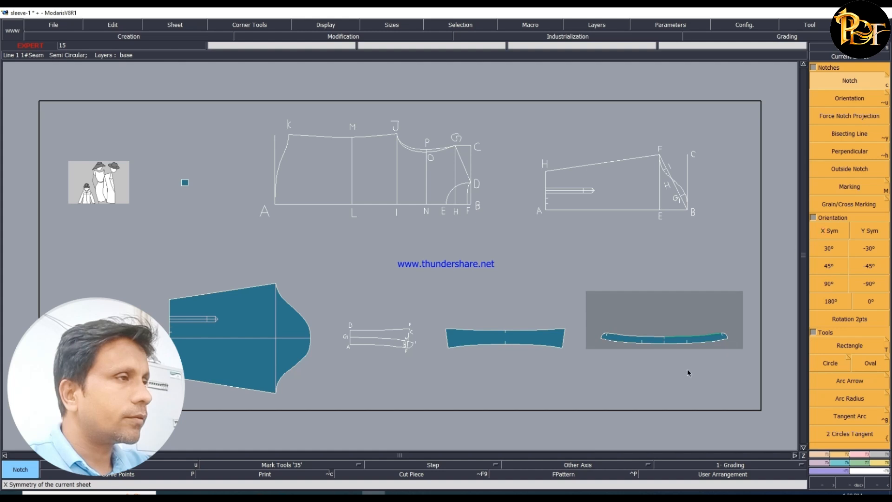
left_click(650, 372)
key("a")
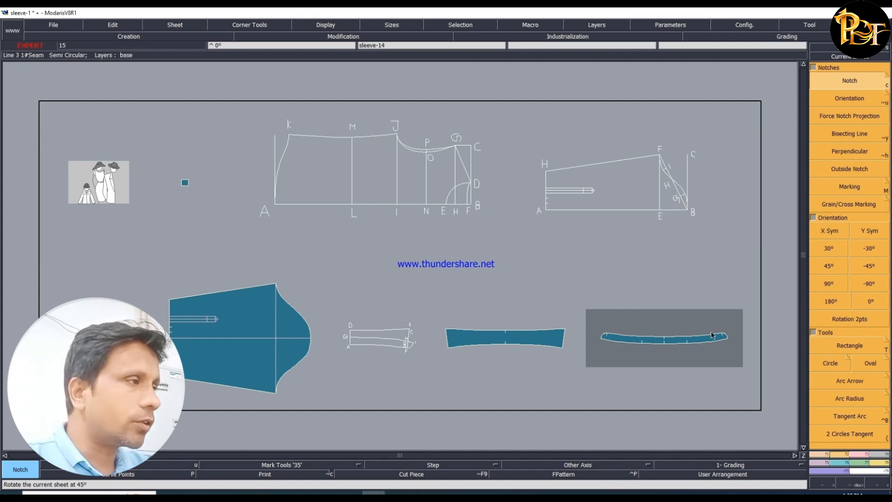
- Marry the full stand piece onto the full collar at the centre-back of the collar's lower edge
key("m")
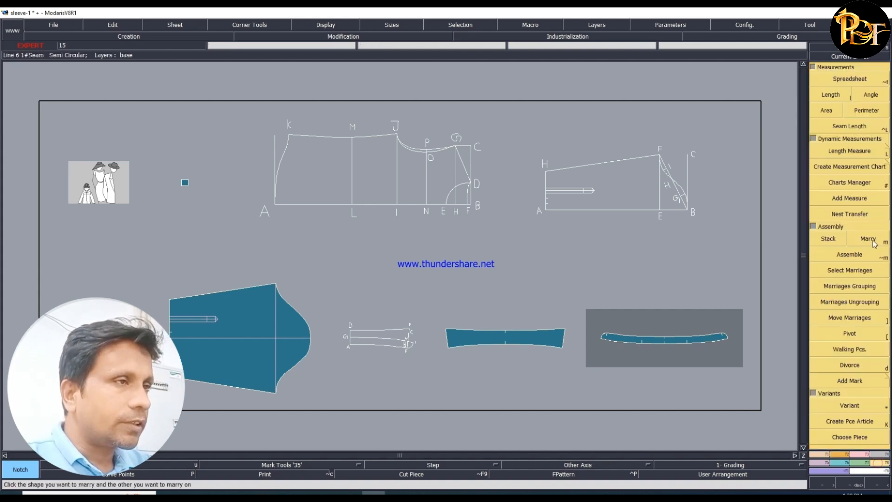
left_click(665, 338)
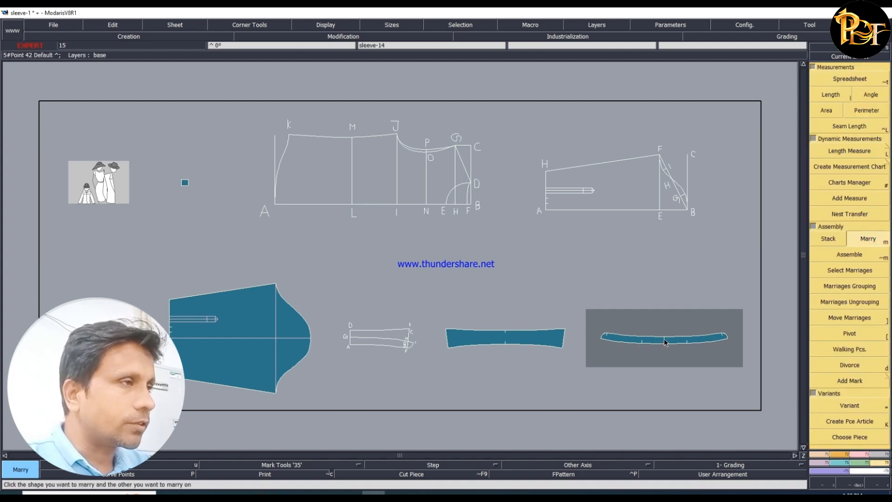
left_click(506, 345)
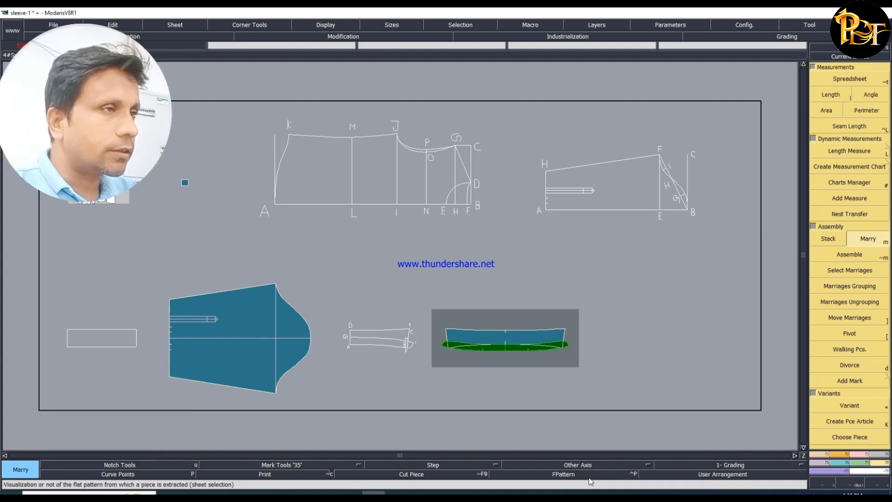
- Move the married stand below the collar so its upper-edge end notch meets the collar's lower corner
key("Home")
left_click(827, 319)
left_click(397, 298)
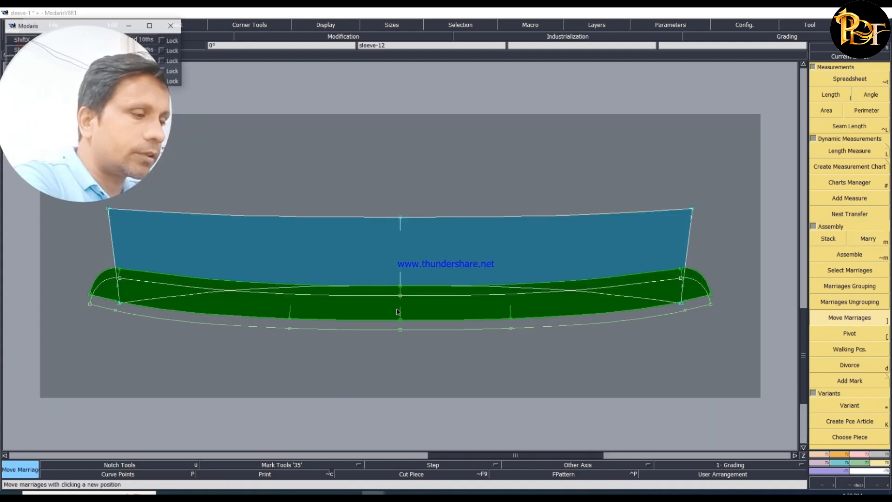
left_click(398, 333)
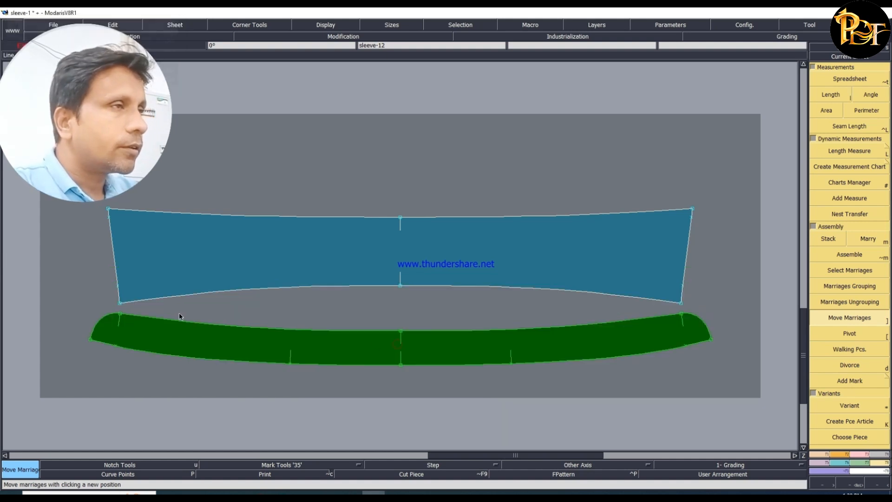
left_click(121, 314)
left_click(120, 304)
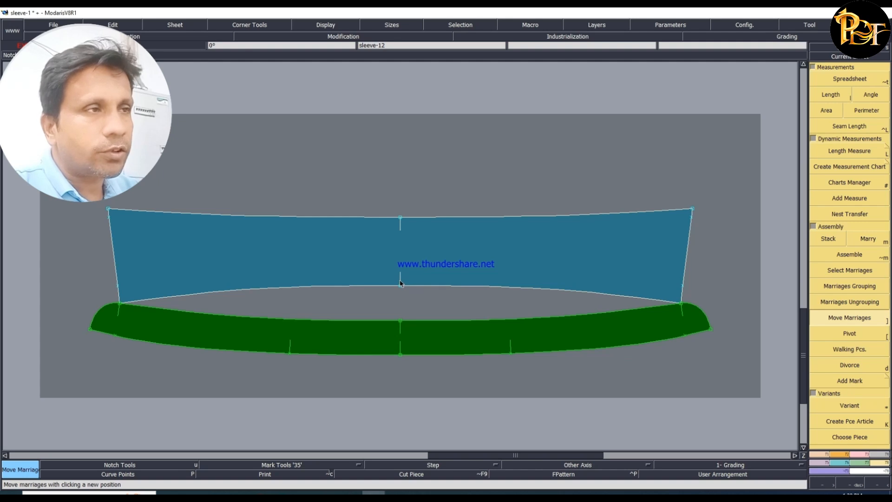
- Try to create a developed point from the centre-back point on the collar's lower edge
key("F1")
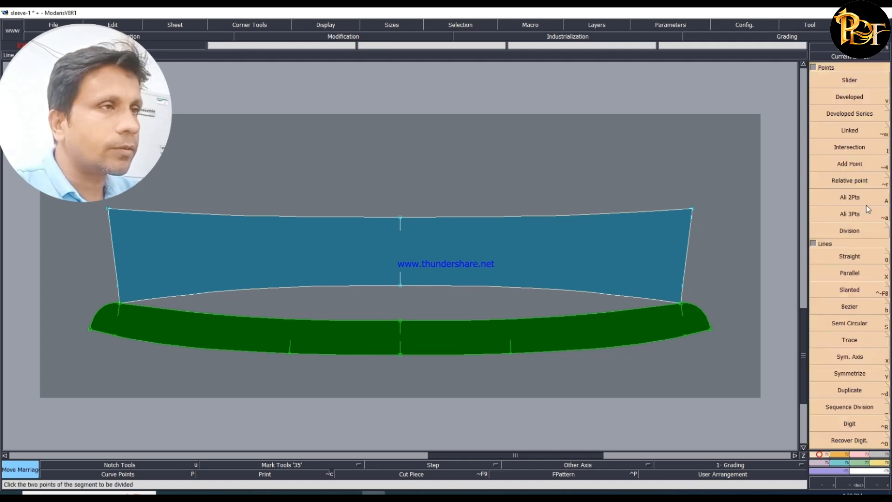
left_click(856, 98)
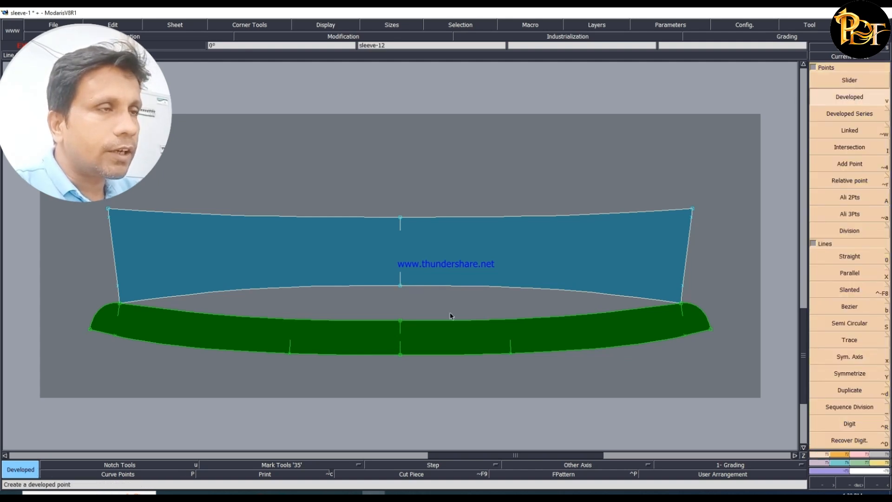
left_click(400, 286)
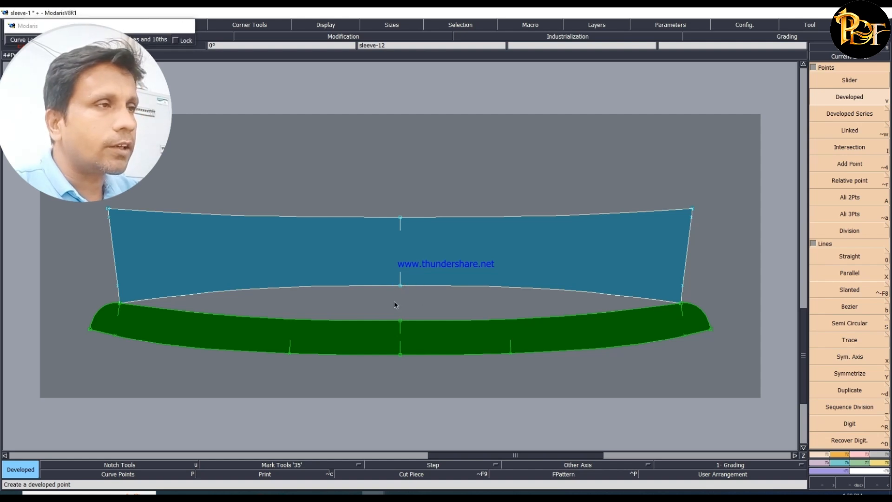
key("Return")
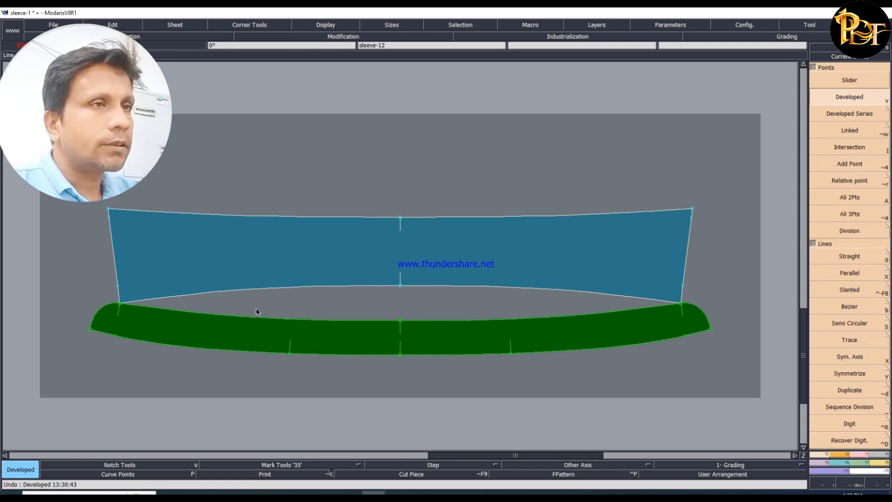
- Rearrange all sheets on the desk with the married collar and stand in the overview
key("j")
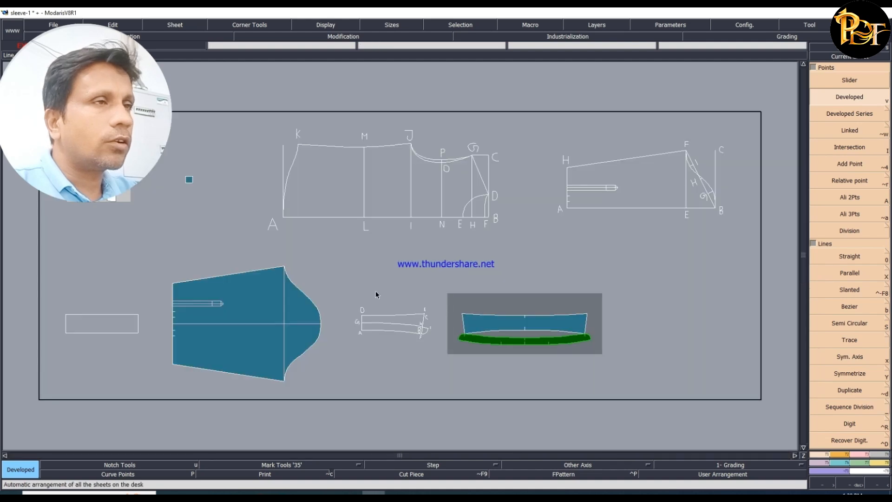